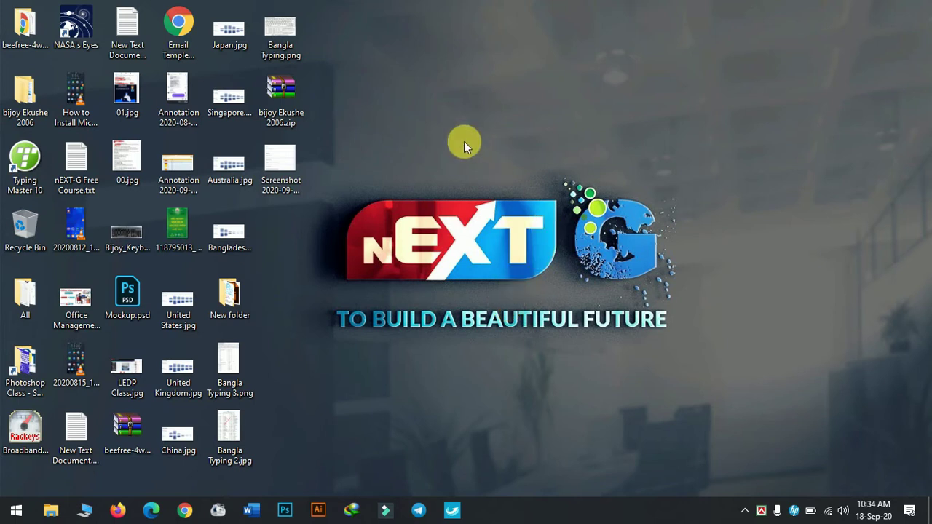
# View the Bijoy keyboard layout image stored on the desktop, and close it
pyautogui.doubleClick(128, 237)
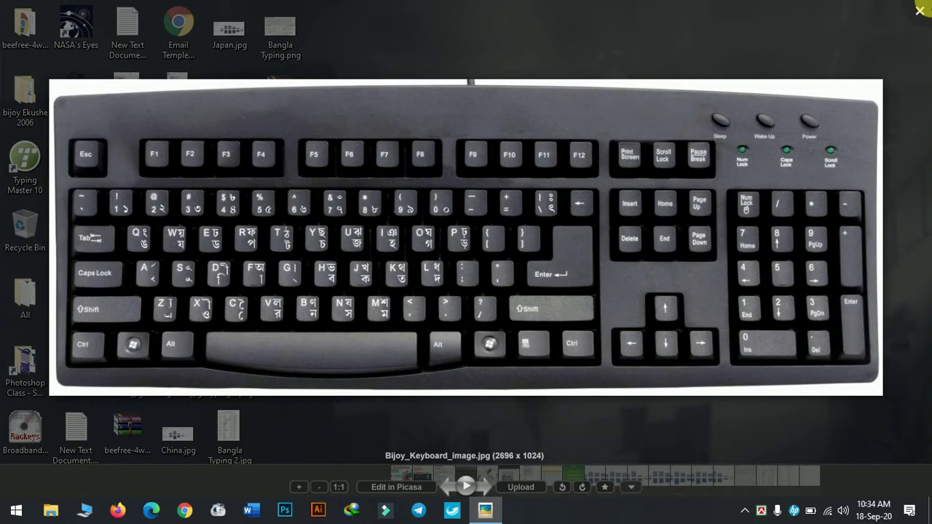
pyautogui.click(921, 10)
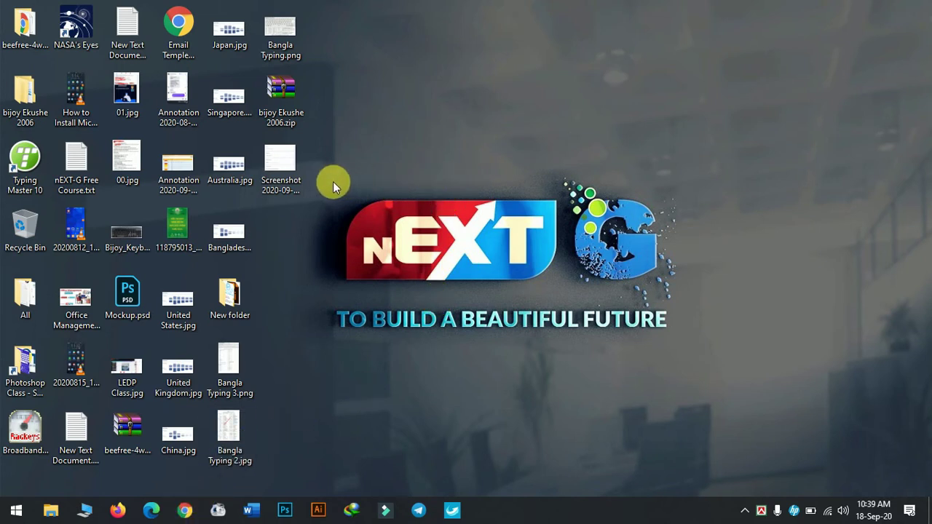
pyautogui.moveTo(313, 167); pyautogui.dragTo(683, 336)
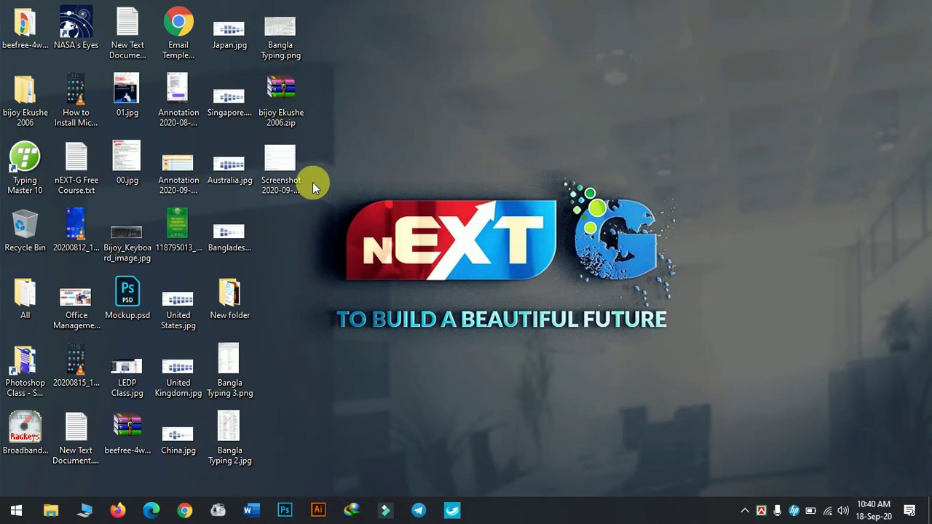
pyautogui.moveTo(313, 181); pyautogui.dragTo(678, 330)
pyautogui.moveTo(316, 180); pyautogui.dragTo(319, 176)
pyautogui.moveTo(923, 5); pyautogui.dragTo(4, 497)
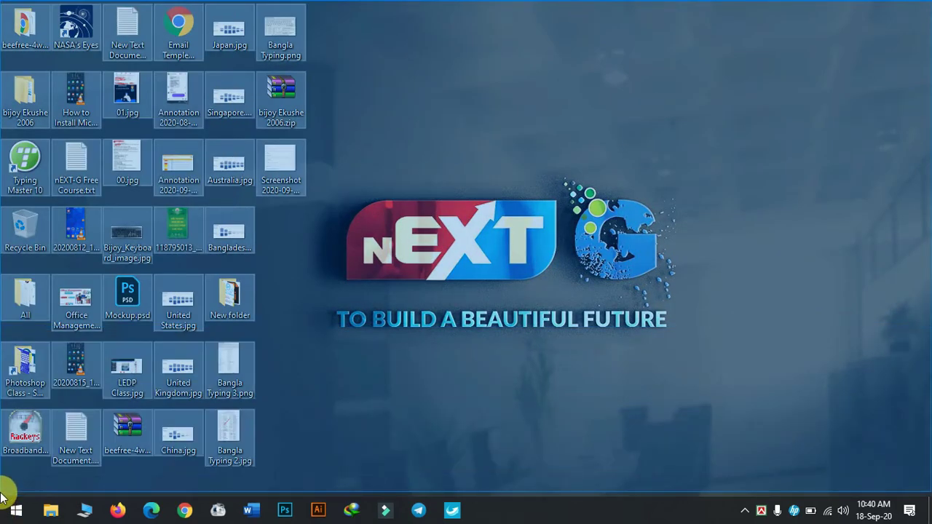
pyautogui.moveTo(4, 497); pyautogui.dragTo(4, 494)
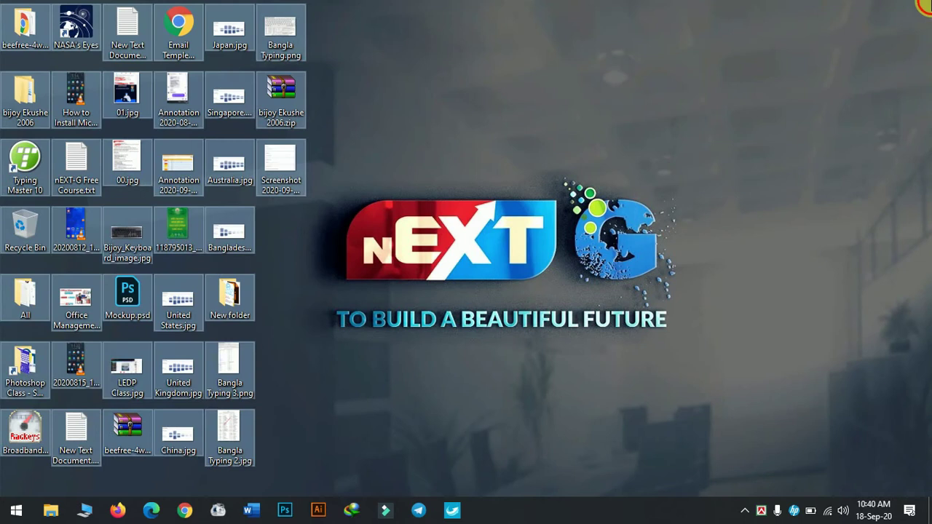
pyautogui.click(919, 8)
pyautogui.moveTo(923, 6); pyautogui.dragTo(2, 501)
pyautogui.click(632, 221)
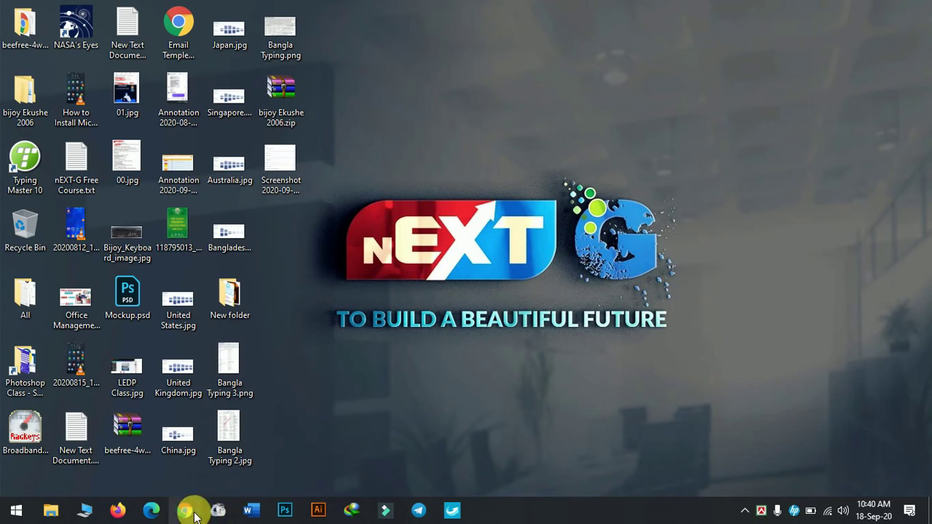
pyautogui.moveTo(195, 515); pyautogui.dragTo(175, 512)
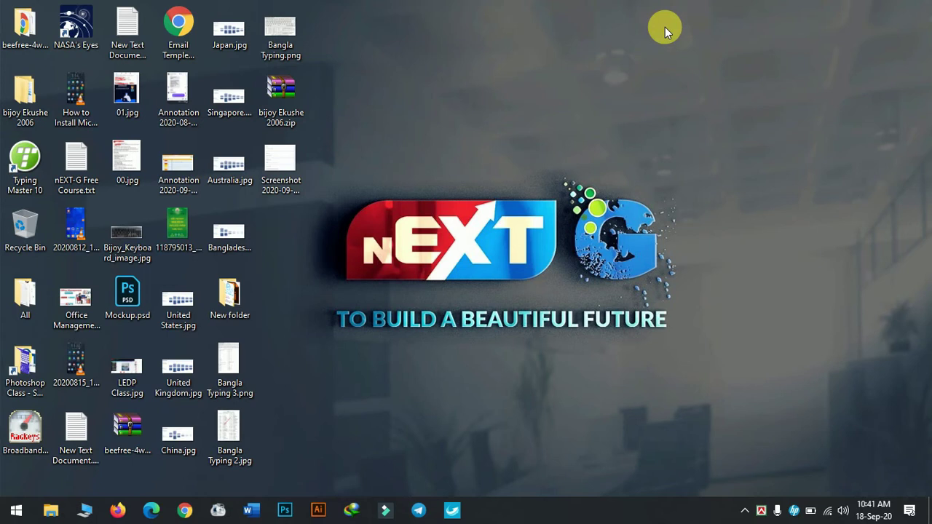
pyautogui.moveTo(924, 7); pyautogui.dragTo(298, 498)
pyautogui.moveTo(313, 181); pyautogui.dragTo(676, 346)
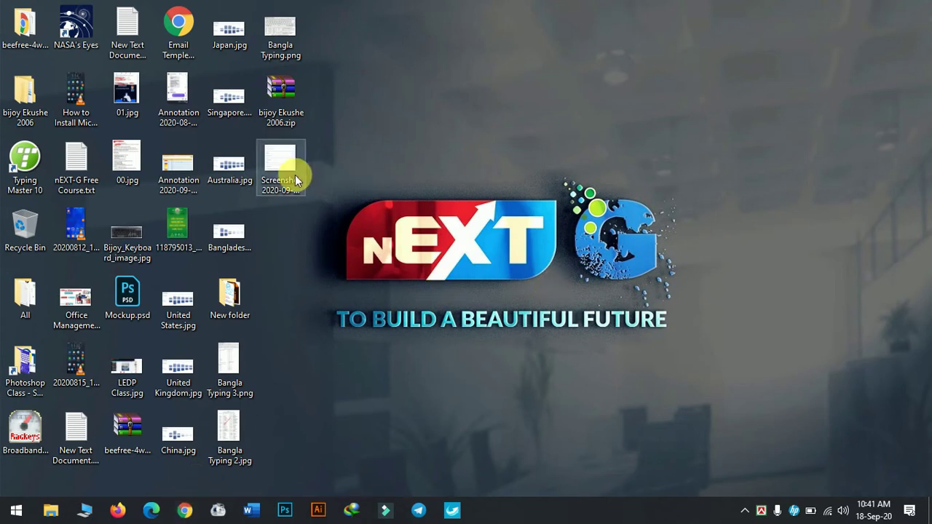
# Open Chrome and switch to the last signed-in Google account in the account list
pyautogui.click(184, 505)
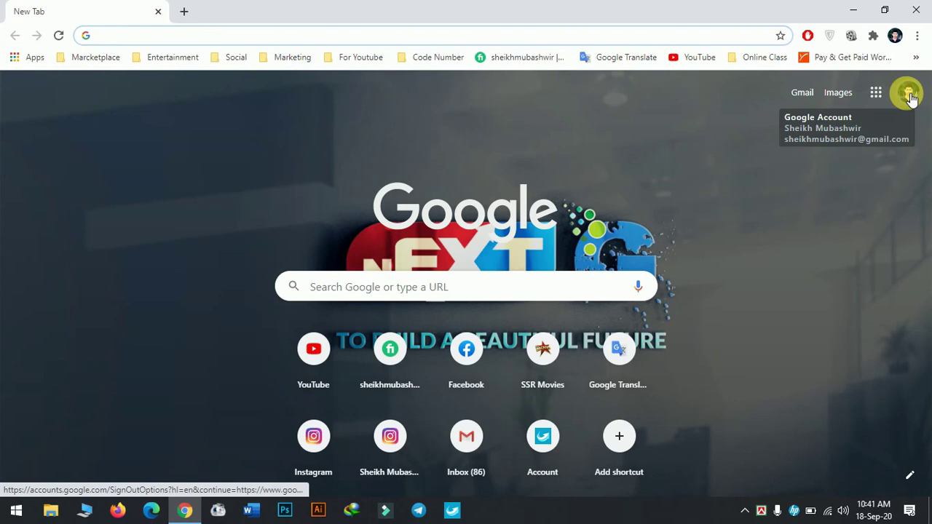
pyautogui.click(909, 95)
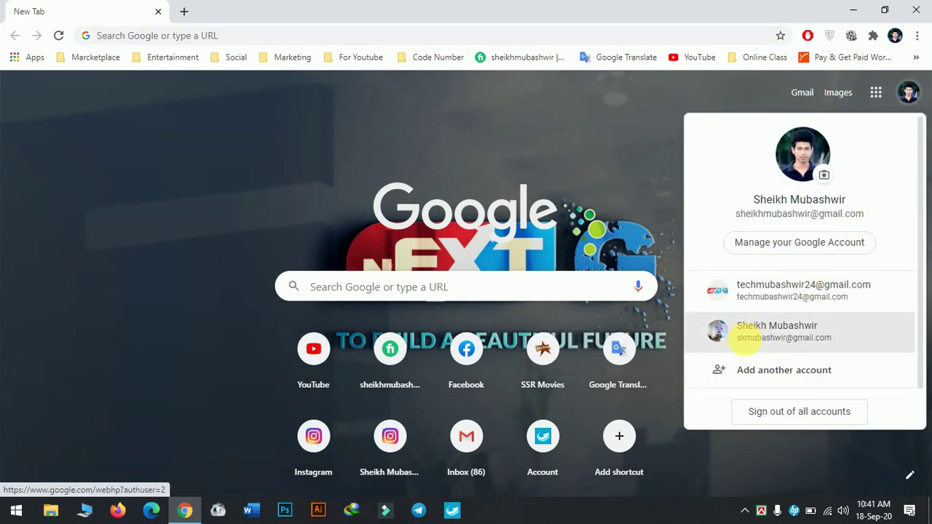
pyautogui.click(751, 329)
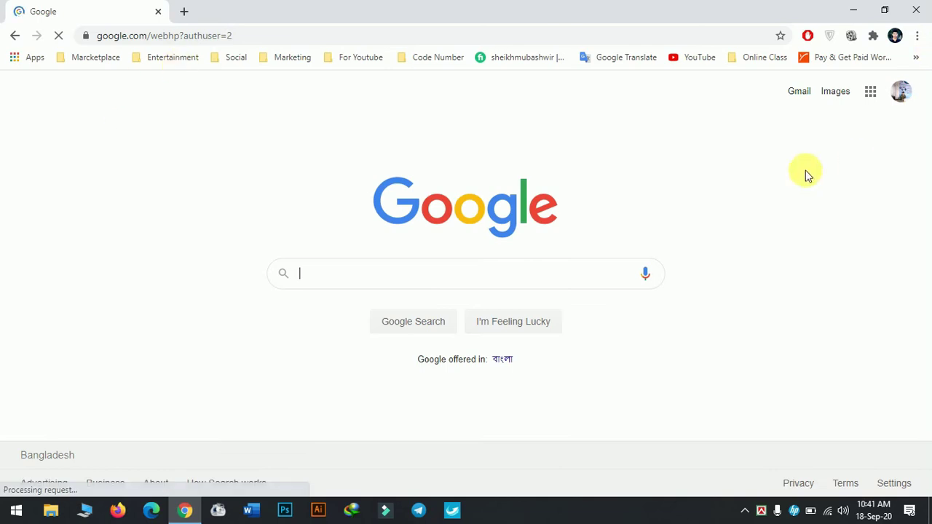
# Look through the full list of Google apps available to this account, from Account down to Podcasts
pyautogui.click(871, 92)
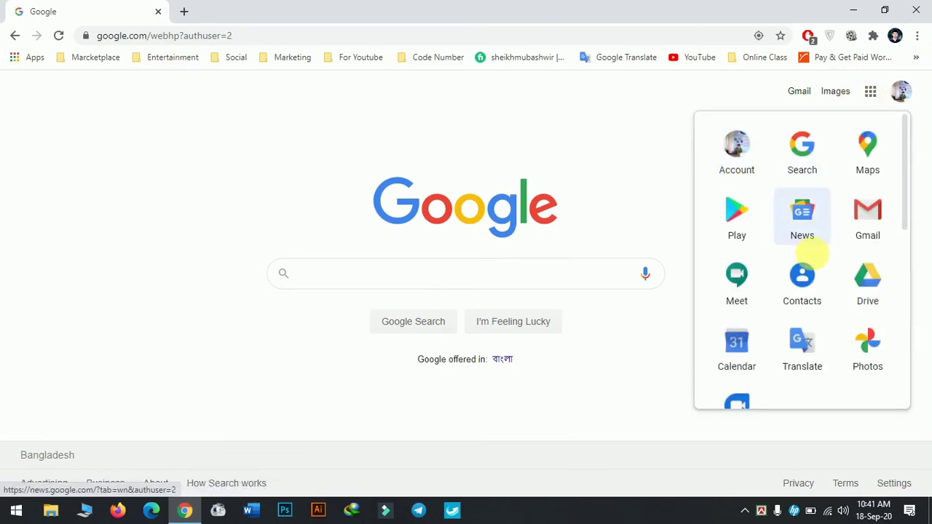
pyautogui.scroll(-5, 815, 259)
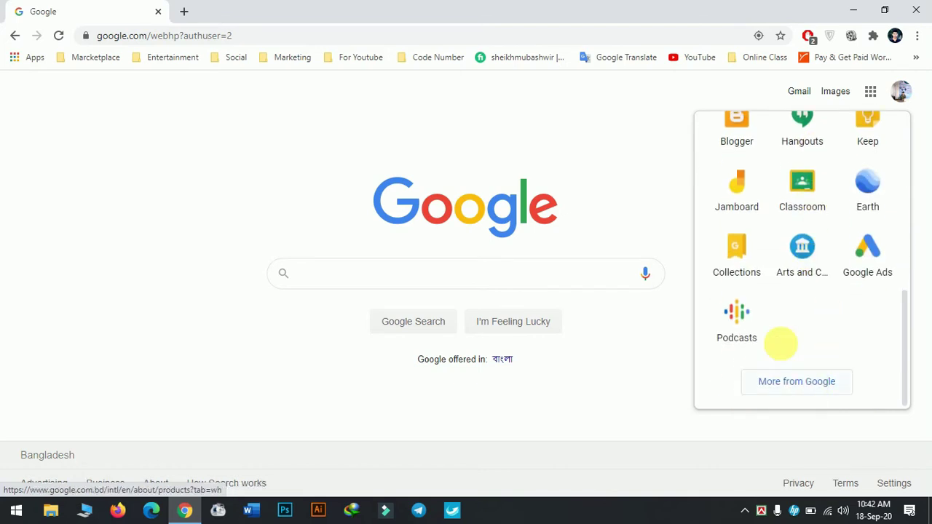
pyautogui.scroll(3, 751, 288)
pyautogui.scroll(-3, 768, 313)
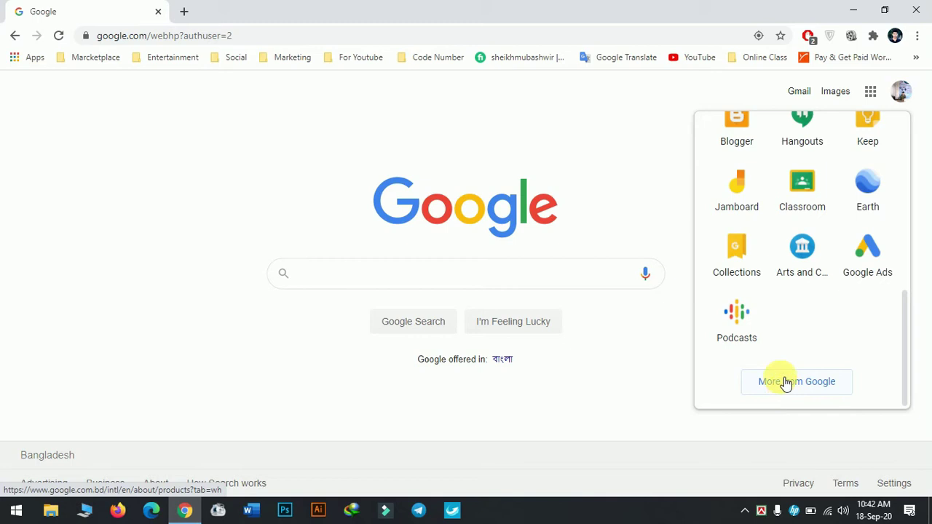
pyautogui.scroll(5, 801, 387)
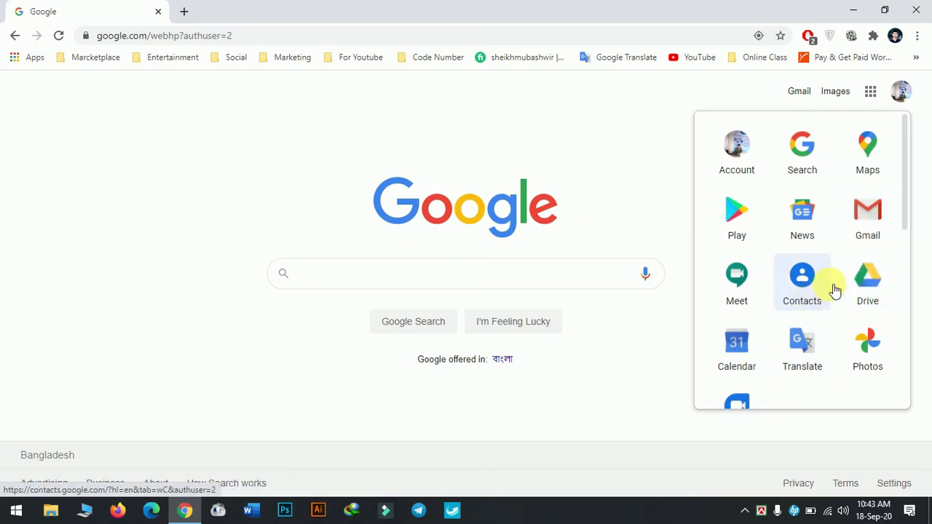
pyautogui.scroll(-2, 838, 284)
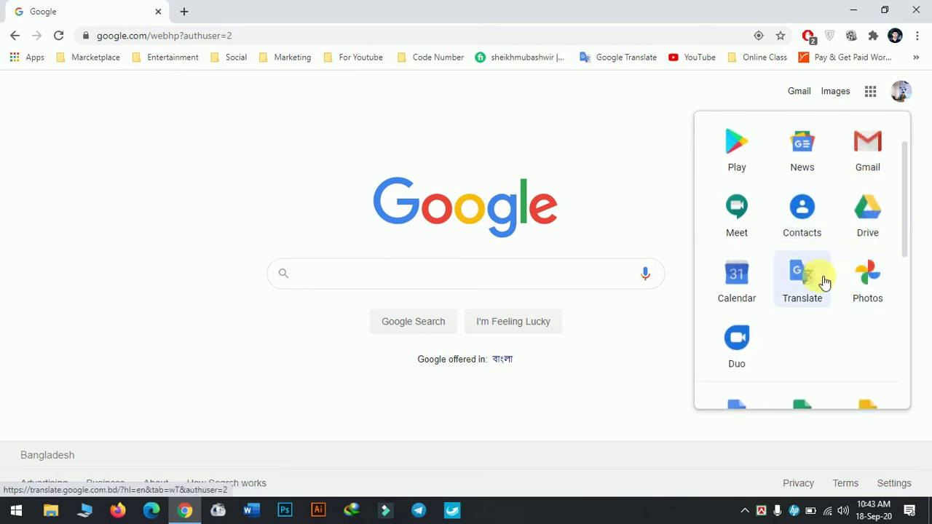
pyautogui.scroll(-3, 757, 313)
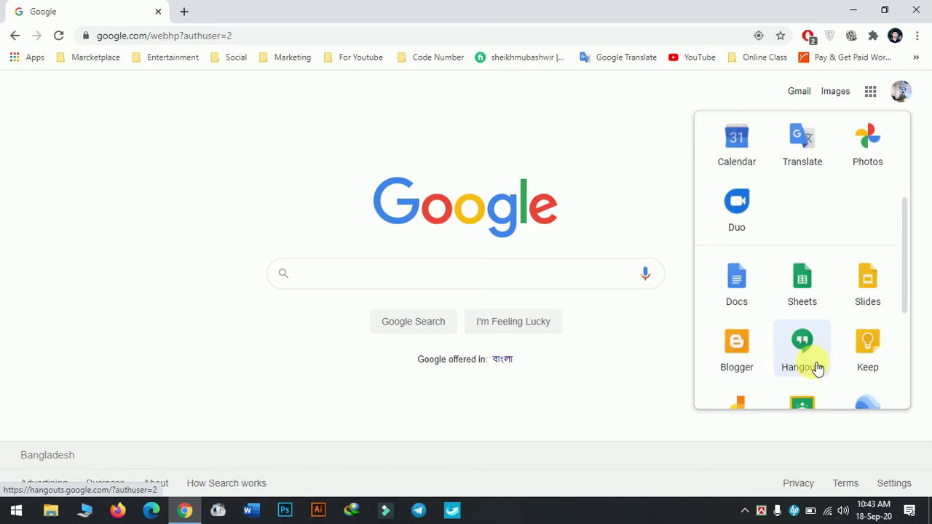
pyautogui.scroll(-2, 884, 366)
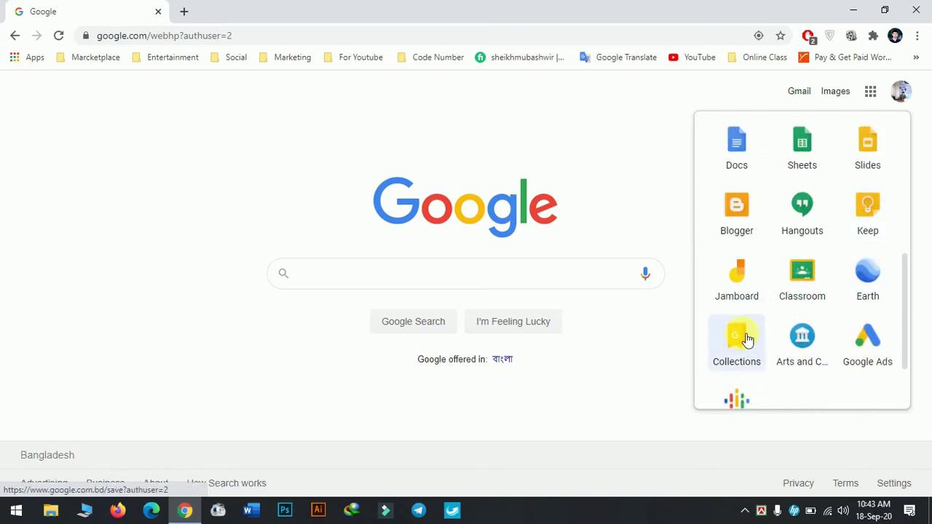
pyautogui.scroll(-1, 867, 320)
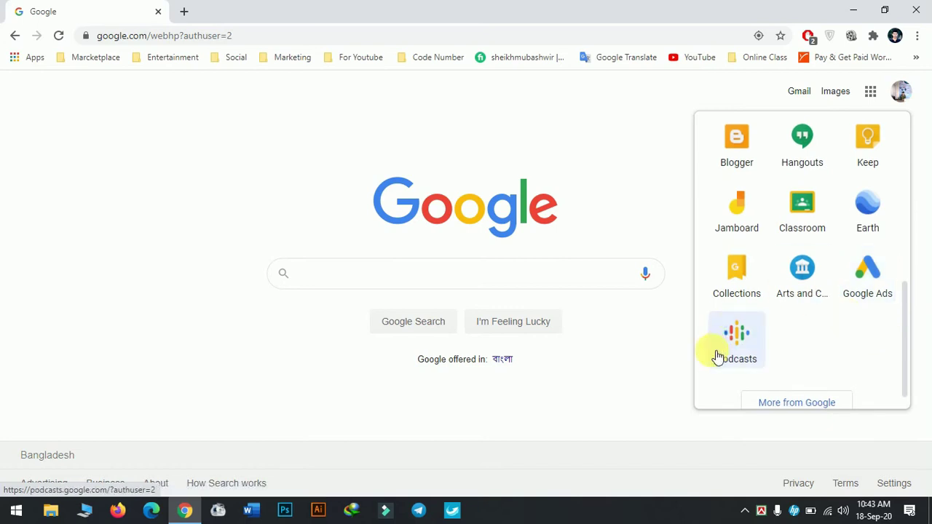
pyautogui.scroll(3, 772, 320)
pyautogui.scroll(1, 807, 342)
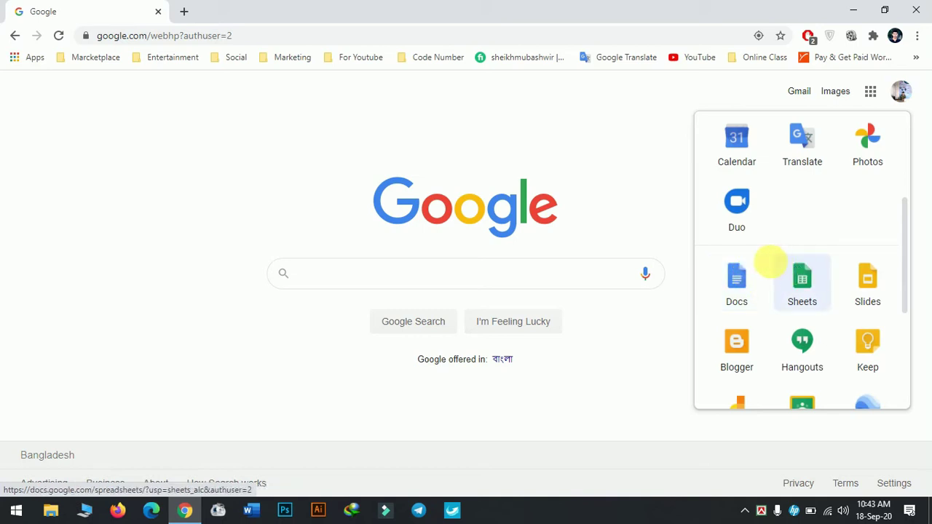
pyautogui.scroll(3, 802, 212)
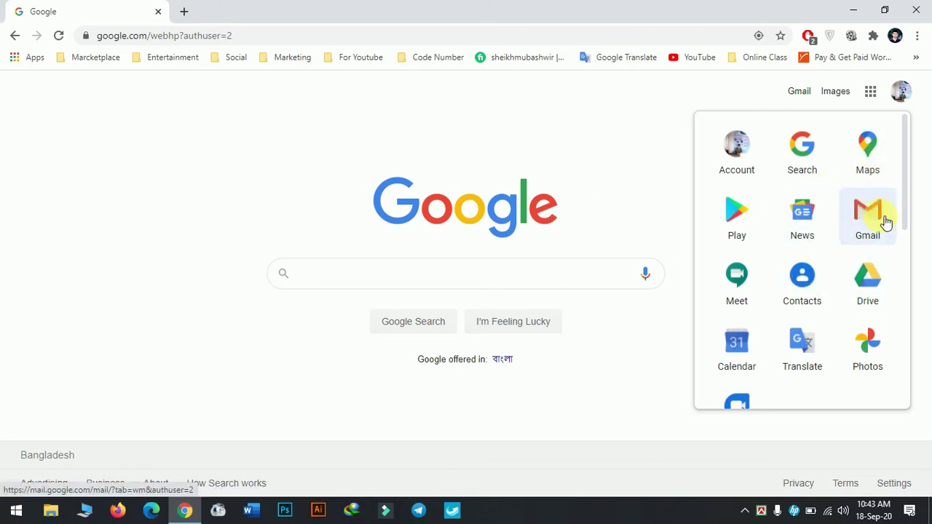
# Open Google Drive from the list of Google apps
pyautogui.click(870, 93)
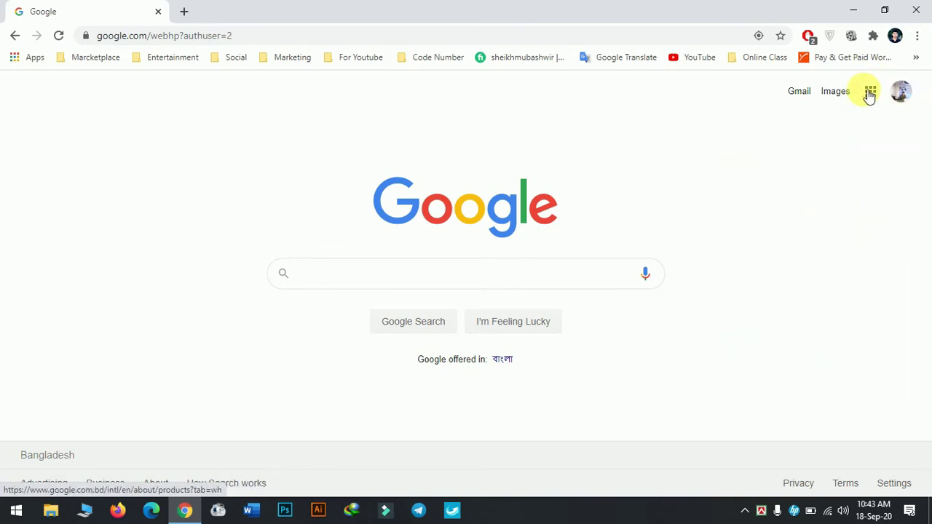
pyautogui.click(871, 93)
pyautogui.scroll(-1, 827, 183)
pyautogui.scroll(1, 827, 182)
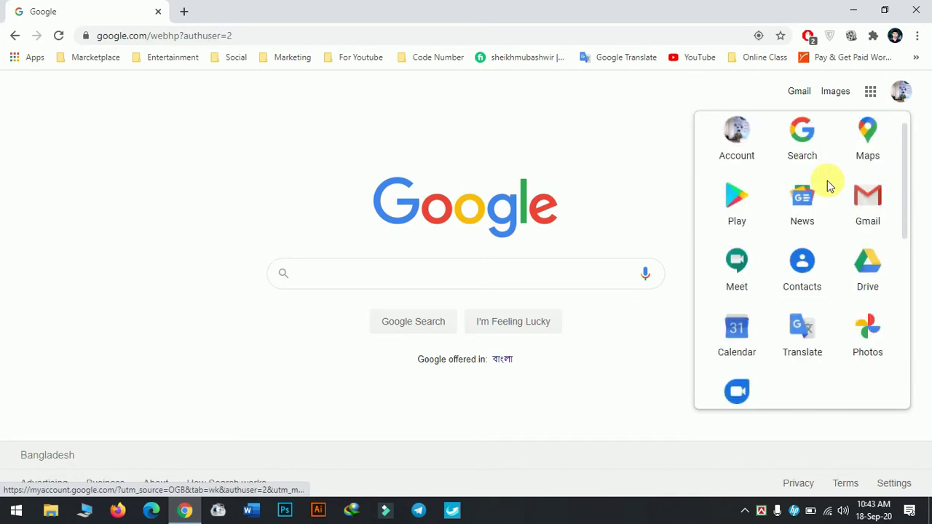
pyautogui.click(876, 275)
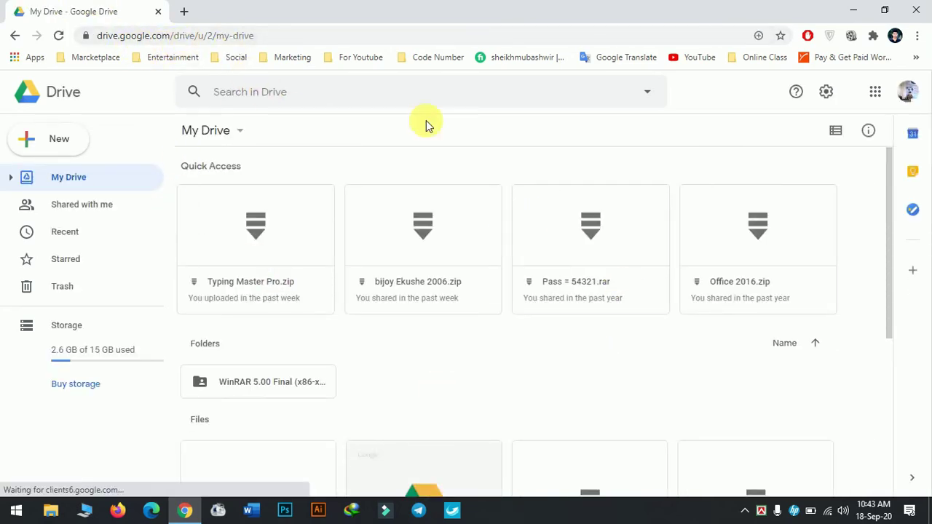
# Look over the quick-access items, folders and files stored in My Drive
pyautogui.scroll(-2, 859, 226)
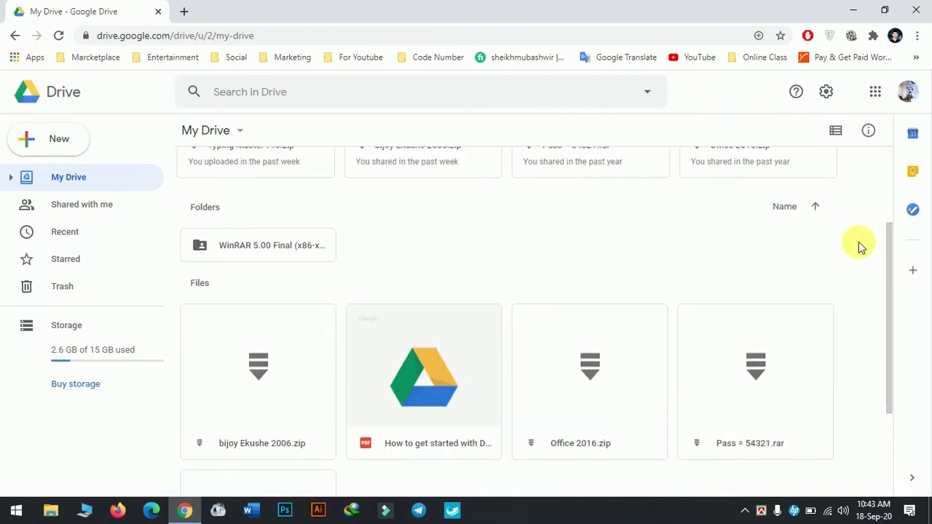
pyautogui.scroll(2, 386, 250)
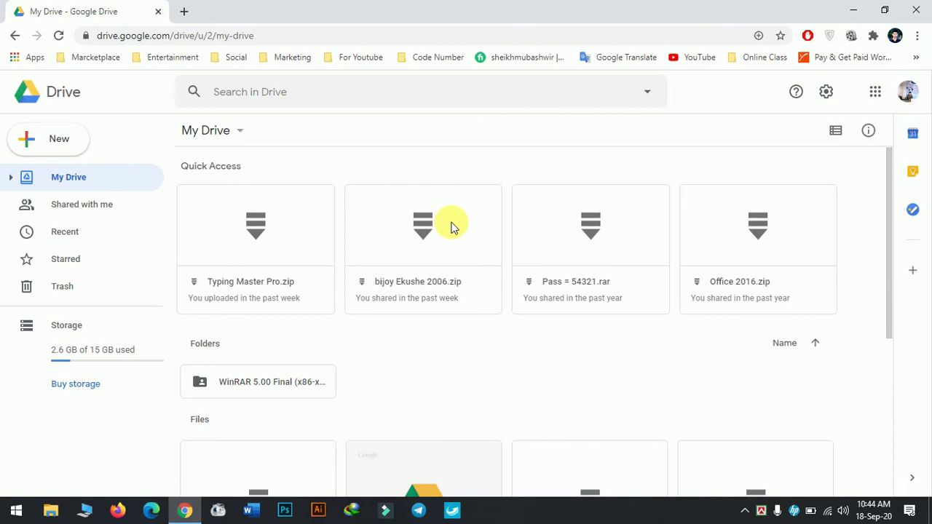
pyautogui.scroll(-3, 610, 273)
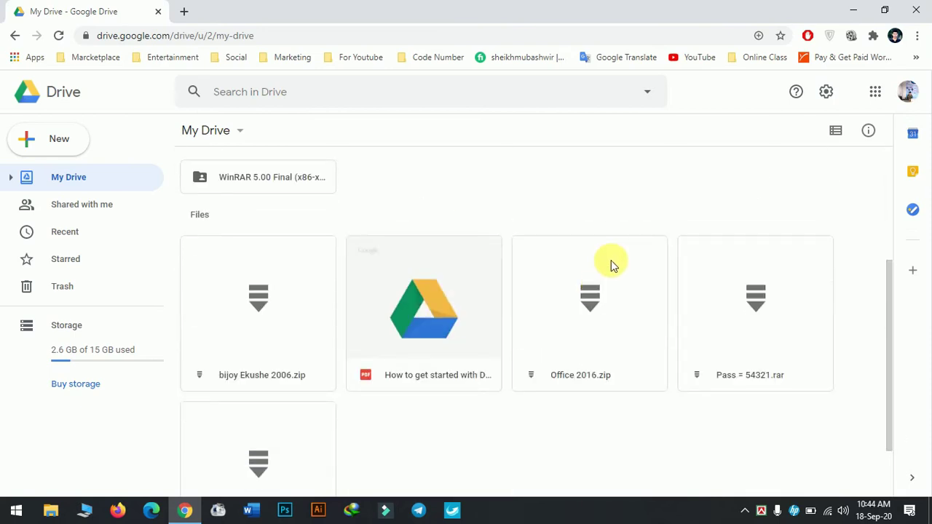
pyautogui.scroll(3, 529, 311)
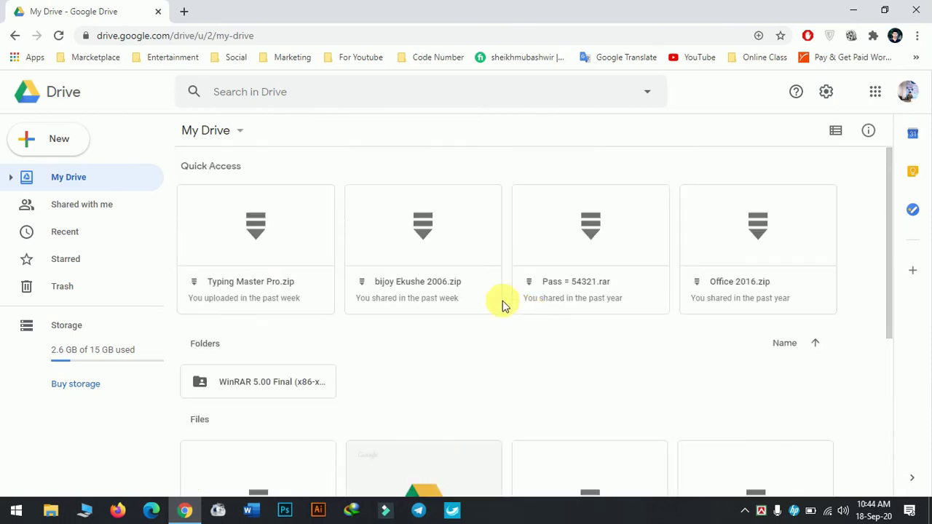
pyautogui.scroll(-4, 459, 268)
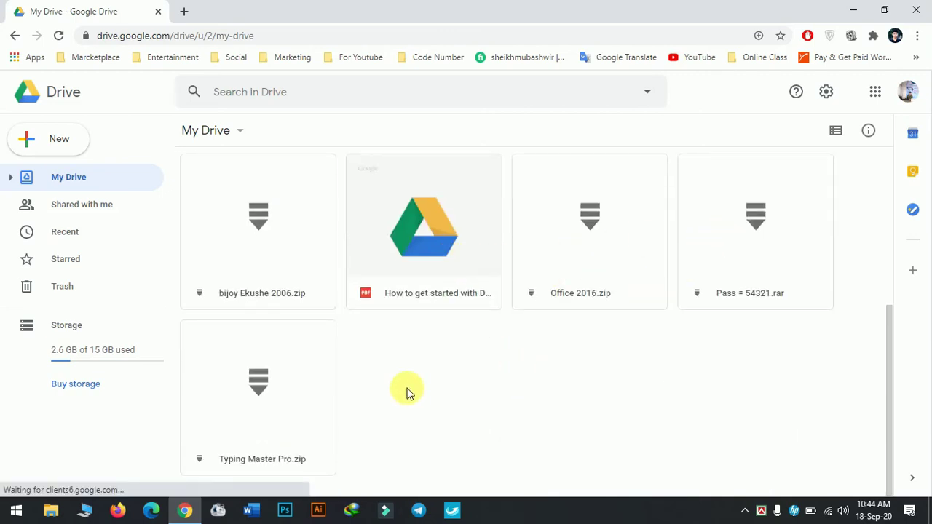
pyautogui.scroll(4, 575, 255)
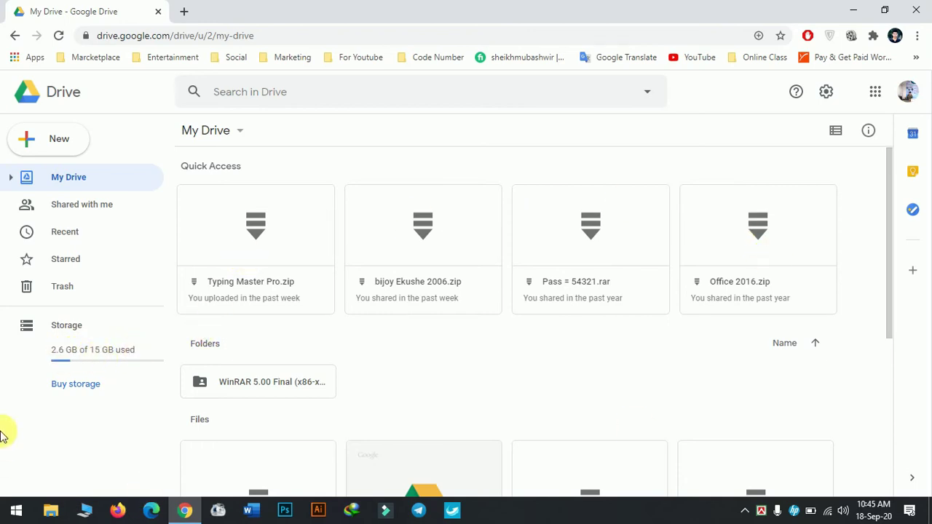
# Open the Google One storage upgrade page from Drive and examine the plans from 15 GB to 2 TB with their prices
pyautogui.click(76, 385)
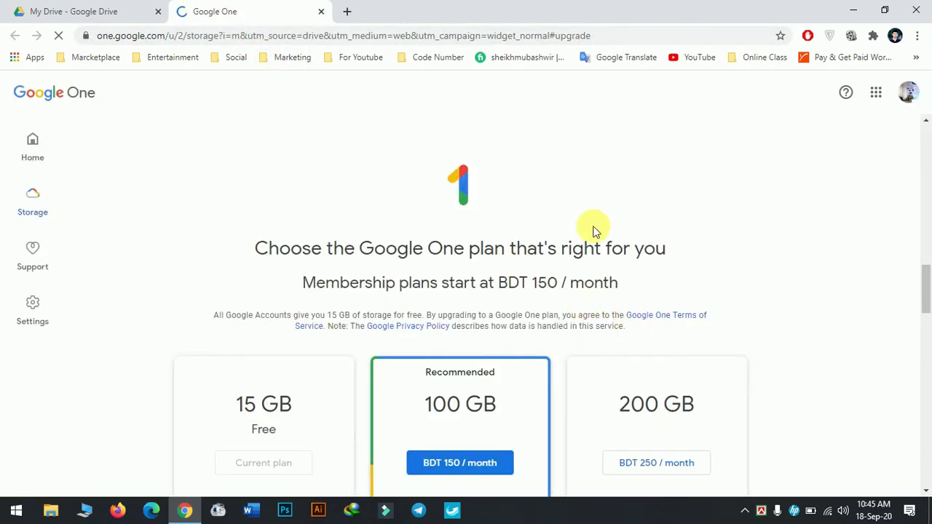
pyautogui.scroll(-3, 575, 240)
pyautogui.moveTo(233, 202); pyautogui.dragTo(285, 204)
pyautogui.scroll(3, 285, 204)
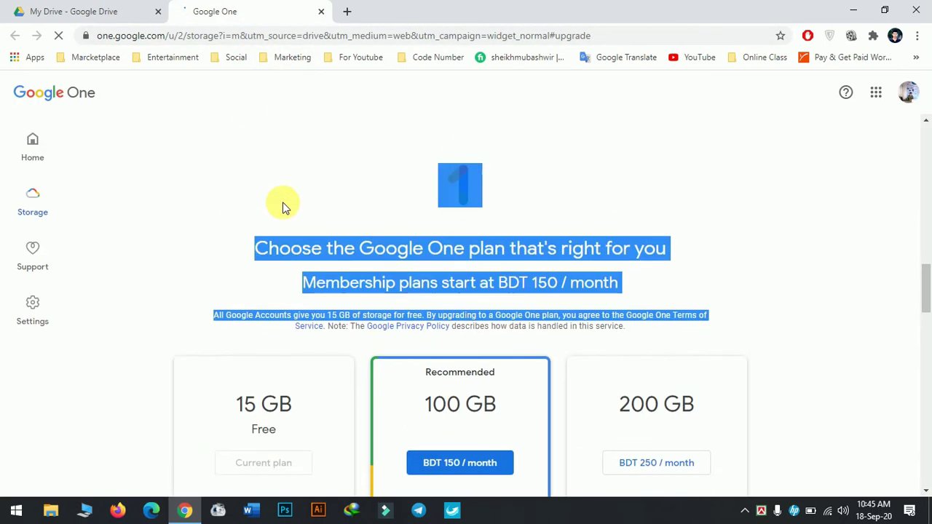
pyautogui.click(266, 428)
pyautogui.scroll(-3, 269, 426)
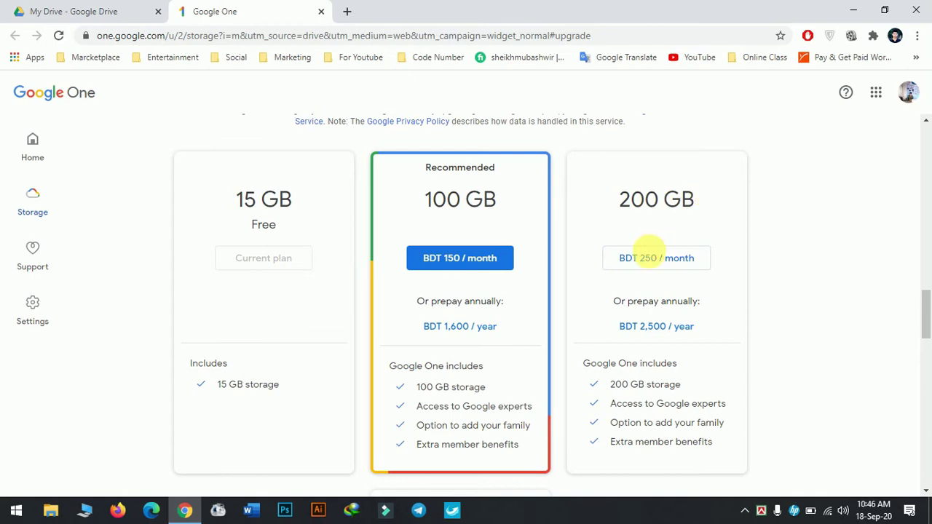
pyautogui.scroll(-3, 656, 256)
pyautogui.scroll(-1, 688, 250)
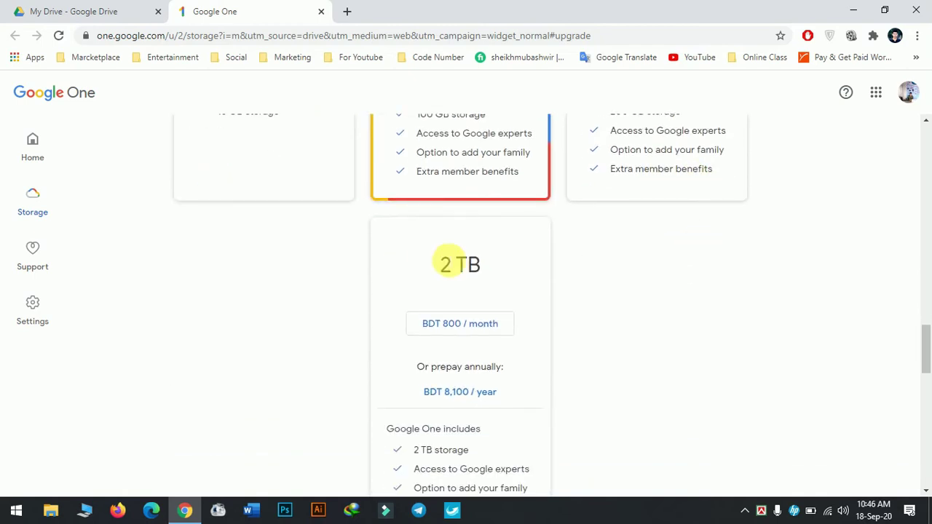
pyautogui.scroll(-1, 466, 260)
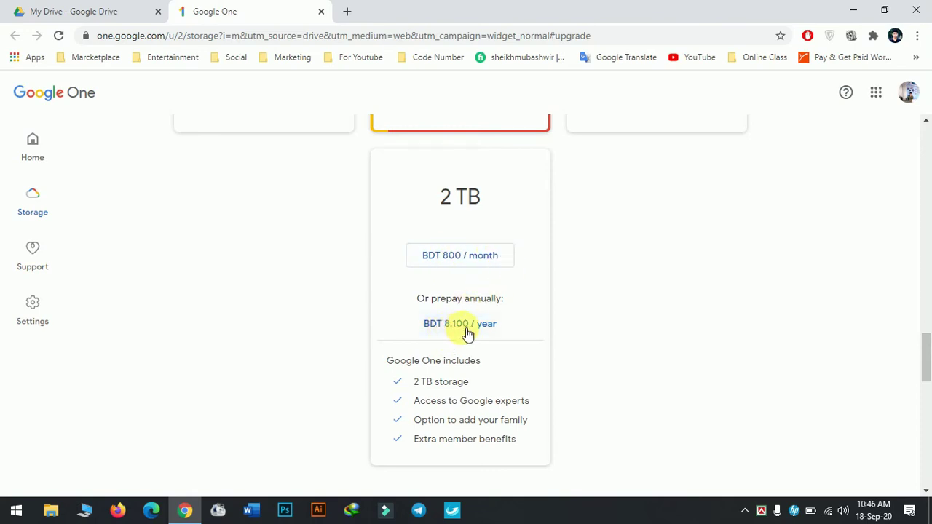
# Compare the 2 TB, 100 GB and 200 GB Google One plans, including their monthly and annual prices
pyautogui.scroll(-1, 466, 218)
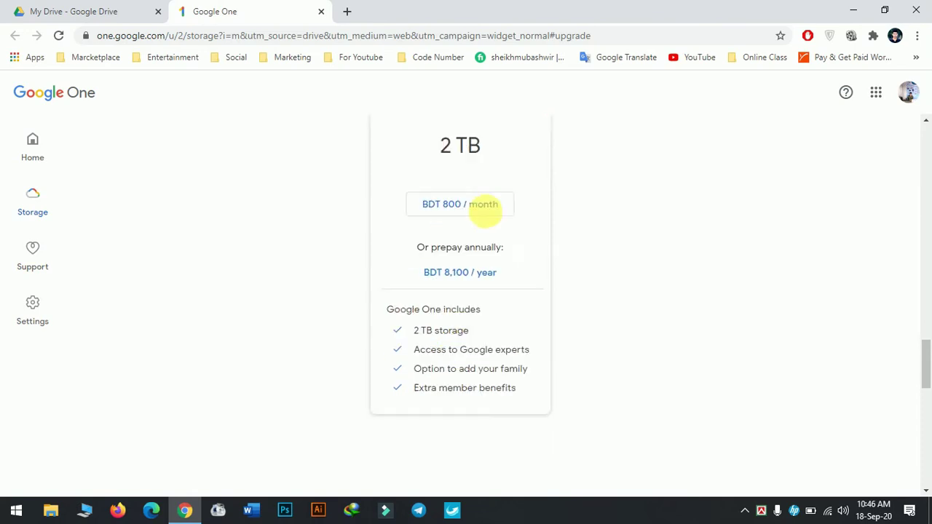
pyautogui.scroll(-4, 510, 211)
pyautogui.scroll(-1, 786, 312)
pyautogui.scroll(12, 624, 358)
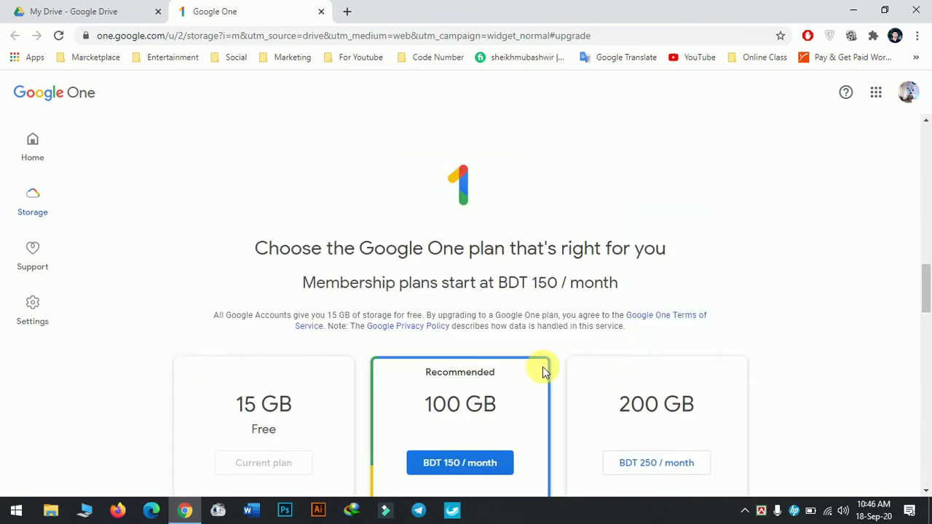
pyautogui.scroll(-2, 509, 360)
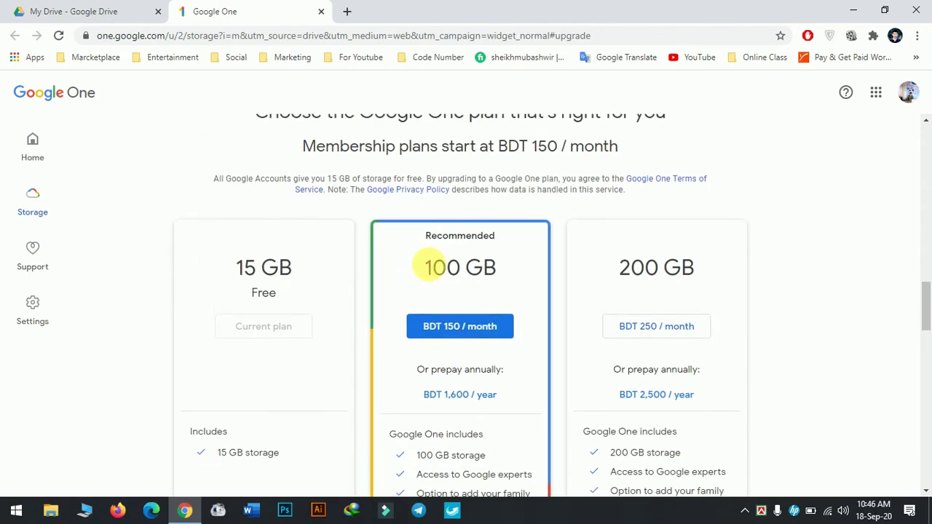
pyautogui.moveTo(425, 268); pyautogui.dragTo(513, 273)
pyautogui.moveTo(592, 267); pyautogui.dragTo(699, 268)
# Examine the free 15 GB plan and what it includes compared with the paid plans
pyautogui.click(218, 277)
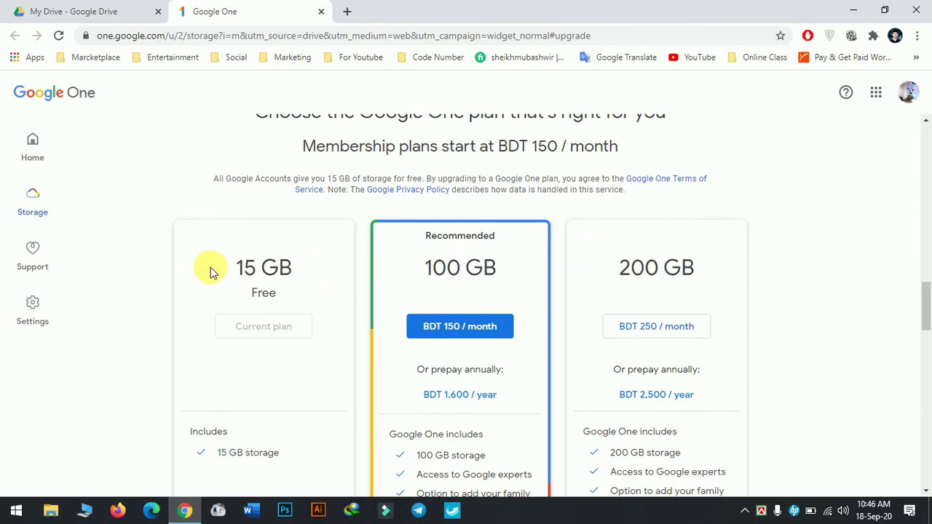
pyautogui.moveTo(240, 268); pyautogui.dragTo(338, 300)
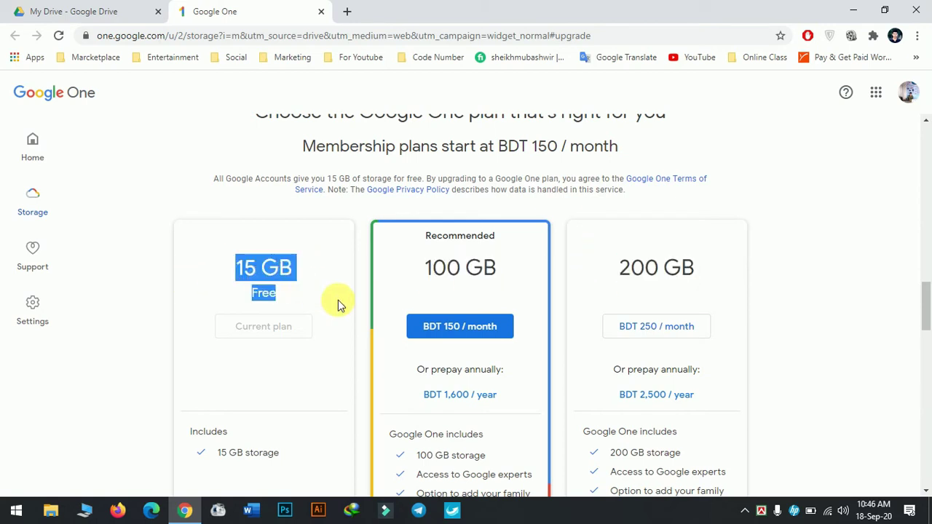
pyautogui.click(229, 261)
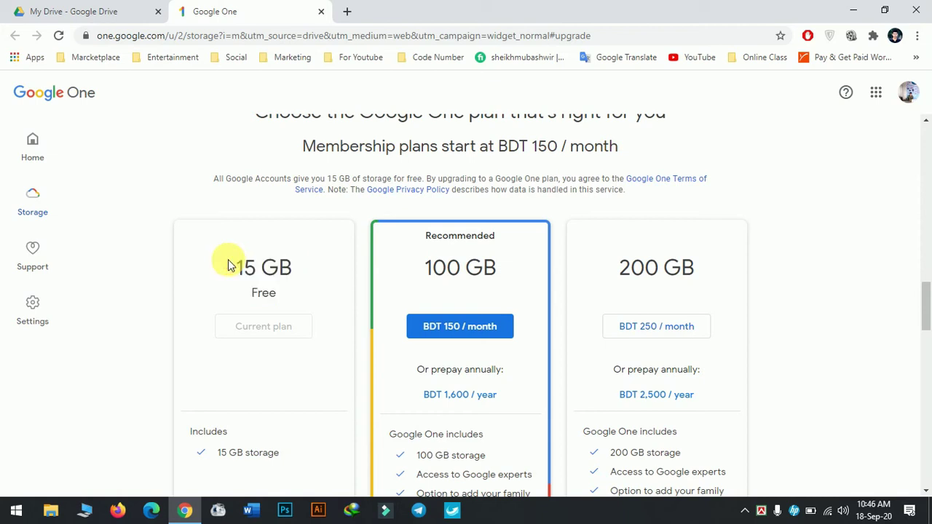
pyautogui.scroll(-3, 327, 350)
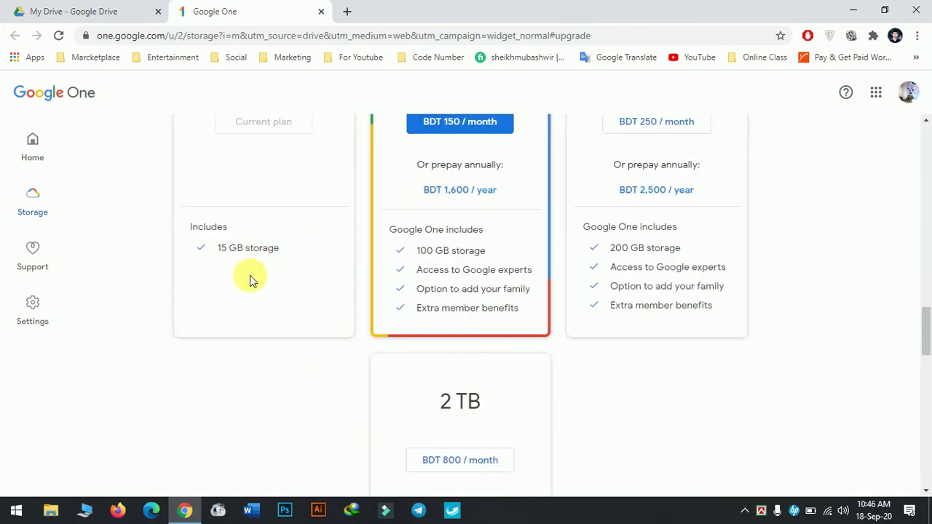
pyautogui.scroll(4, 250, 281)
pyautogui.moveTo(244, 334); pyautogui.dragTo(276, 337)
pyautogui.click(276, 336)
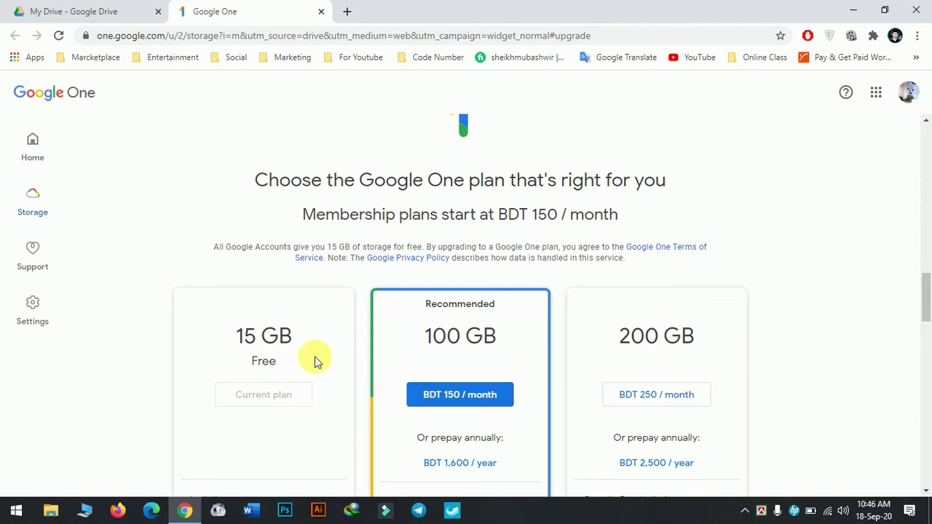
# Review the list of Google accounts available in the browser, then close the list
pyautogui.click(918, 95)
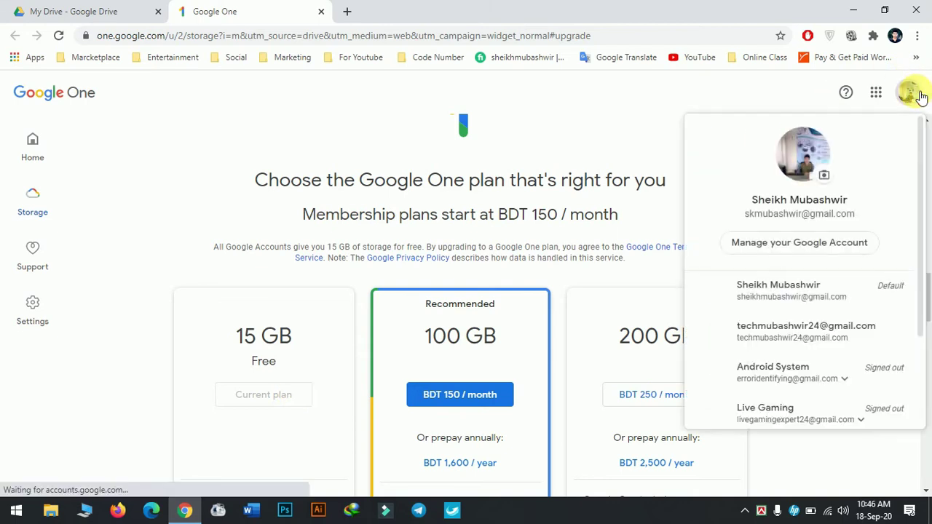
pyautogui.scroll(-2, 779, 360)
pyautogui.scroll(2, 867, 204)
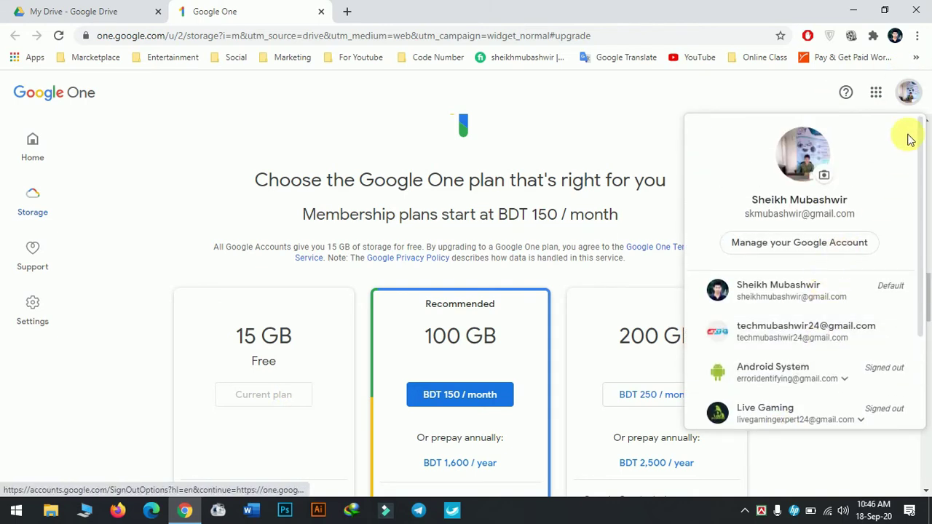
pyautogui.click(910, 92)
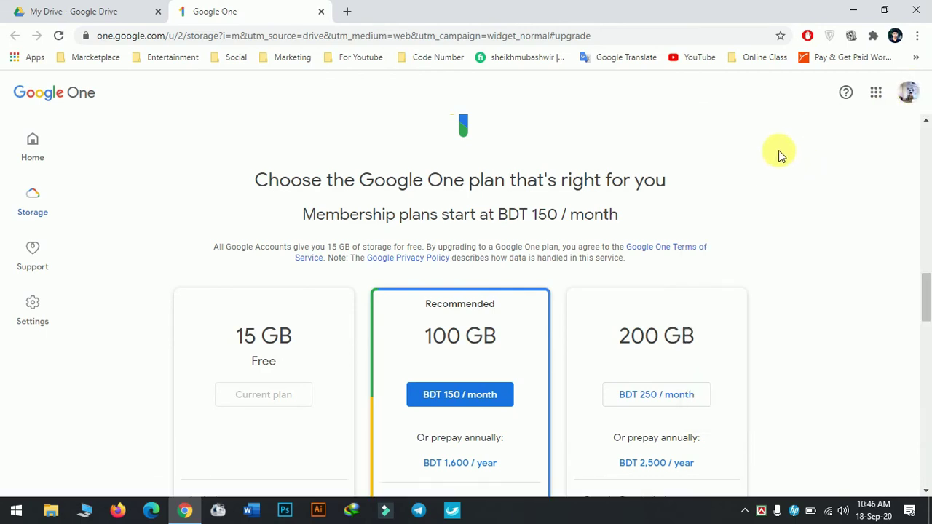
pyautogui.click(910, 93)
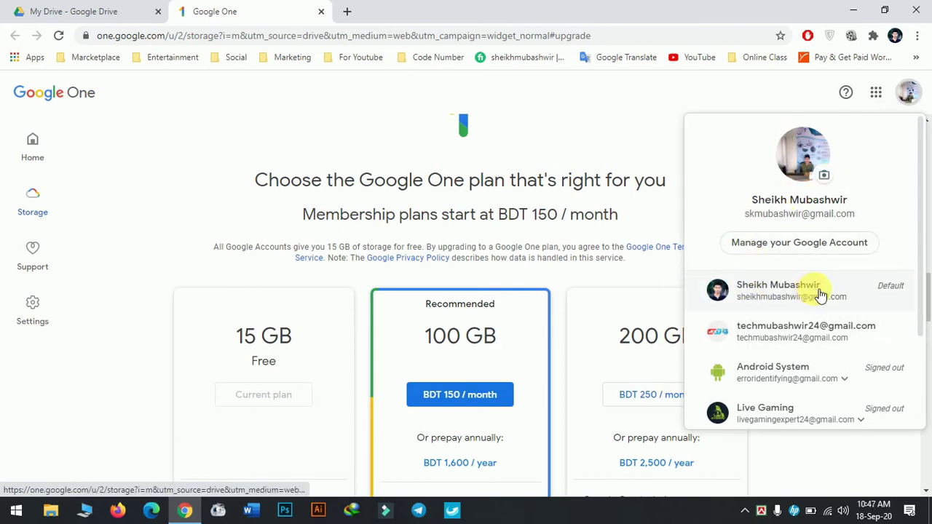
pyautogui.click(909, 92)
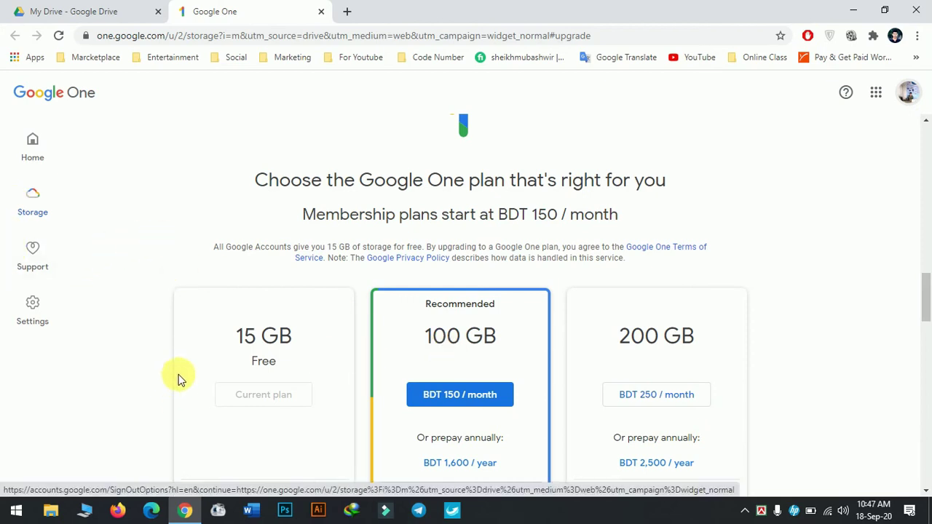
# Check the free 15 GB plan once more, then return to My Drive and view which Google account is active
pyautogui.scroll(-3, 357, 253)
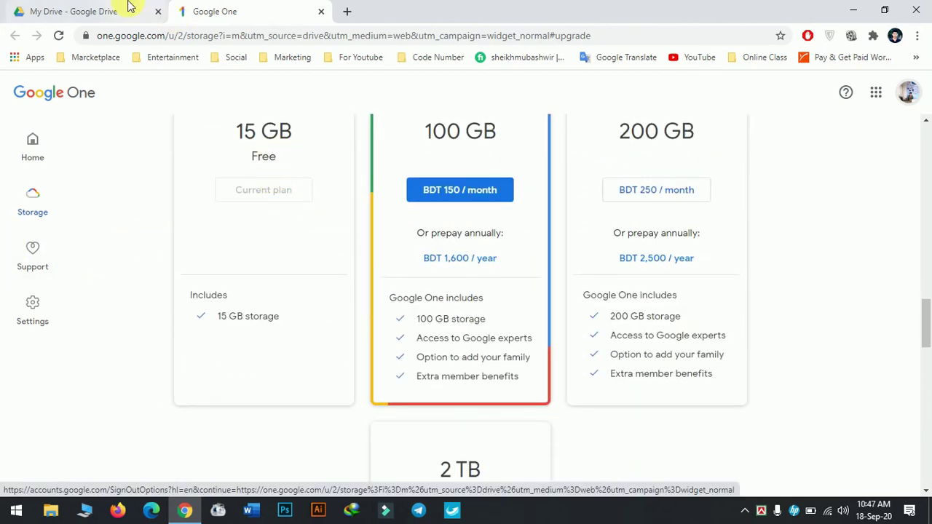
pyautogui.moveTo(228, 139); pyautogui.dragTo(280, 162)
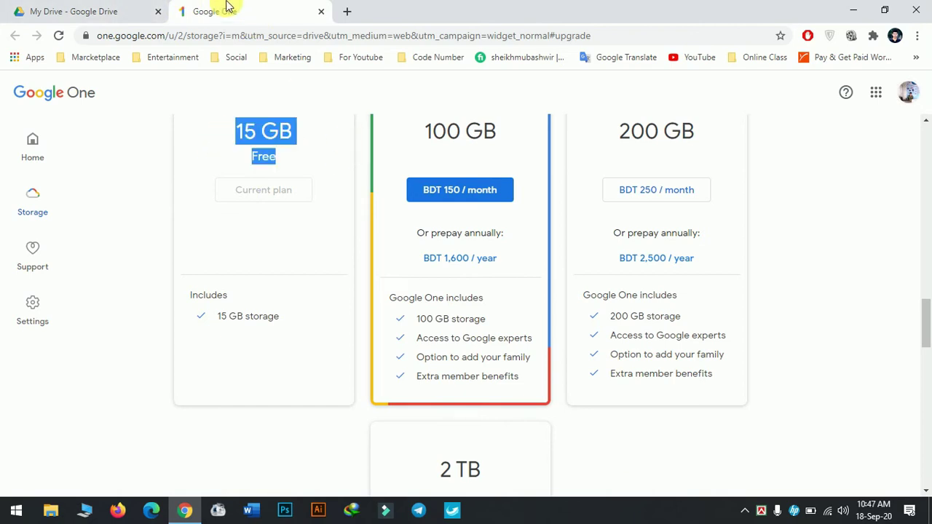
pyautogui.click(80, 11)
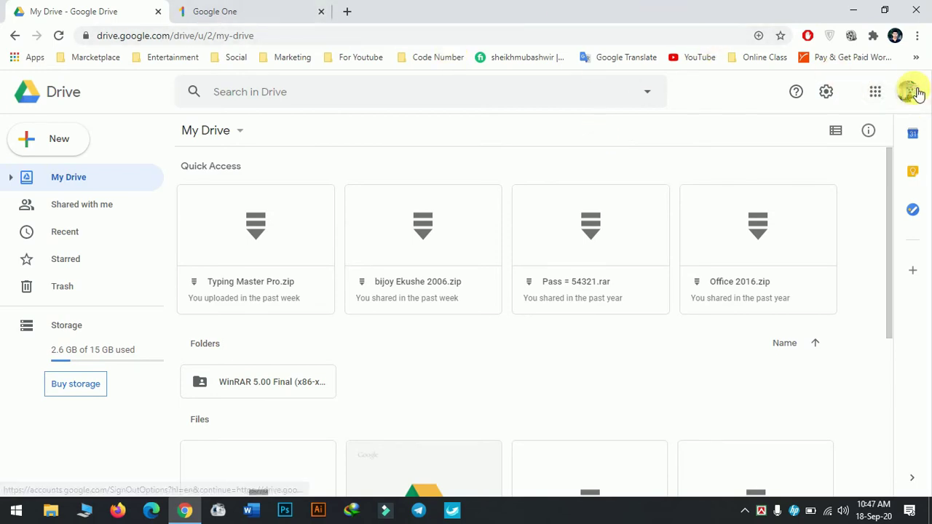
pyautogui.click(917, 93)
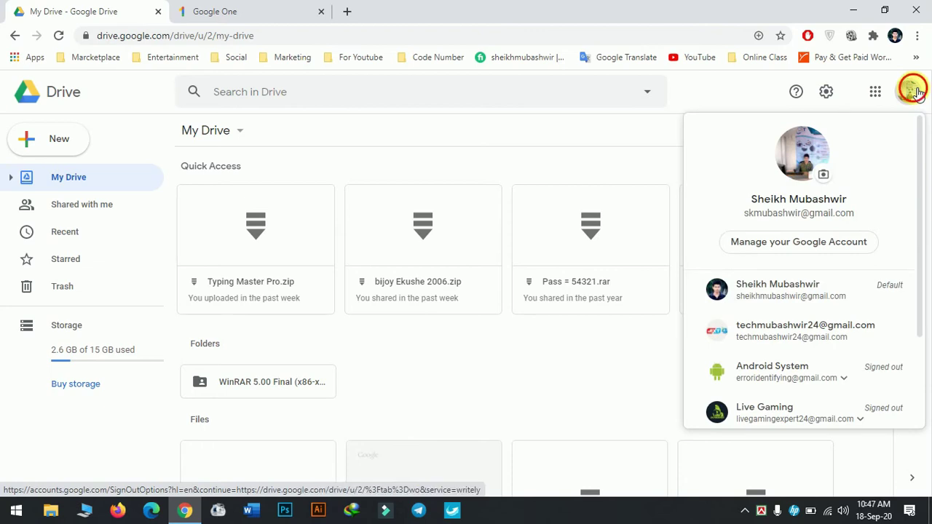
pyautogui.click(916, 93)
# Enter gmail.com as the address in a new browser tab and start adding another Google account from the account list
pyautogui.click(349, 12)
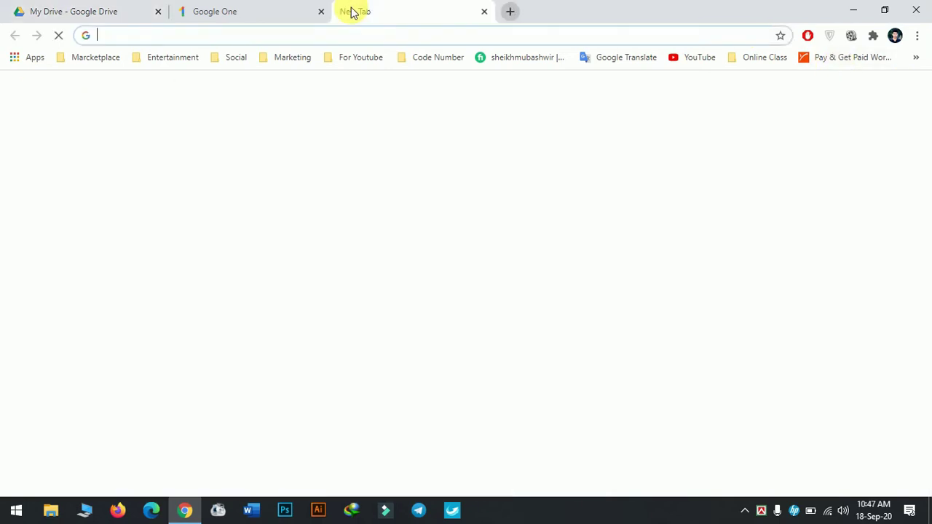
pyautogui.write('gmail.com')
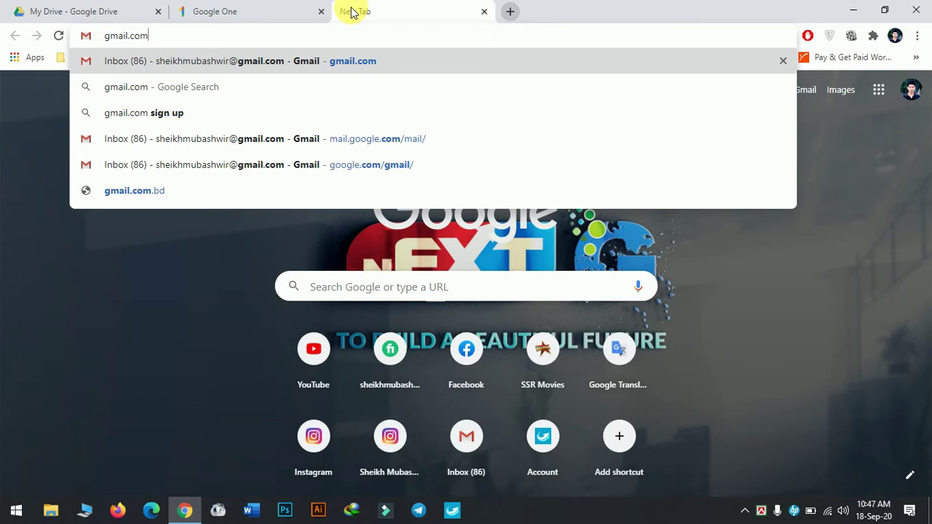
pyautogui.click(882, 234)
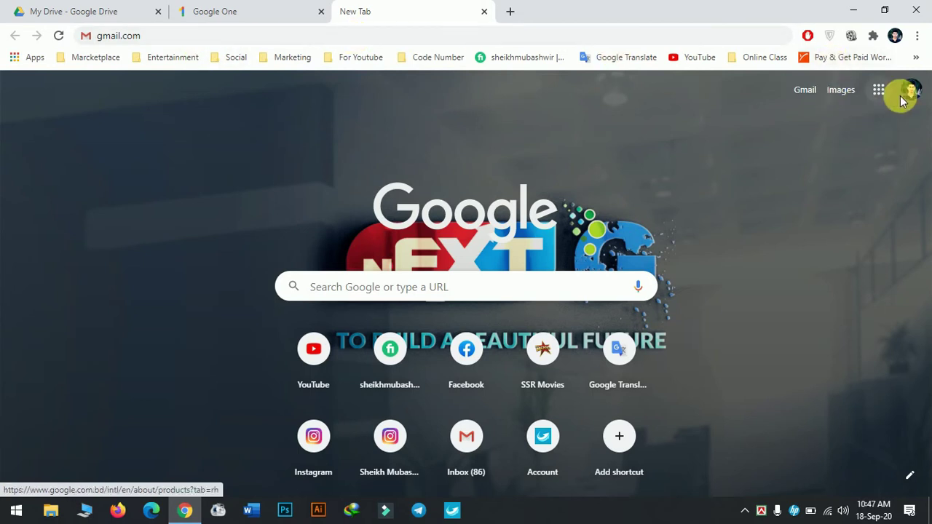
pyautogui.click(912, 100)
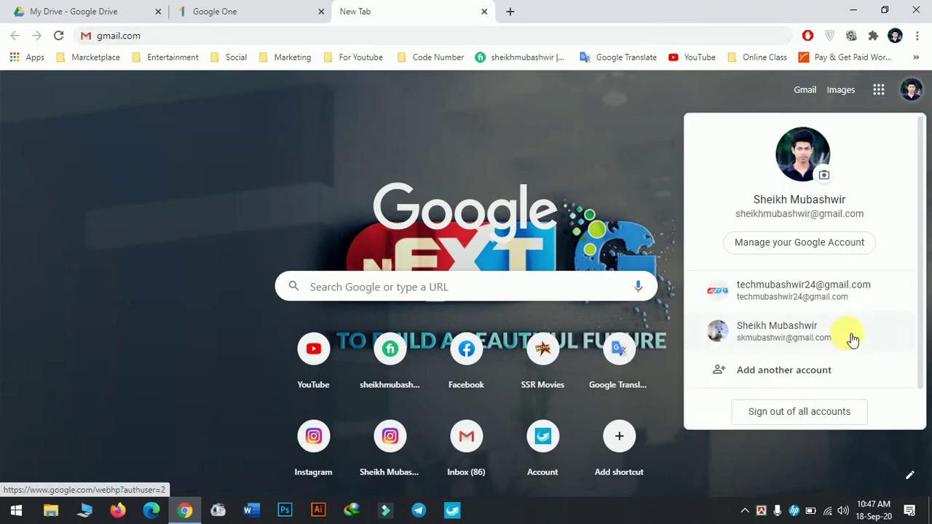
pyautogui.click(772, 377)
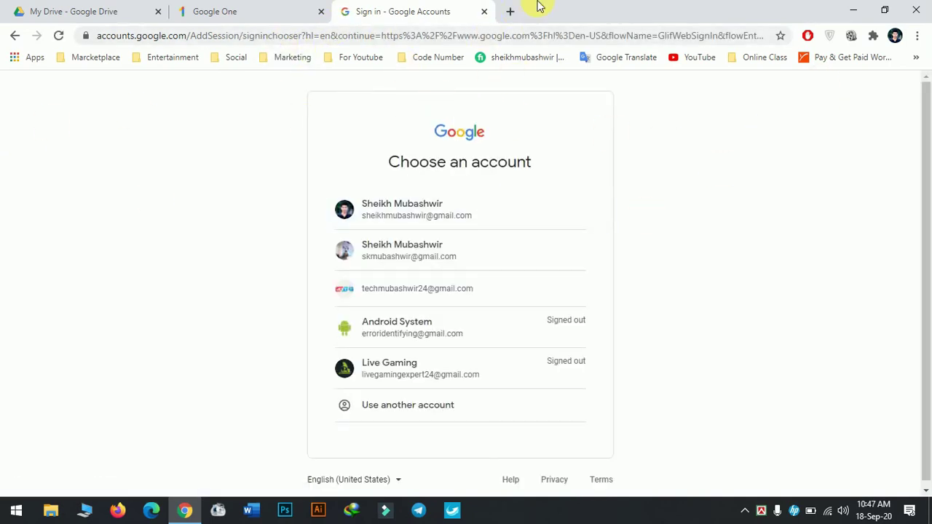
# Open an extra browser tab, then start creating a new Google account for myself from the sign-in page
pyautogui.click(514, 13)
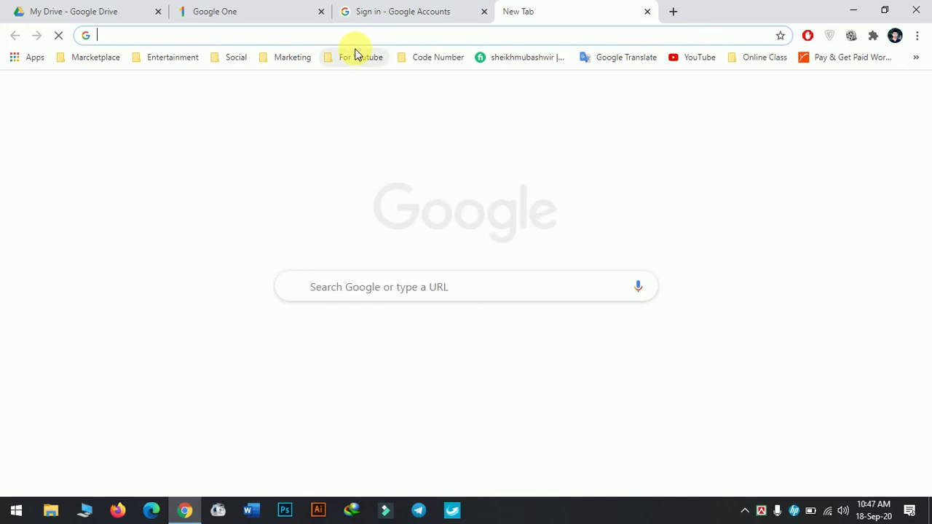
pyautogui.write('g')
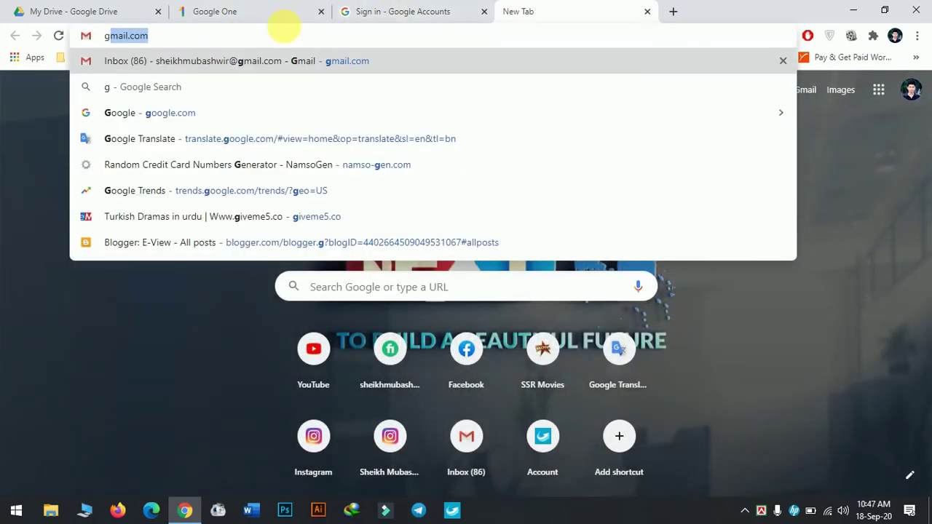
pyautogui.click(397, 9)
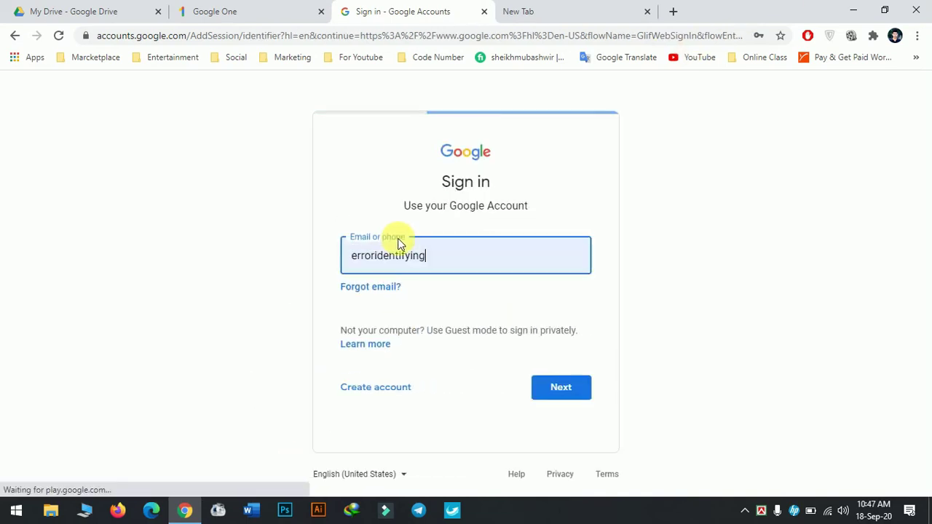
pyautogui.click(388, 392)
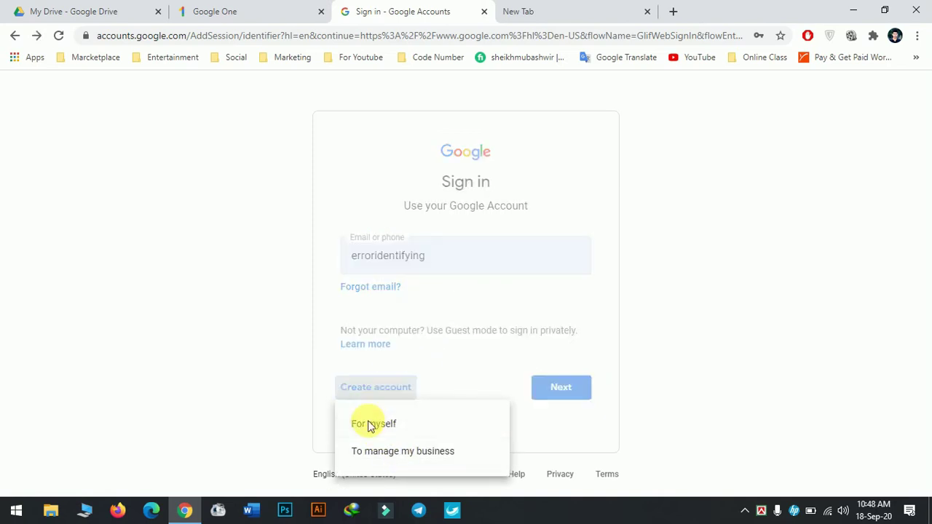
pyautogui.click(372, 423)
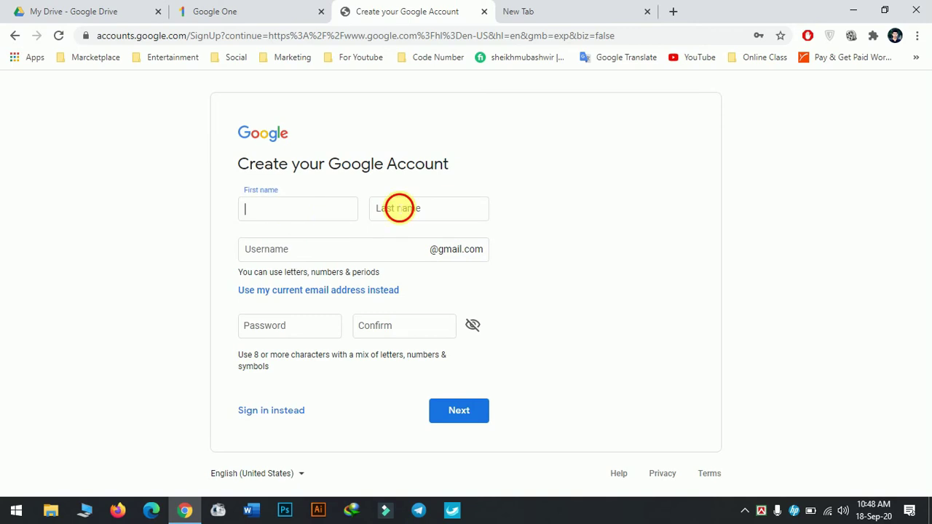
# Go through the name, password, confirmation and username fields of the Google account sign-up form
pyautogui.click(399, 209)
pyautogui.click(313, 332)
pyautogui.click(397, 327)
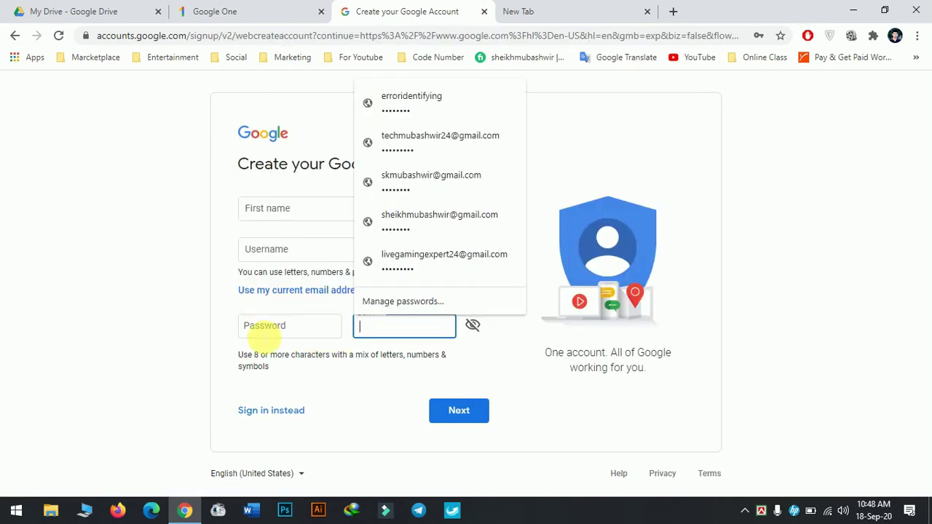
pyautogui.click(261, 330)
pyautogui.click(506, 296)
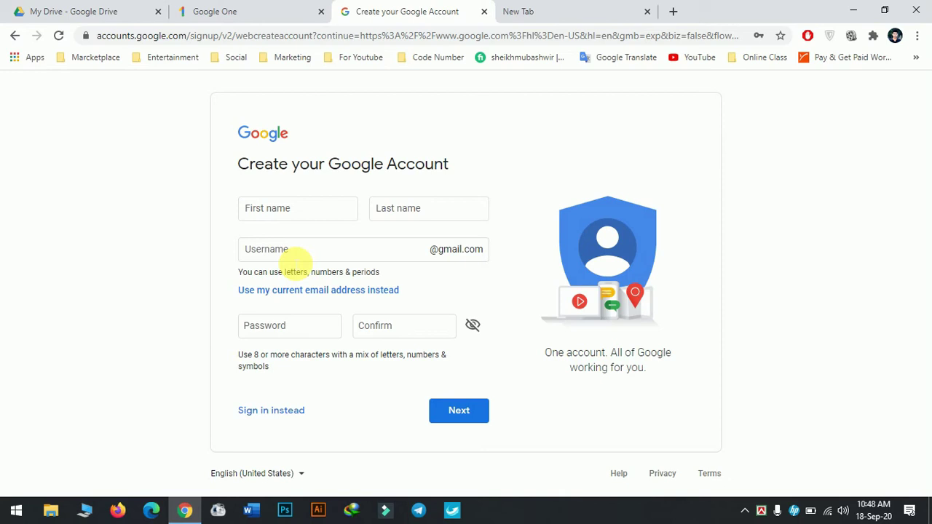
pyautogui.click(346, 255)
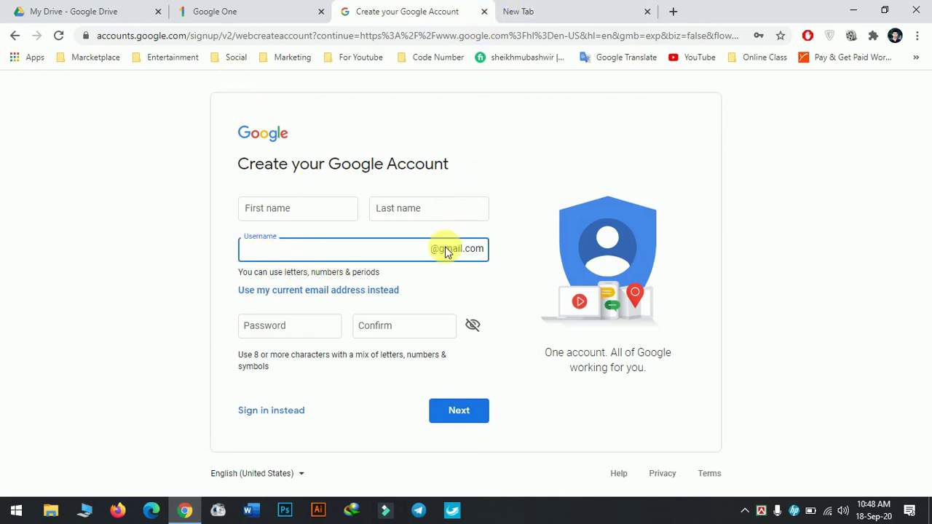
# Highlight the username part of the active account's Gmail address on the new tab page as an example
pyautogui.click(539, 9)
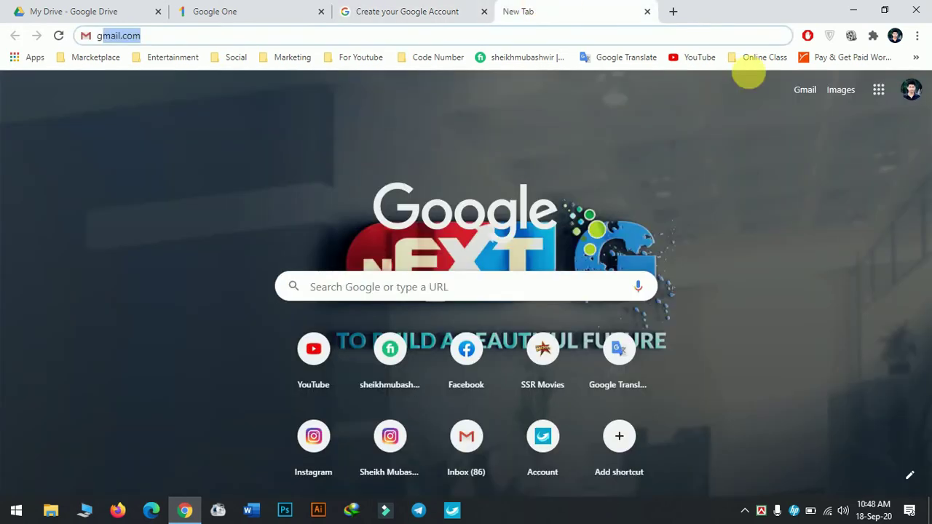
pyautogui.click(912, 89)
pyautogui.moveTo(737, 213); pyautogui.dragTo(810, 214)
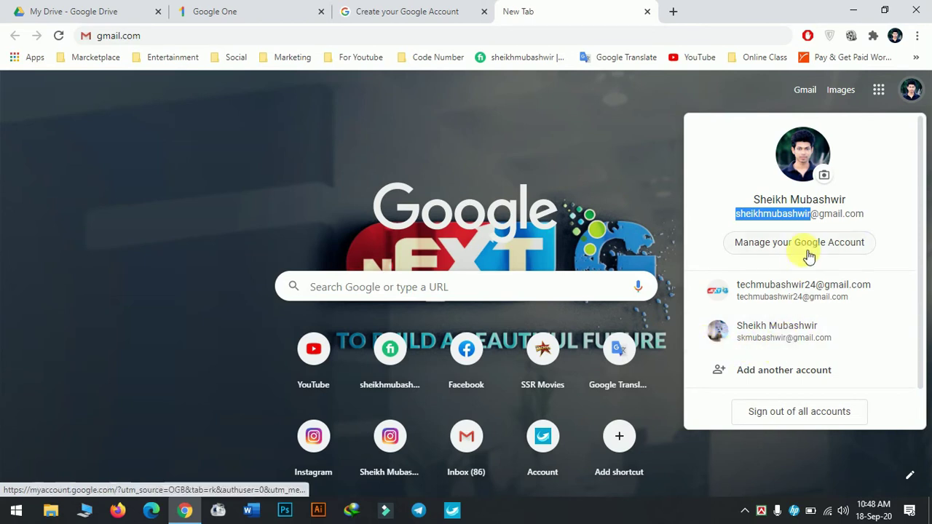
# Leave the account creation form and open the sign-in form for using another account
pyautogui.click(390, 9)
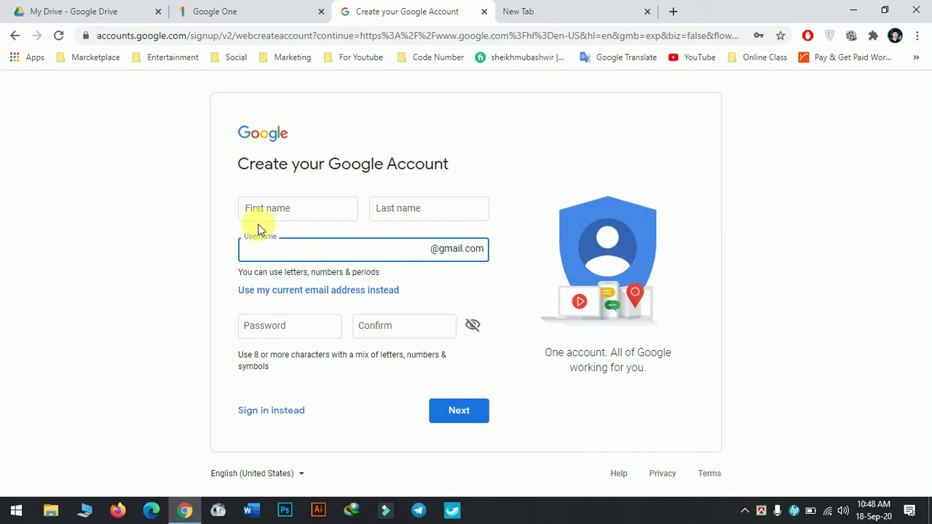
pyautogui.click(277, 411)
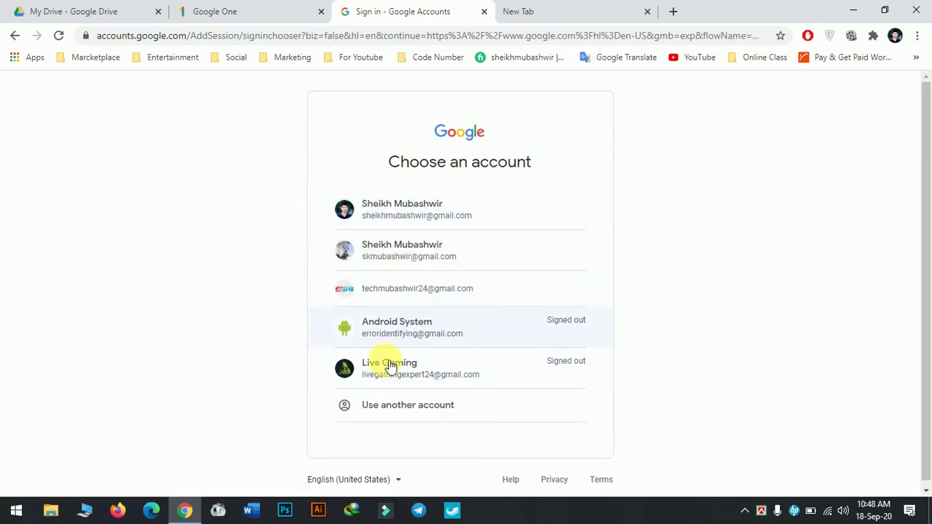
pyautogui.click(390, 410)
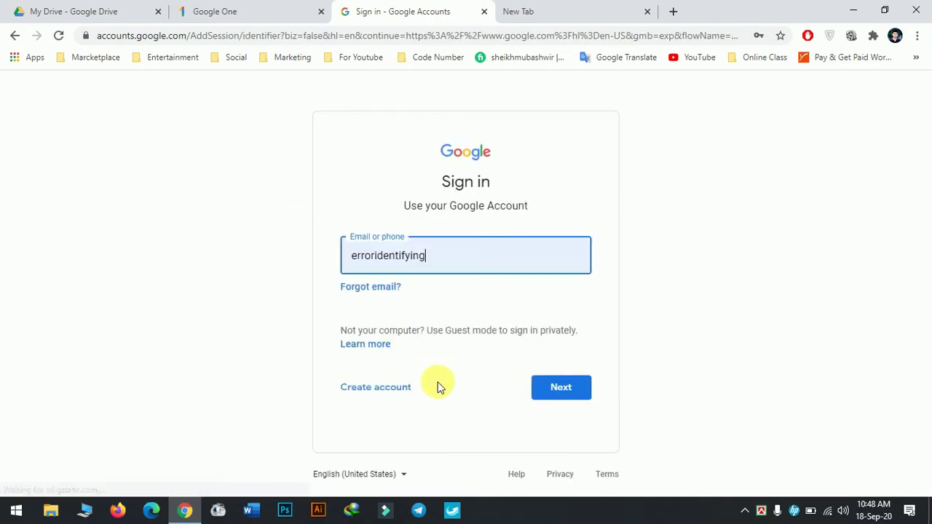
# Start creating a new Google account for myself from the sign-in form
pyautogui.click(391, 387)
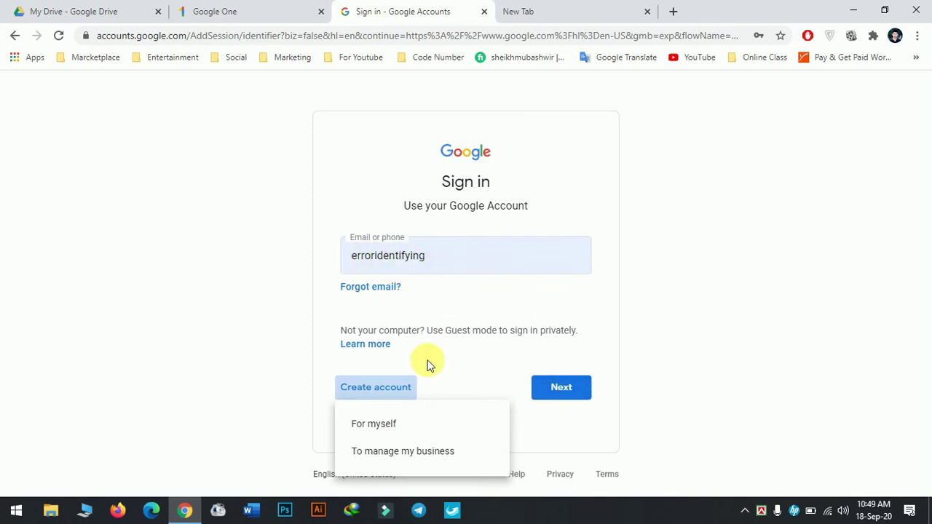
pyautogui.click(381, 425)
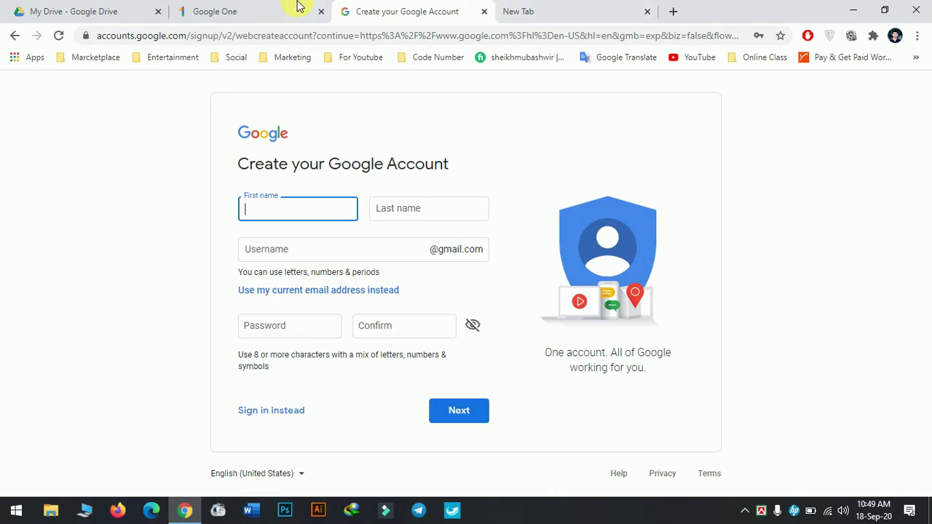
# Close the Google One, account creation and new tab pages so that only My Drive stays open
pyautogui.click(235, 10)
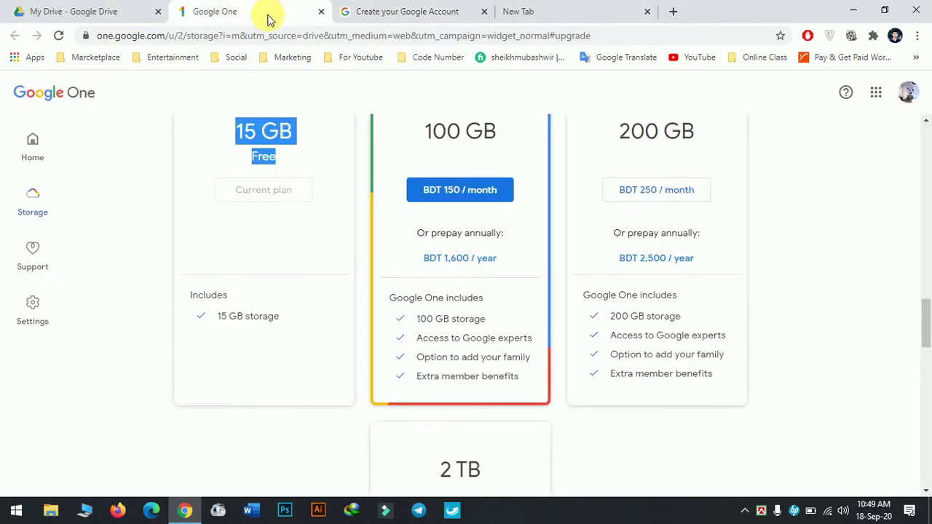
pyautogui.click(321, 12)
pyautogui.click(321, 13)
pyautogui.click(321, 12)
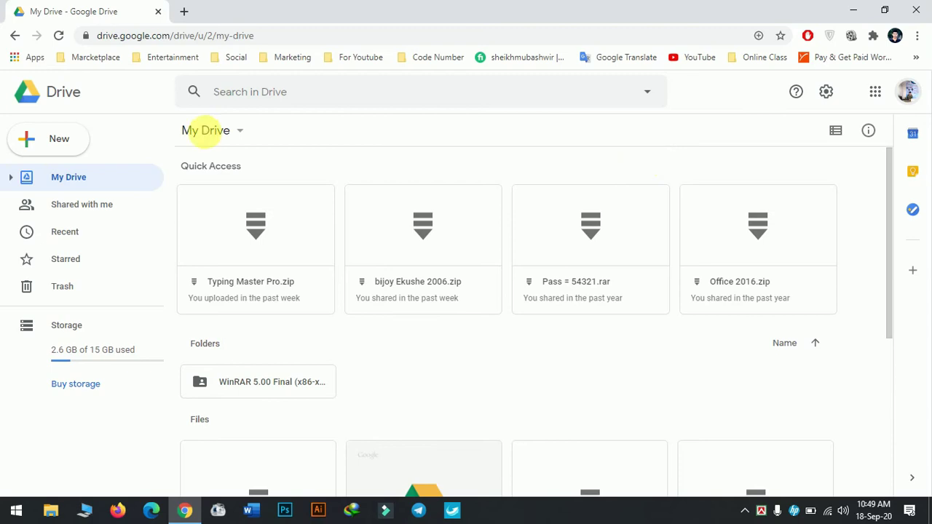
# Review Drive's options for new items, then look over the desktop files and the bijoy Ekushe 2006 folder as upload examples
pyautogui.click(38, 143)
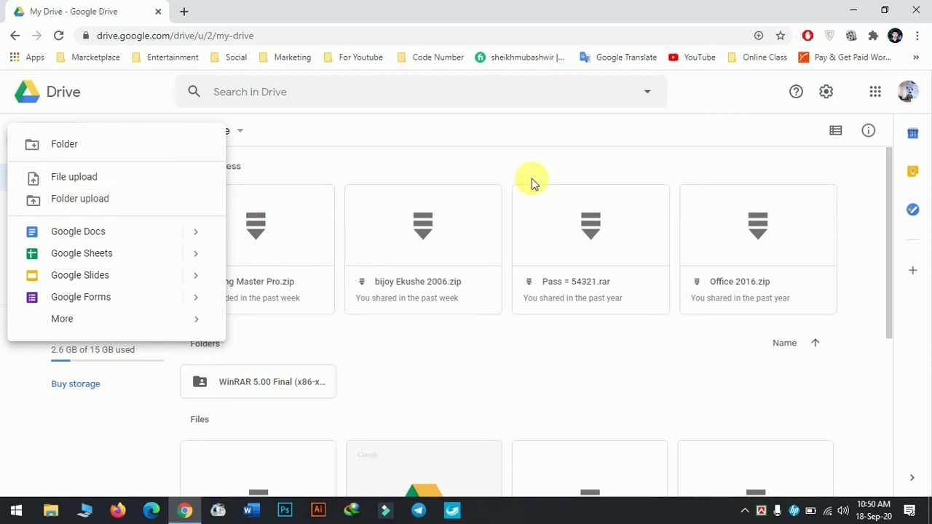
pyautogui.click(852, 9)
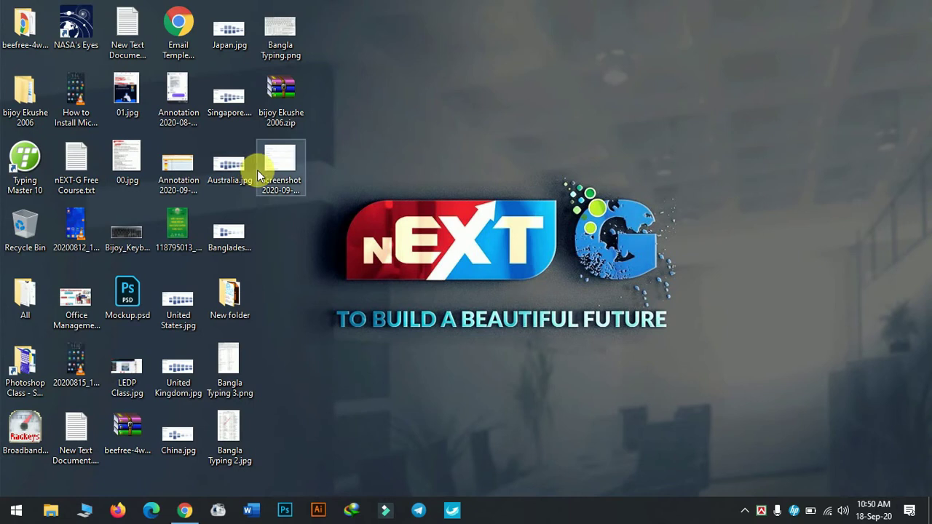
pyautogui.click(264, 166)
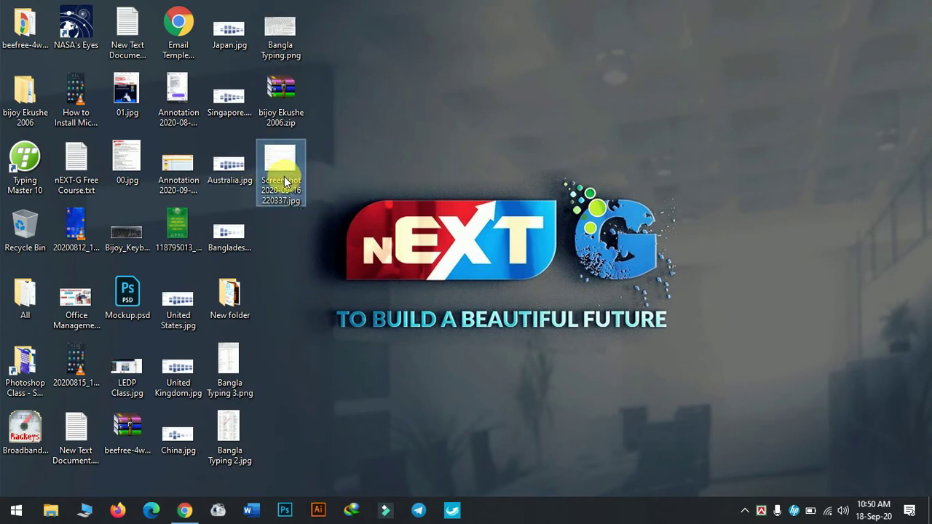
pyautogui.click(11, 105)
pyautogui.doubleClick(10, 106)
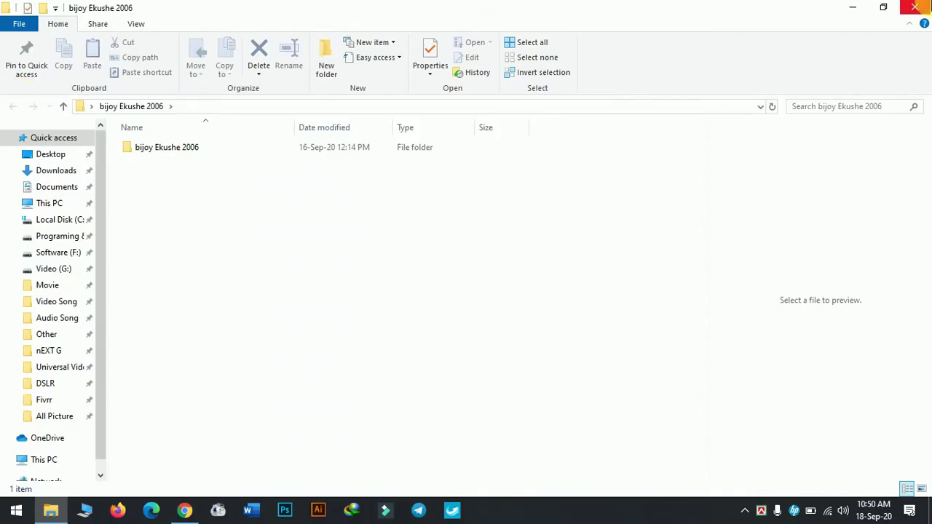
pyautogui.click(915, 6)
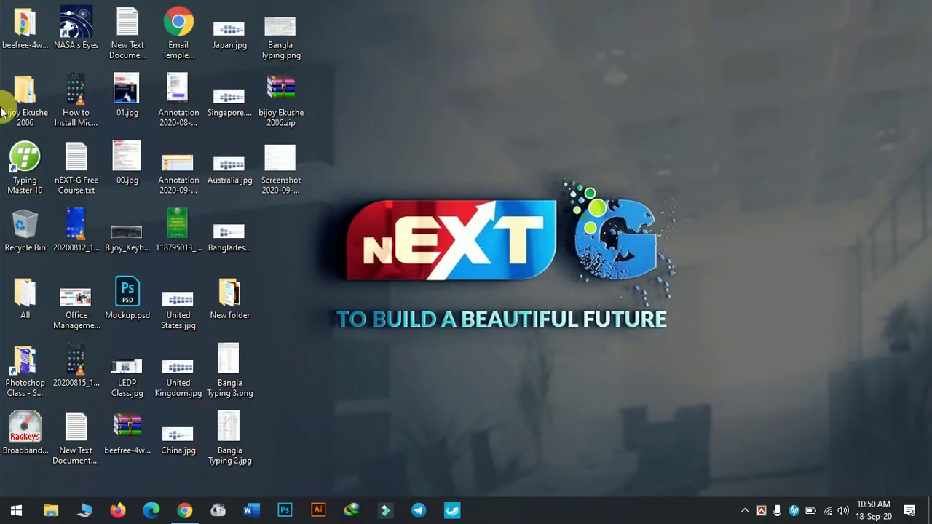
pyautogui.click(37, 390)
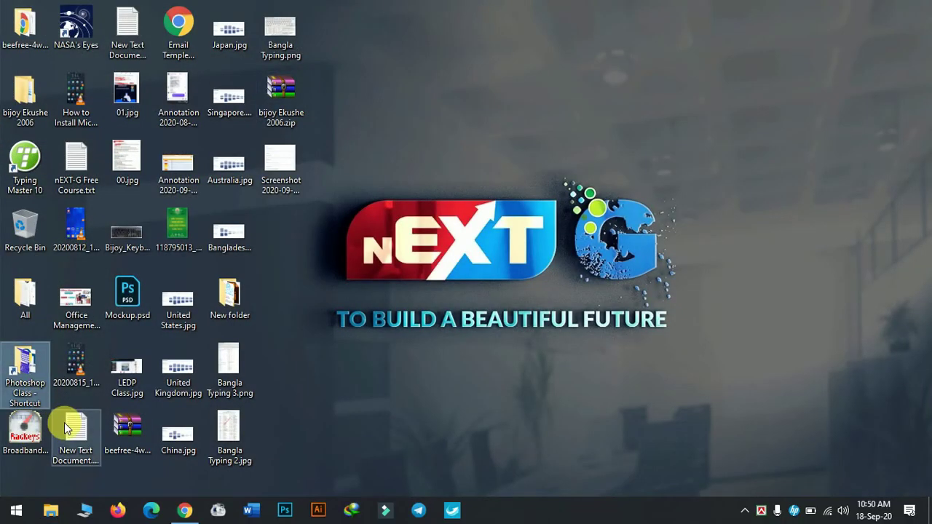
pyautogui.click(214, 431)
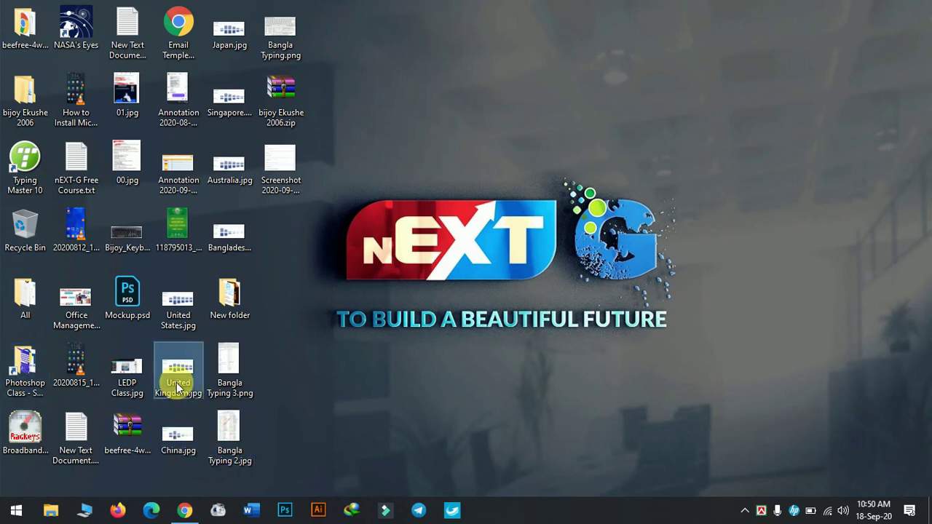
pyautogui.click(116, 433)
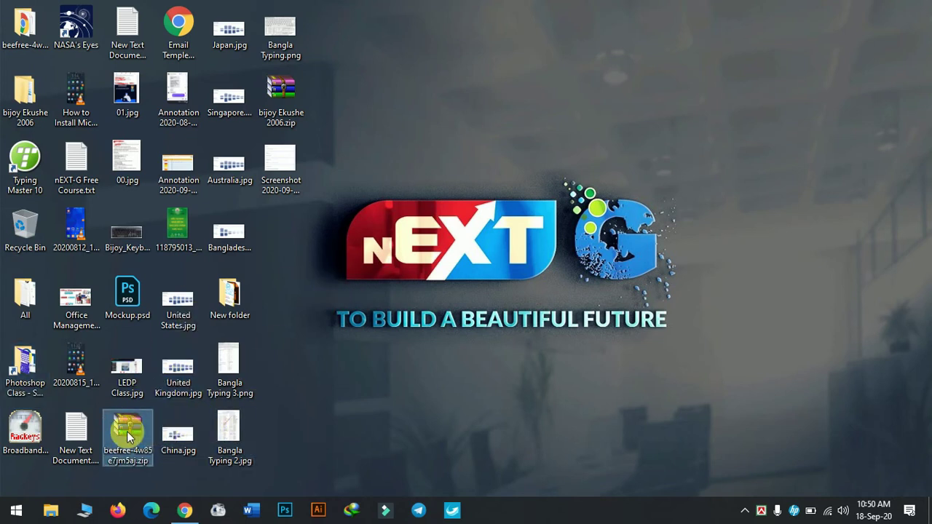
# Return to Drive and examine the options for new items, including the blank and template choices for Google Docs and Google Forms
pyautogui.click(187, 510)
pyautogui.click(54, 149)
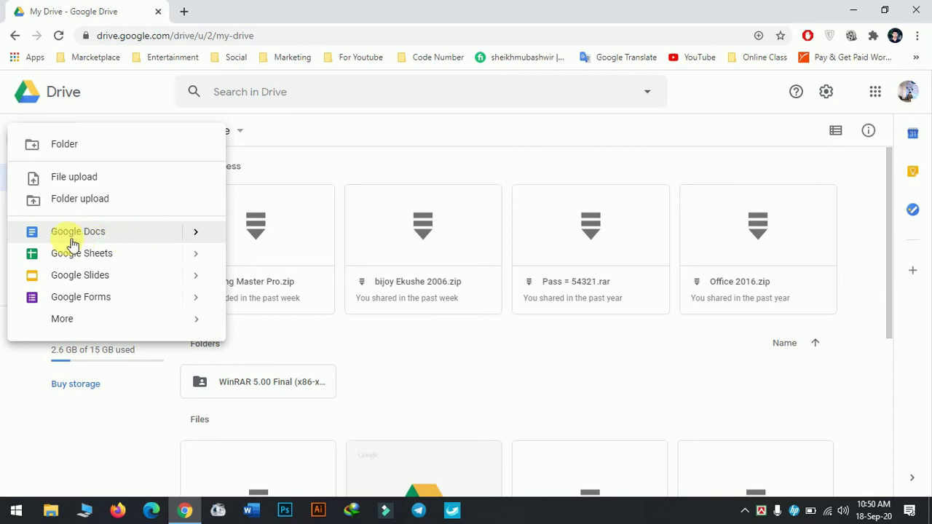
pyautogui.click(194, 234)
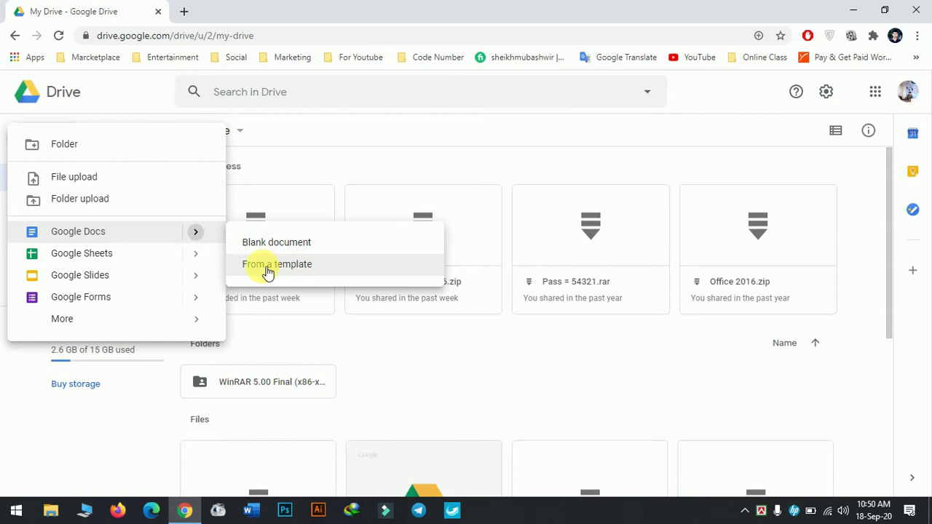
pyautogui.moveTo(202, 254)
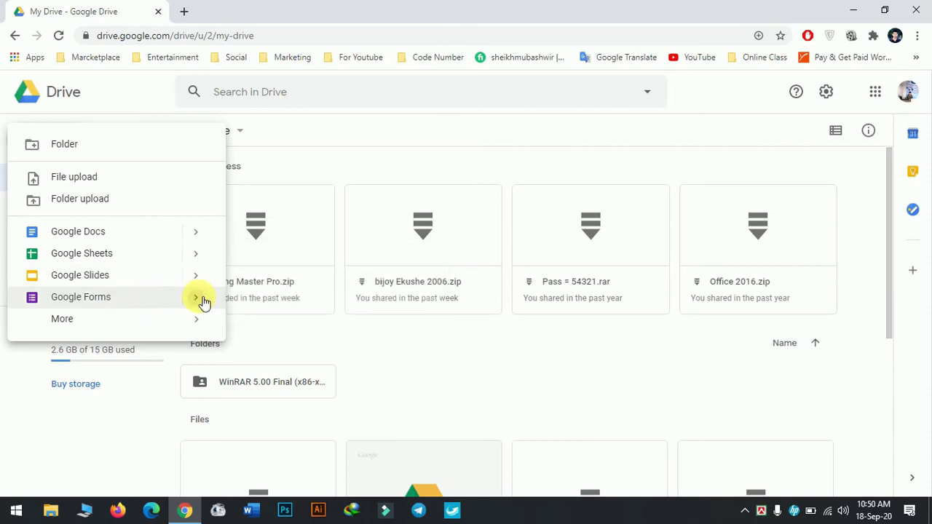
pyautogui.moveTo(204, 303)
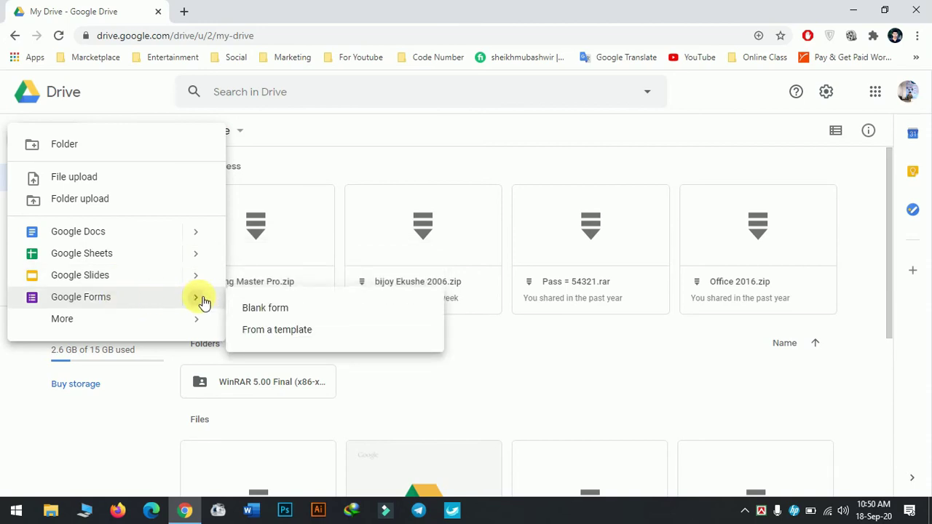
pyautogui.moveTo(204, 327)
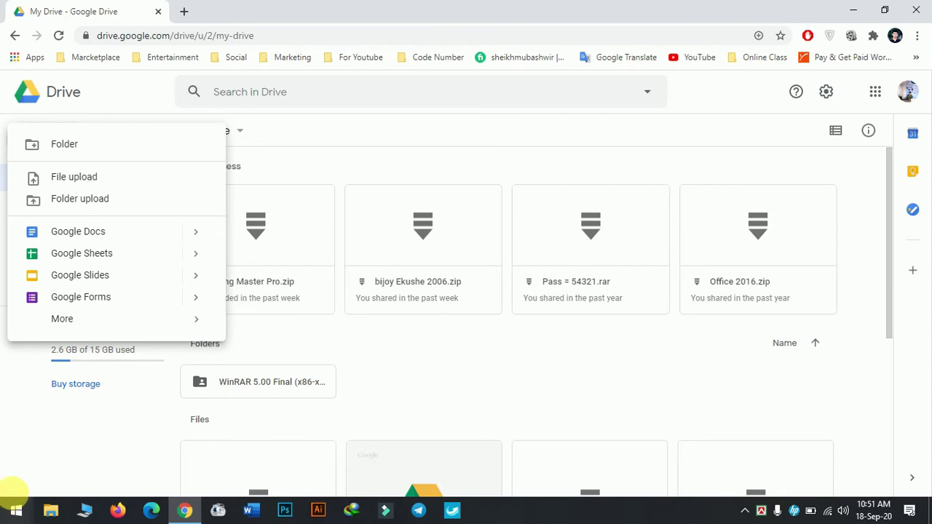
pyautogui.click(2, 448)
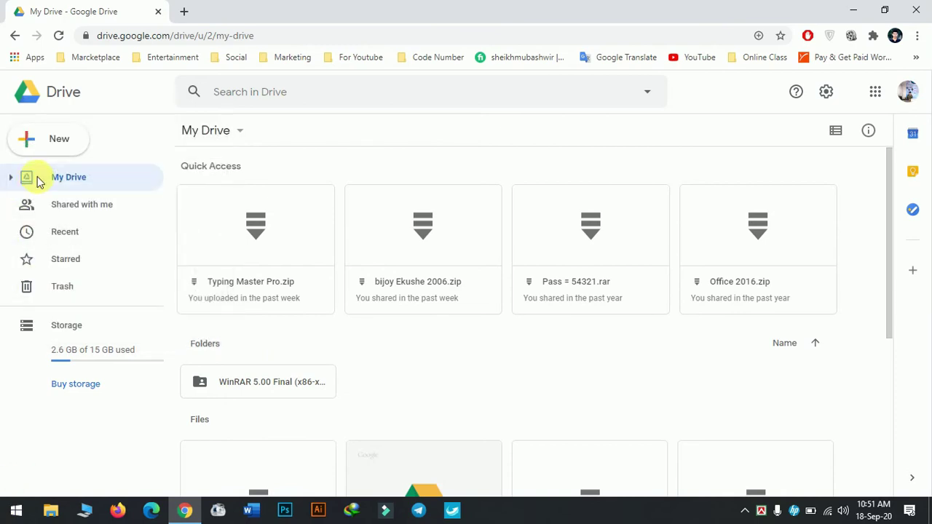
pyautogui.click(58, 139)
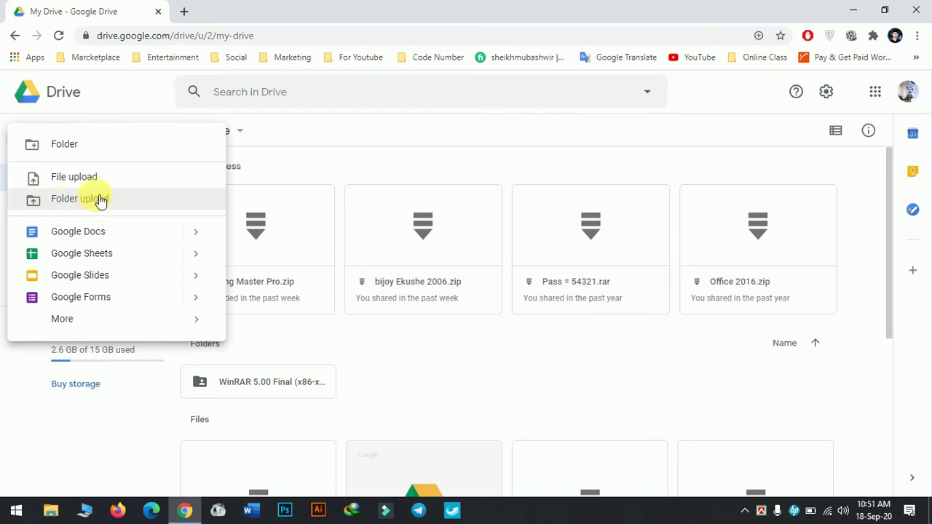
pyautogui.click(82, 179)
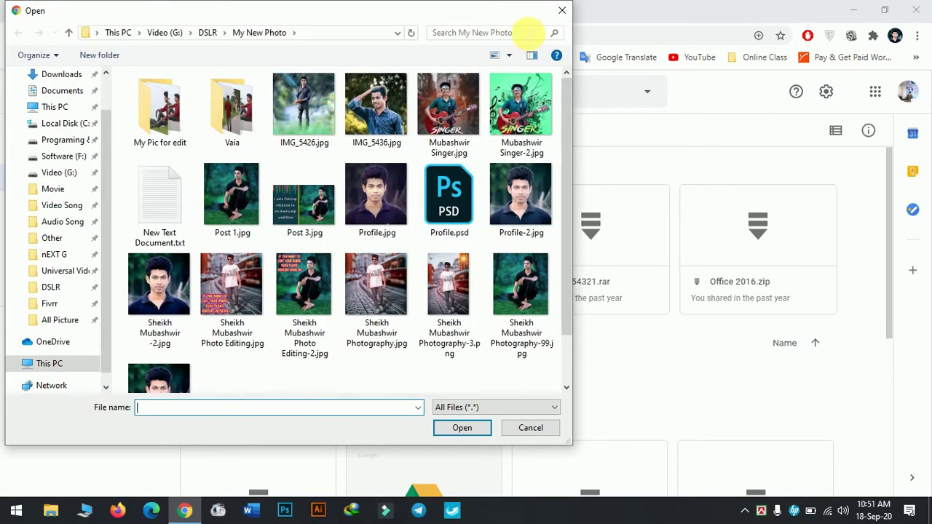
pyautogui.click(562, 10)
# Check the file details of the desktop videos How to Install Microsoft Office In Mobile.mp4 and 20200815_113219.mp4
pyautogui.click(844, 9)
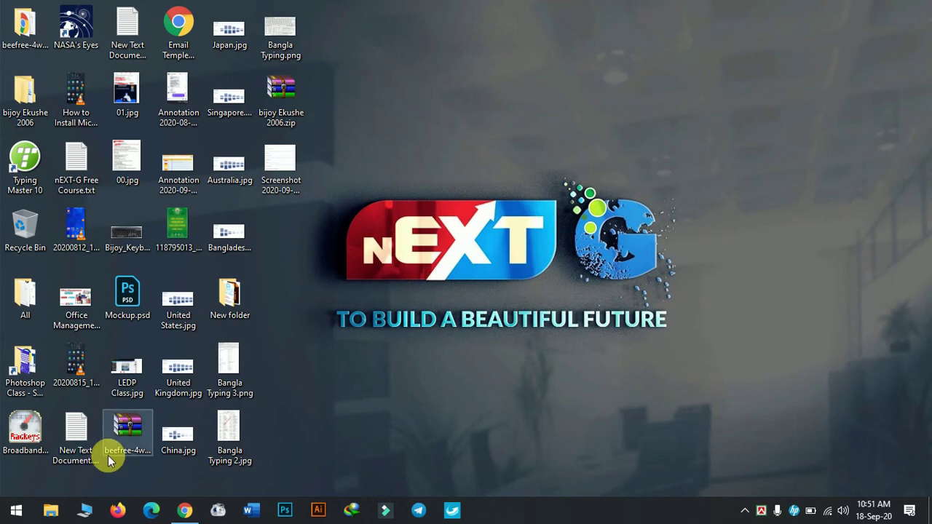
pyautogui.click(90, 95)
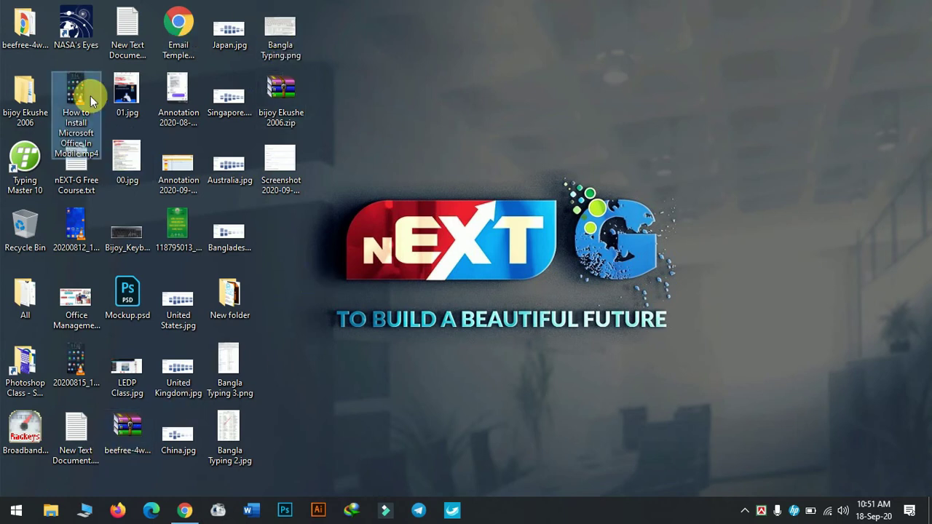
pyautogui.moveTo(80, 147)
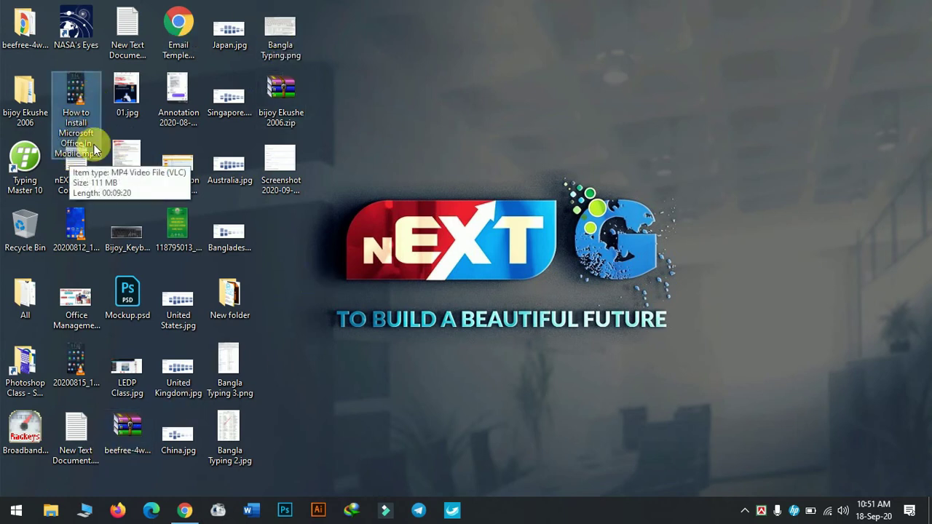
pyautogui.click(76, 350)
pyautogui.moveTo(72, 348)
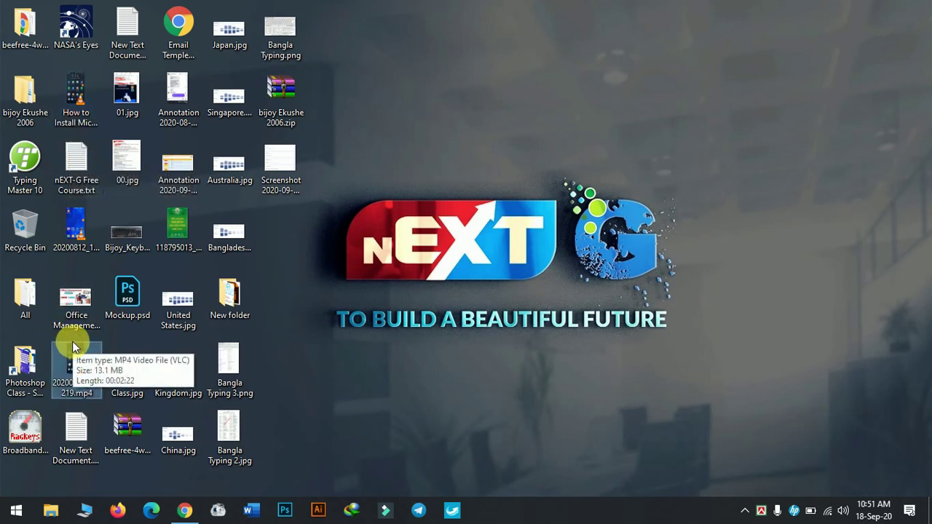
# Play 20200815_113219.mp4 from the desktop in VLC with the volume at 0%, skim through it and close the player
pyautogui.doubleClick(71, 351)
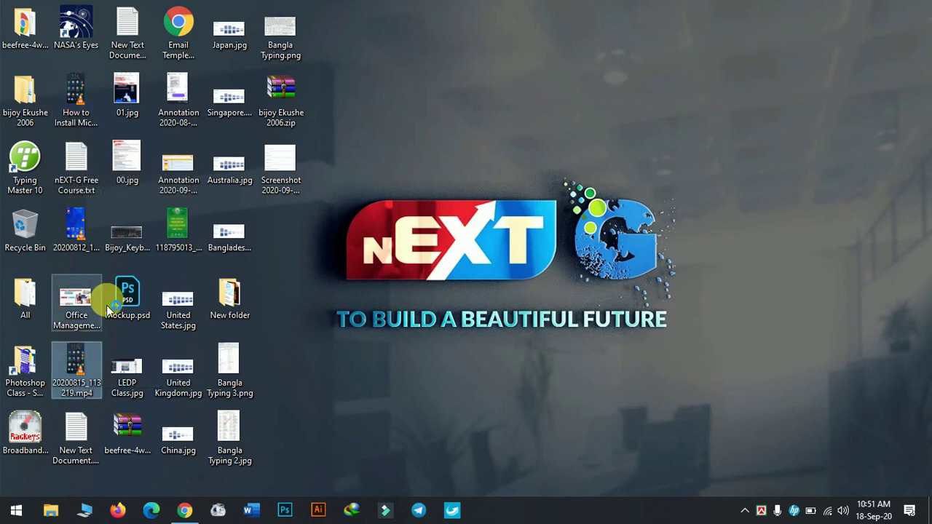
pyautogui.scroll(-11, 450, 276)
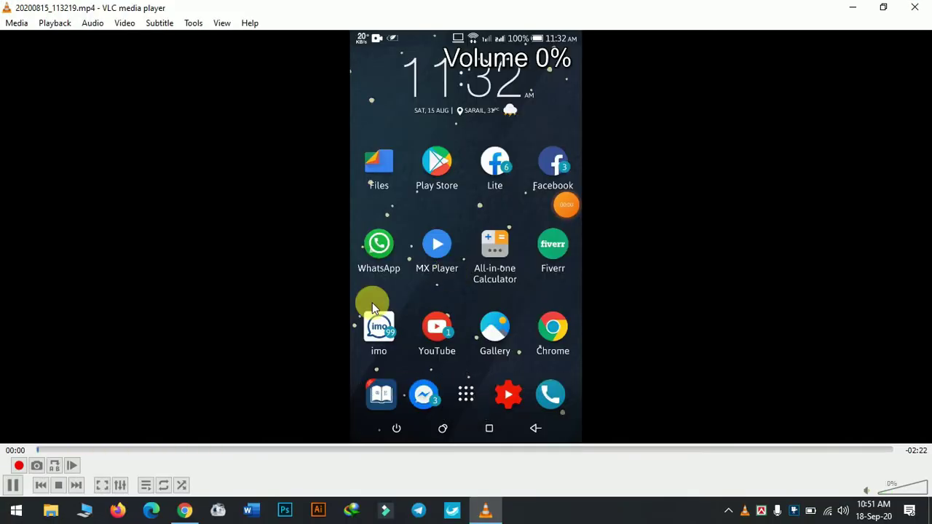
pyautogui.moveTo(81, 453); pyautogui.dragTo(283, 450)
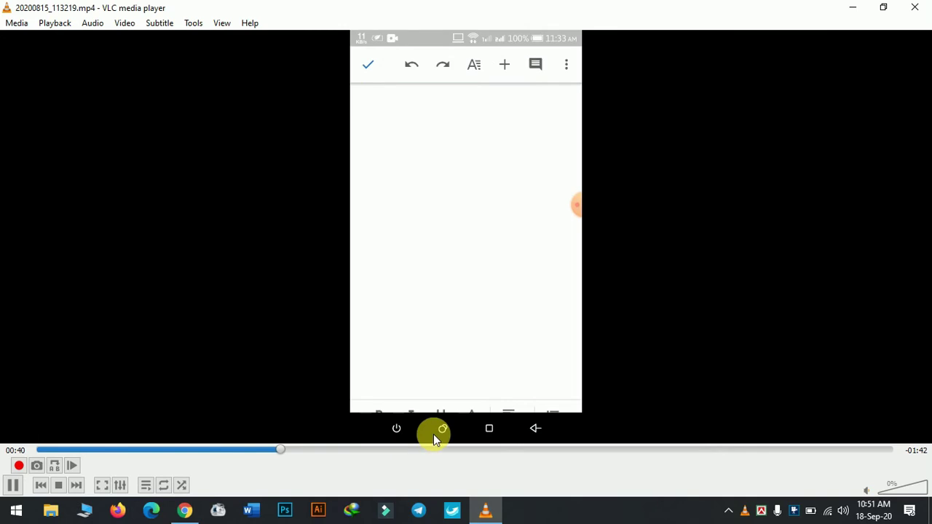
pyautogui.click(459, 452)
pyautogui.click(915, 7)
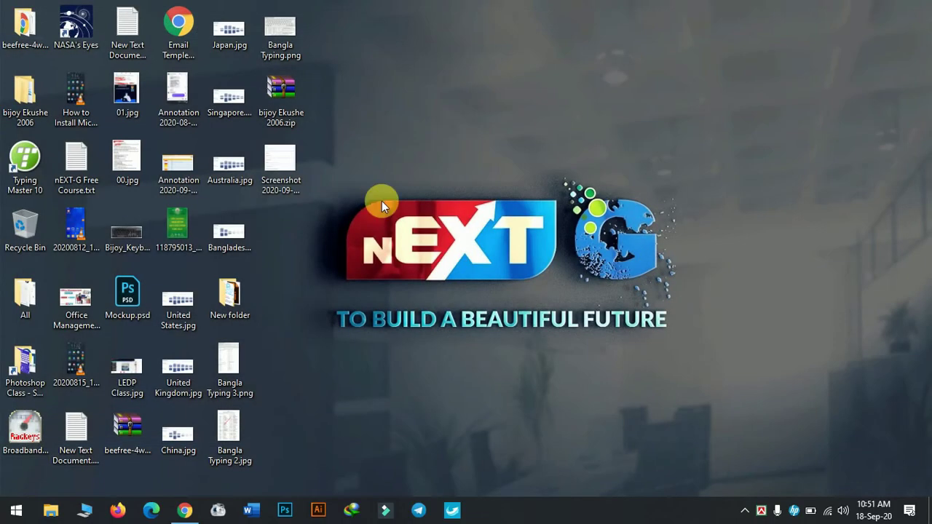
# Check the details of How to Install Microsoft Office In Mobile.mp4 on the desktop, then return to Drive and review its upload options
pyautogui.click(77, 94)
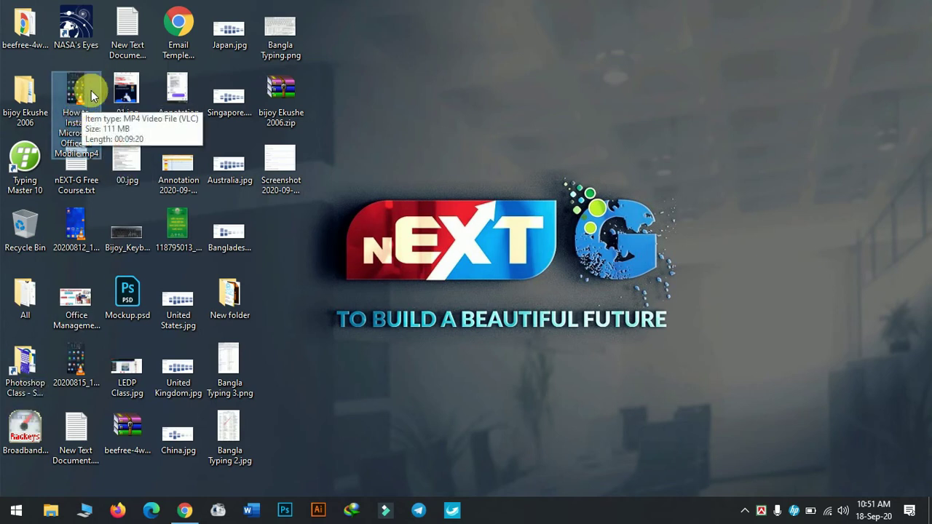
pyautogui.click(184, 511)
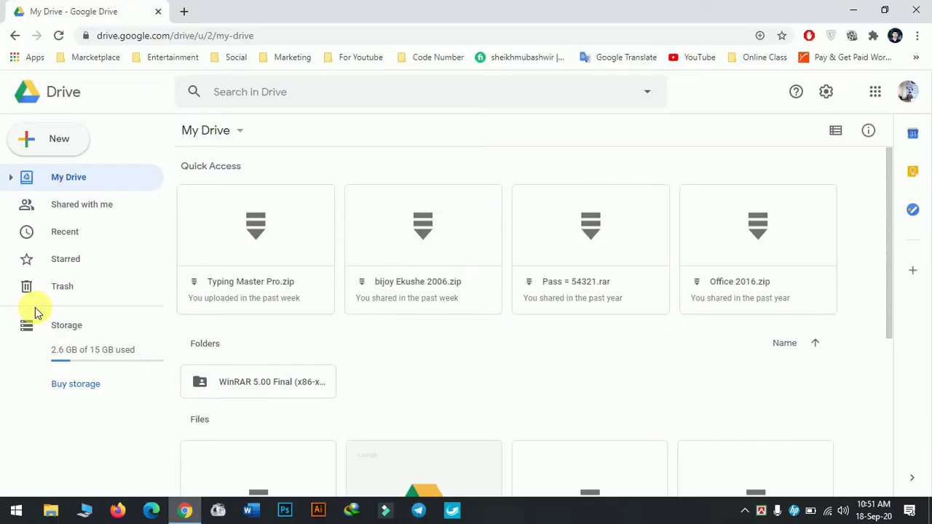
pyautogui.click(51, 142)
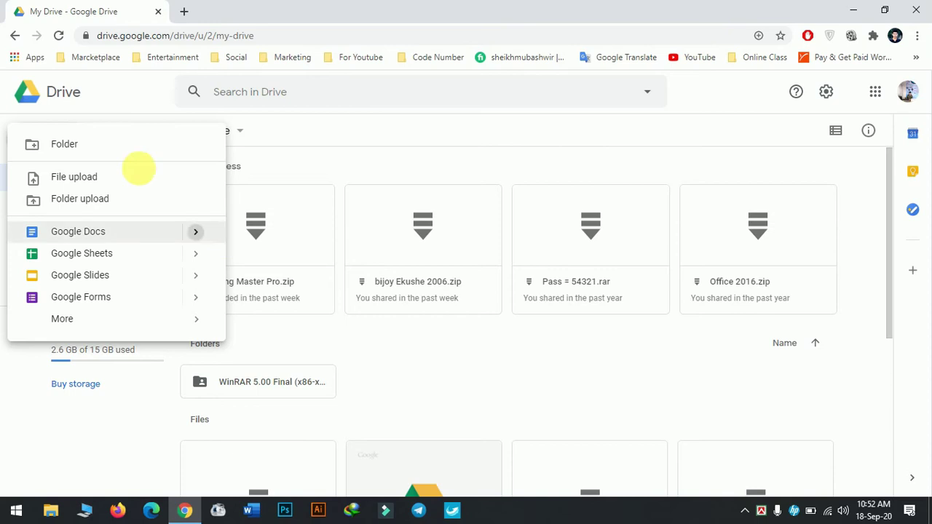
pyautogui.click(614, 412)
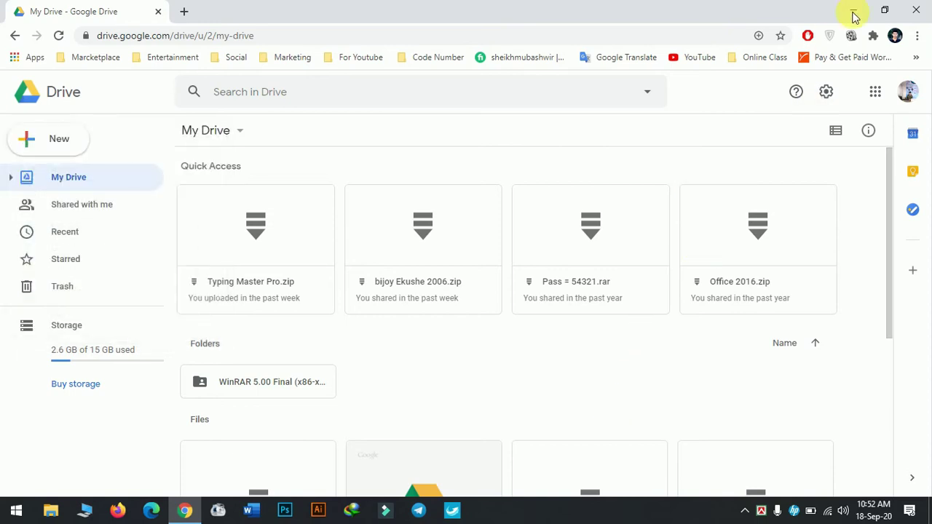
# Upload How to Install Microsoft Office In Mobile.mp4 from the desktop straight into My Drive and check the upload progress
pyautogui.click(856, 8)
pyautogui.moveTo(70, 93); pyautogui.dragTo(390, 222)
pyautogui.moveTo(322, 349); pyautogui.dragTo(188, 519)
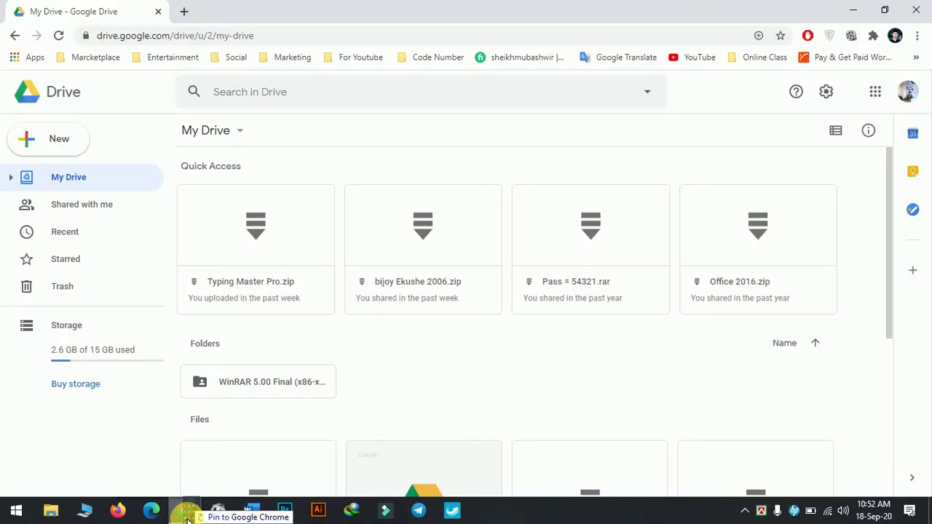
pyautogui.moveTo(188, 519); pyautogui.dragTo(737, 381)
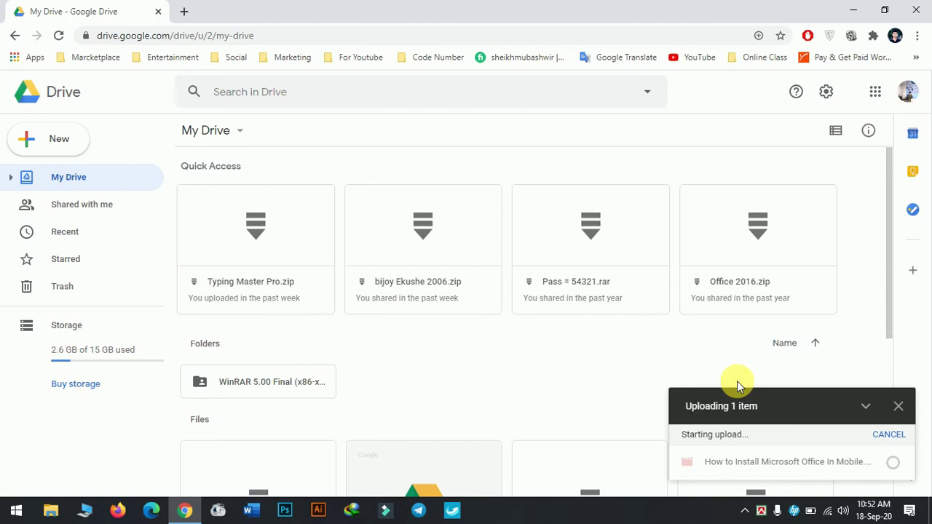
pyautogui.moveTo(892, 462)
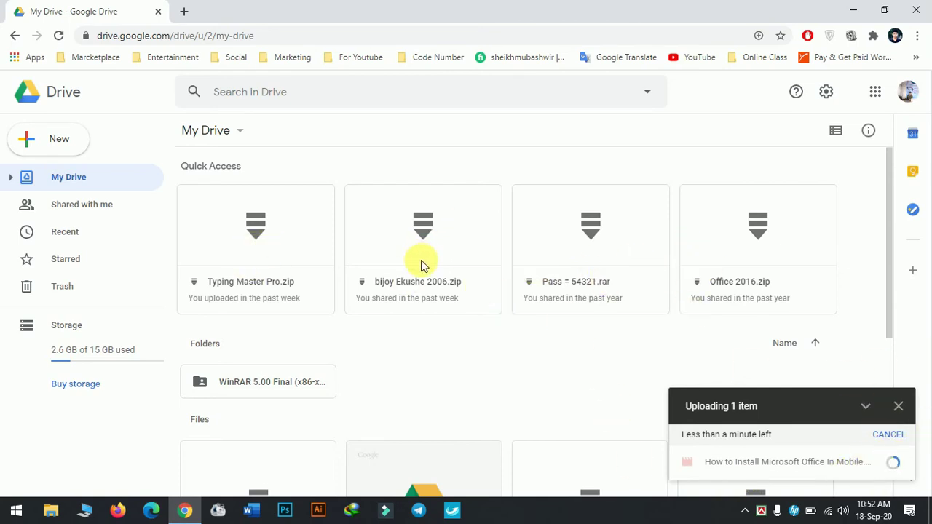
# Look through the files in My Drive and review the actions available for Typing Master Pro.zip, including its Open with options
pyautogui.scroll(-4, 422, 266)
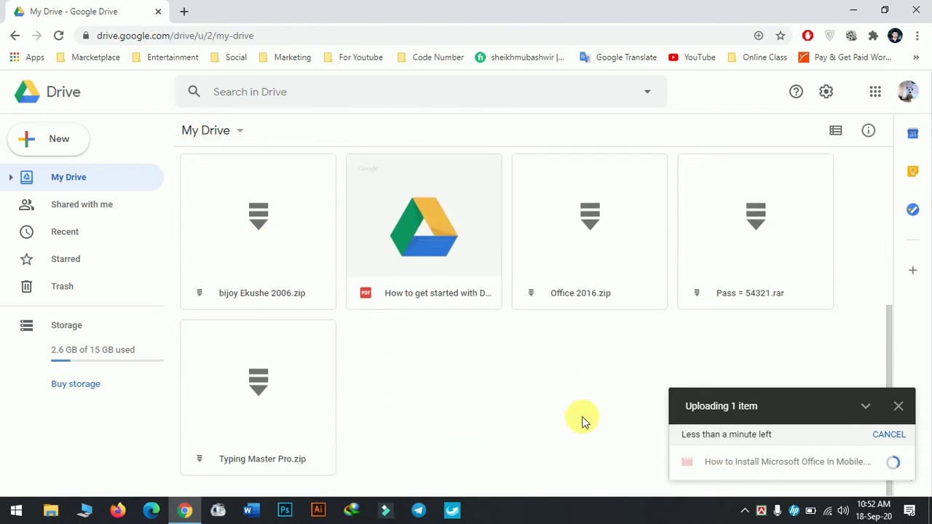
pyautogui.scroll(3, 416, 386)
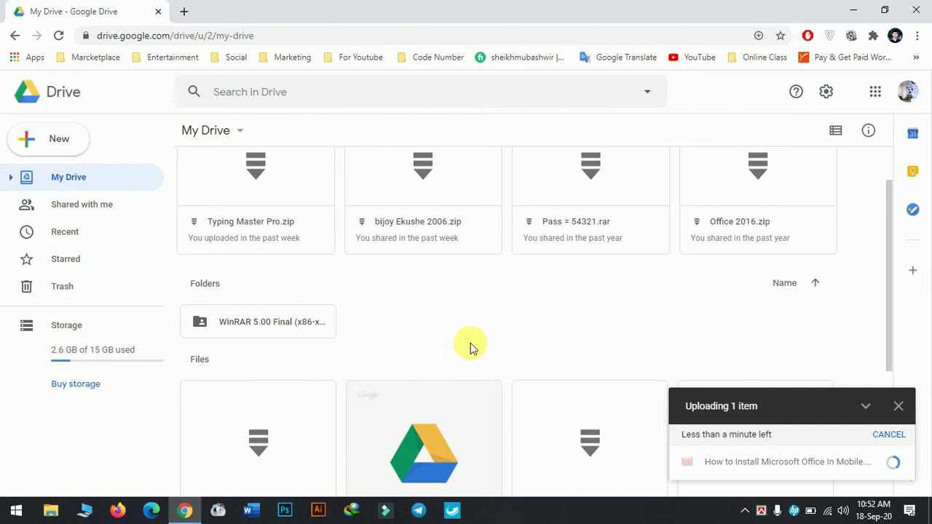
pyautogui.scroll(-3, 523, 333)
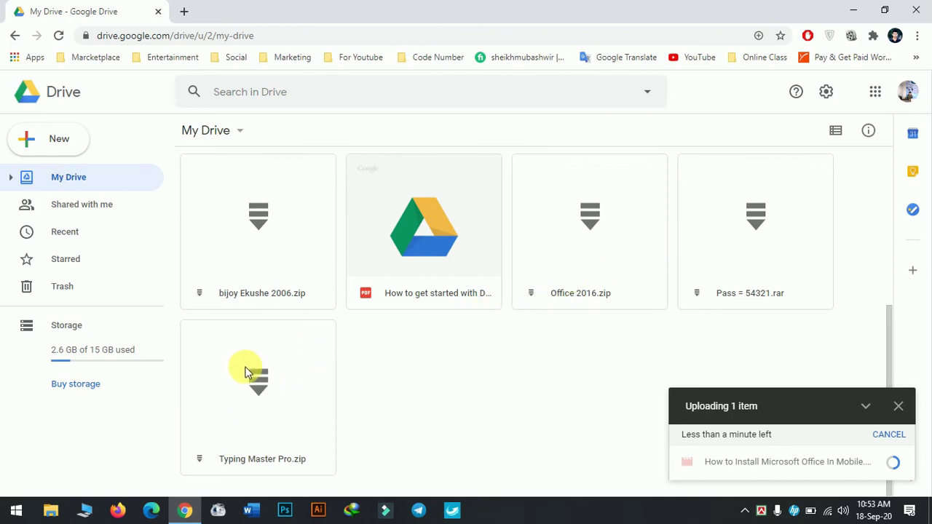
pyautogui.click(270, 389)
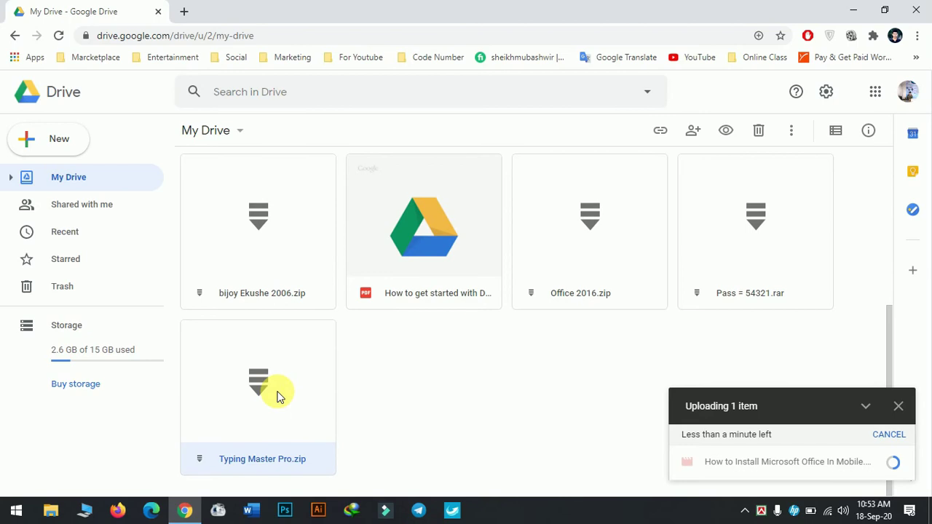
pyautogui.rightClick(268, 377)
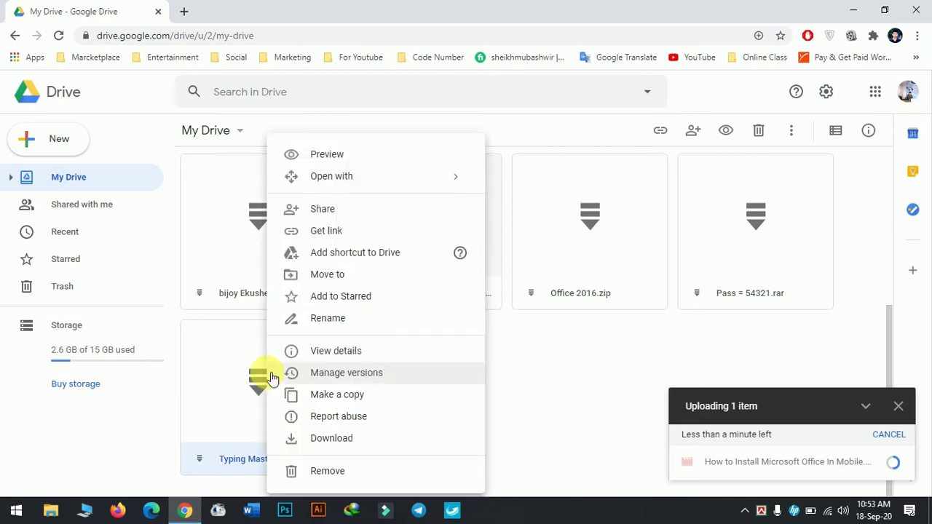
pyautogui.click(265, 359)
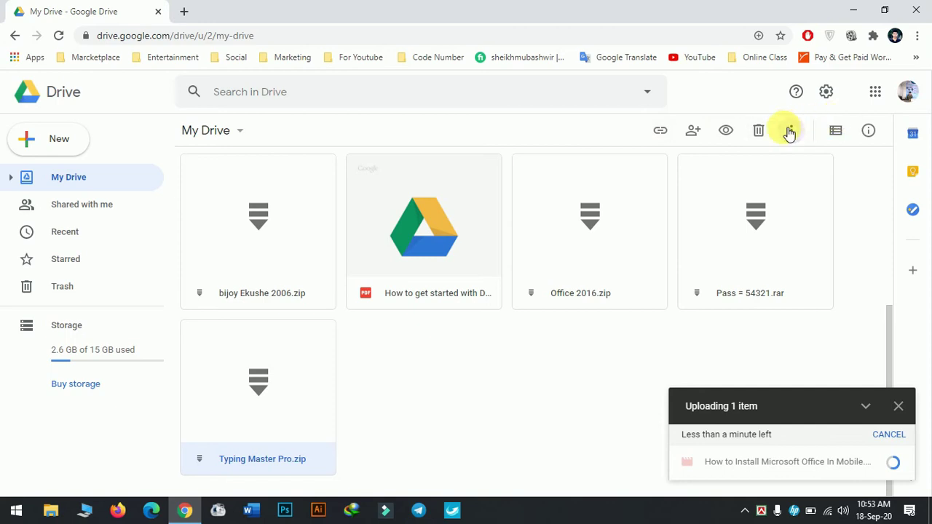
pyautogui.click(792, 132)
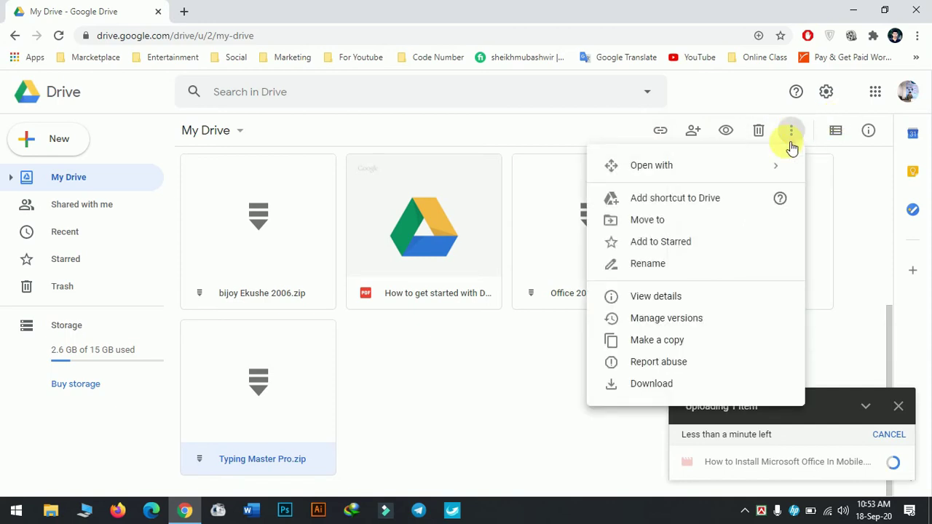
pyautogui.click(795, 131)
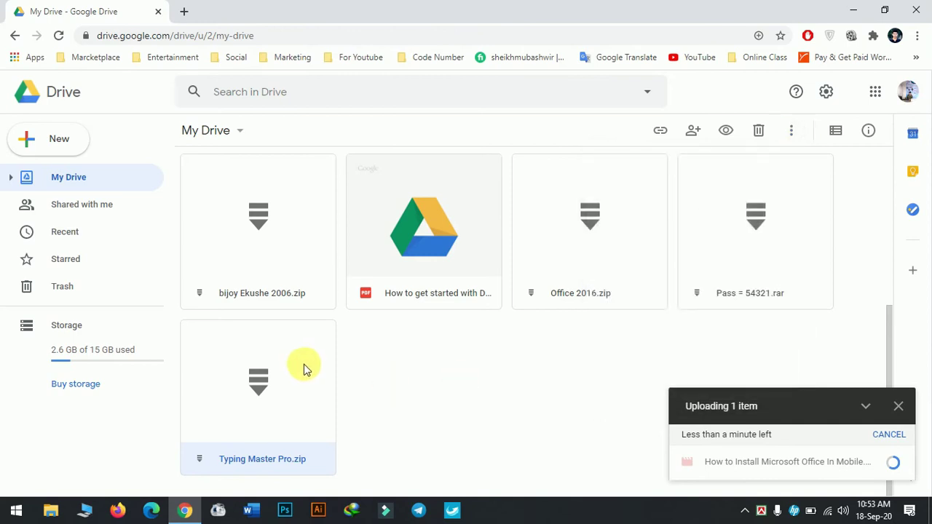
pyautogui.rightClick(283, 387)
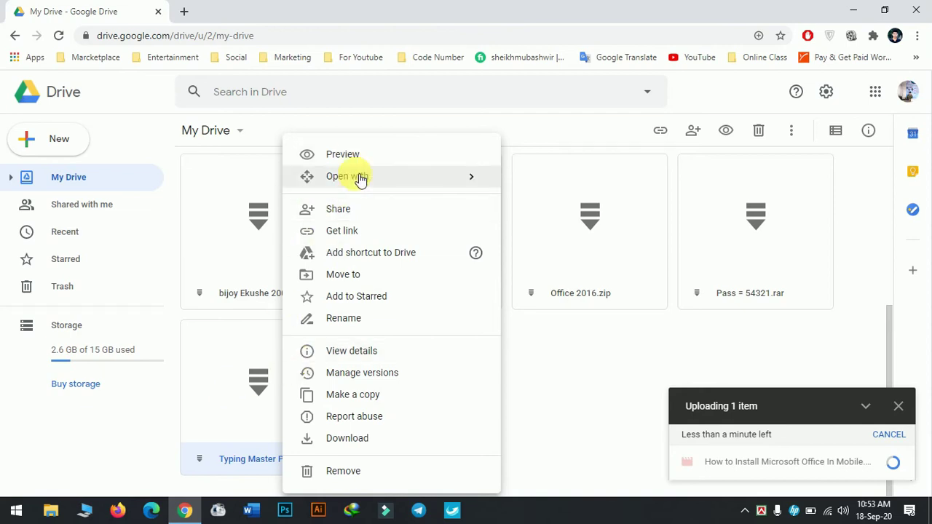
pyautogui.moveTo(364, 178)
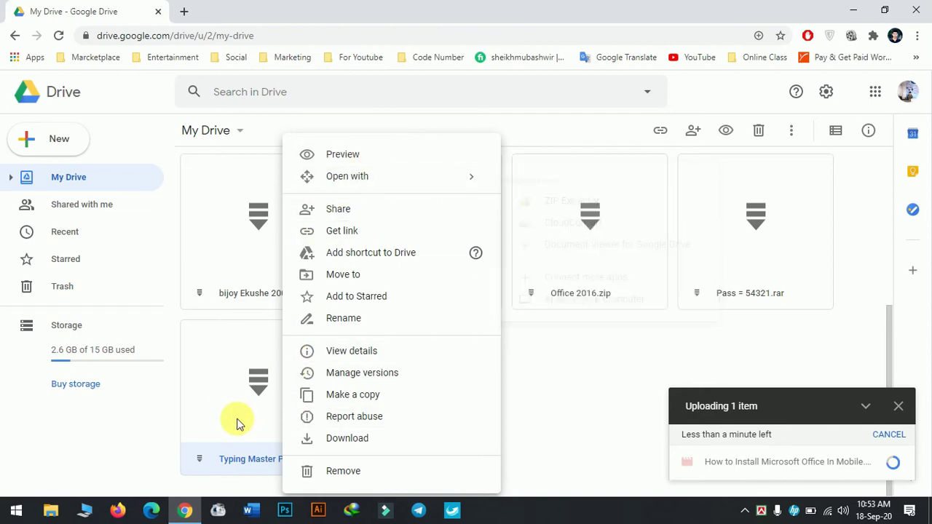
pyautogui.moveTo(472, 182)
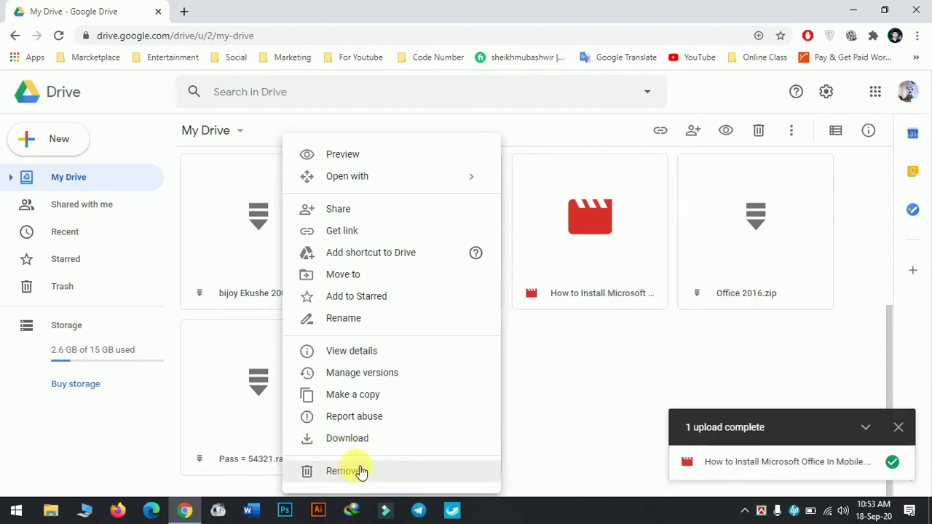
pyautogui.click(568, 389)
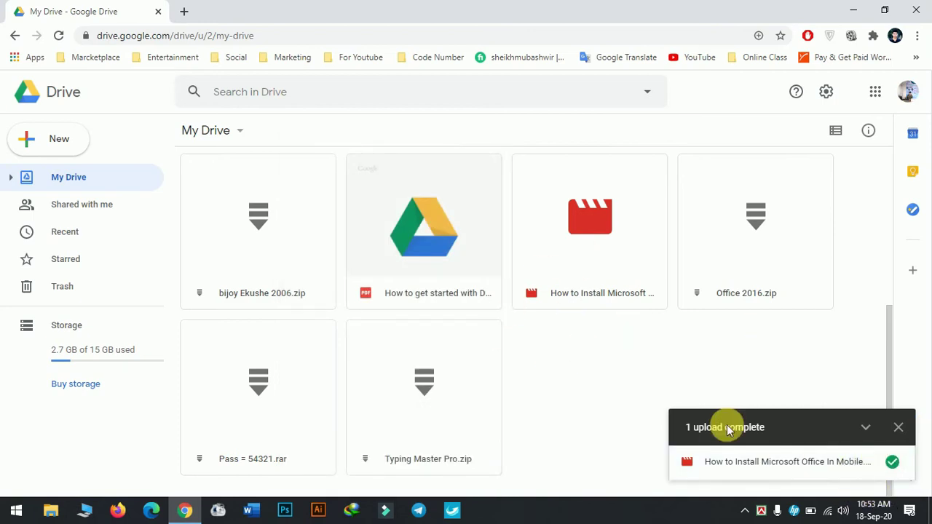
# Preview the uploaded video How to Install Microsoft Office In Mobile.mp4 and highlight the message shown in the preview
pyautogui.click(573, 213)
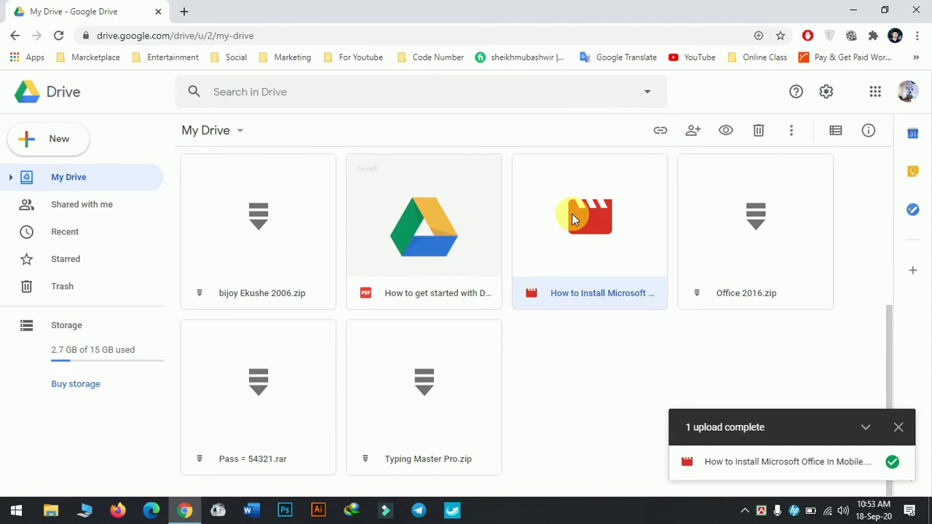
pyautogui.rightClick(582, 210)
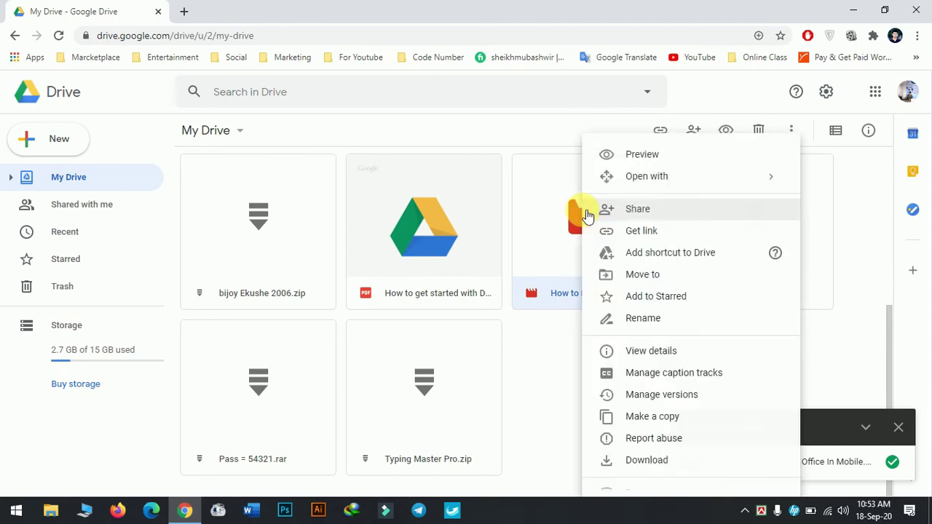
pyautogui.click(651, 161)
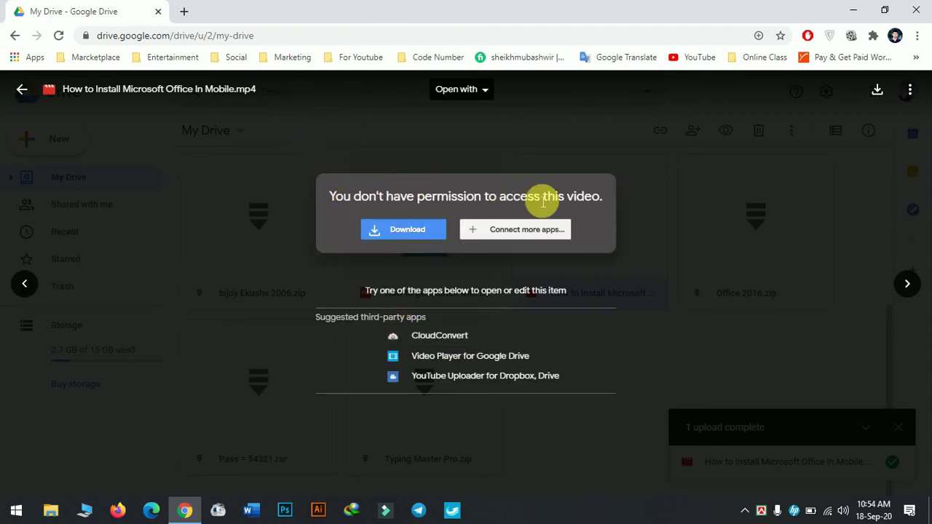
pyautogui.moveTo(536, 200); pyautogui.dragTo(603, 199)
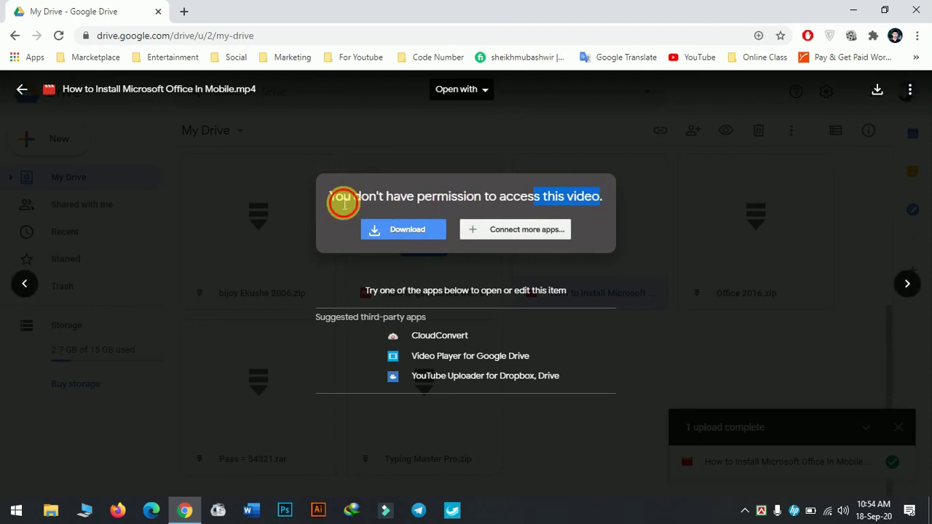
pyautogui.moveTo(343, 203); pyautogui.dragTo(617, 193)
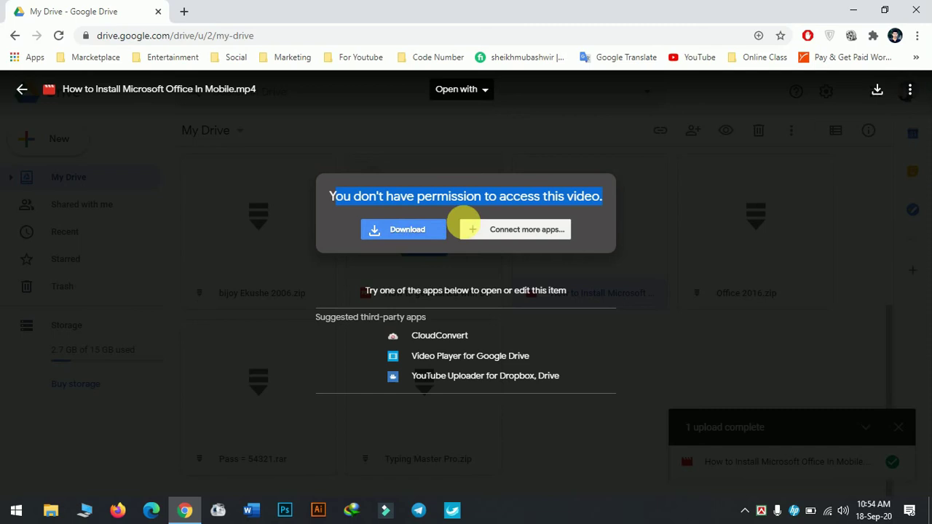
# Try downloading How to Install Microsoft Office In Mobile.mp4 from its preview despite the virus-scan notice, cancel the download and return to My Drive
pyautogui.click(887, 92)
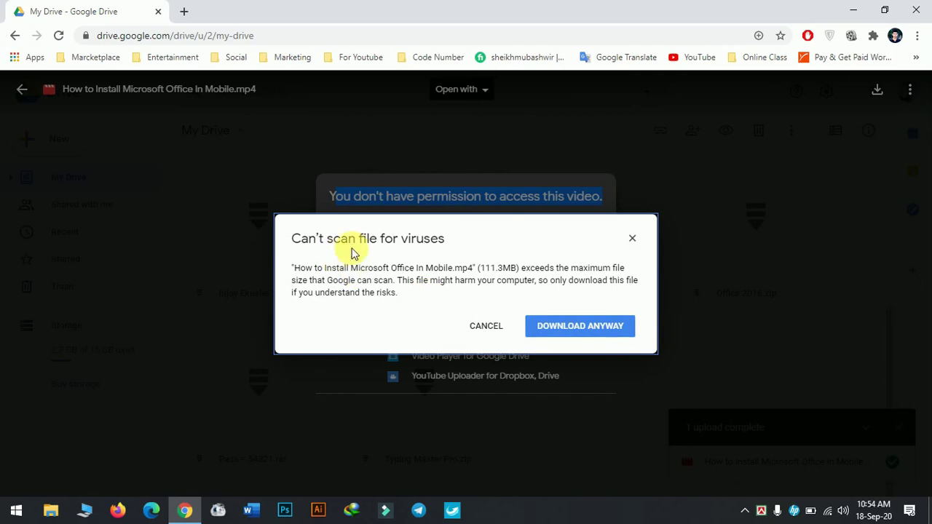
pyautogui.moveTo(425, 268); pyautogui.dragTo(581, 273)
pyautogui.click(583, 277)
pyautogui.click(597, 329)
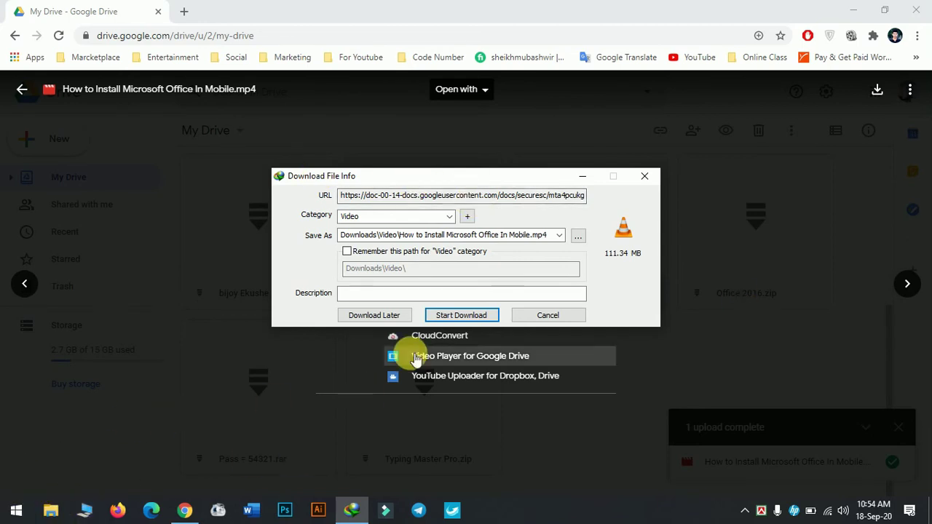
pyautogui.click(554, 315)
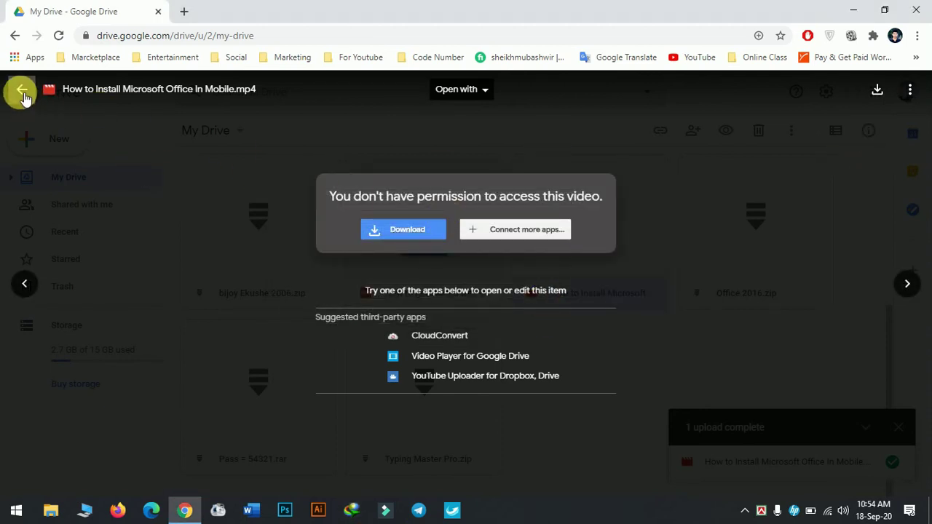
pyautogui.click(22, 91)
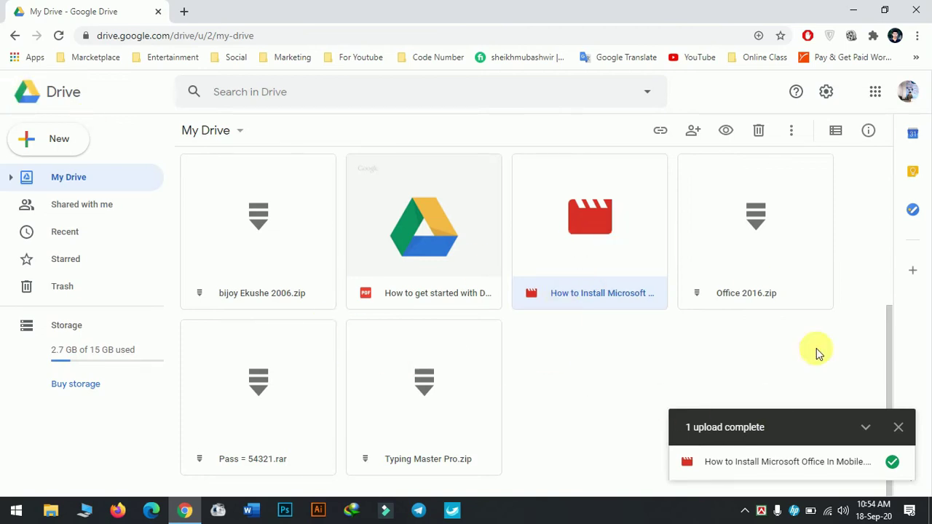
# Dismiss the upload notice and review the actions available for the uploaded Microsoft Office video and for an empty area of My Drive
pyautogui.click(900, 427)
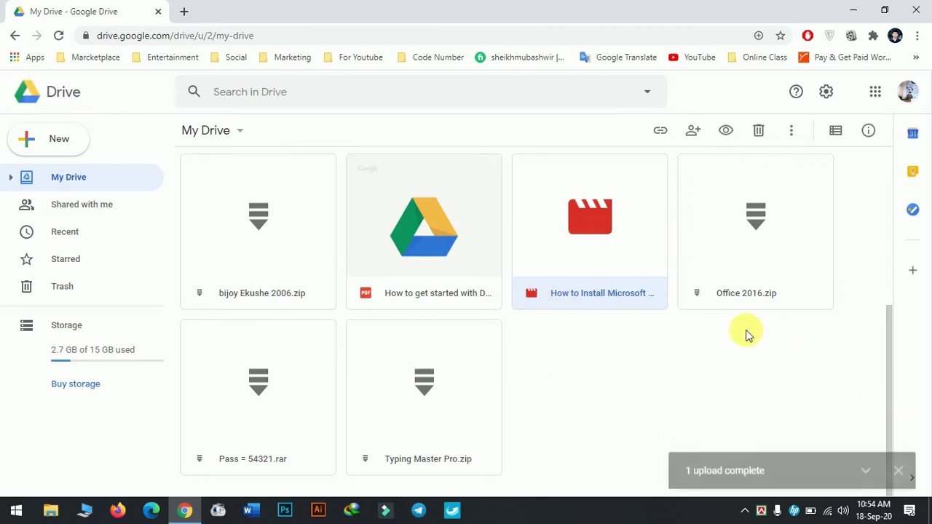
pyautogui.rightClick(590, 230)
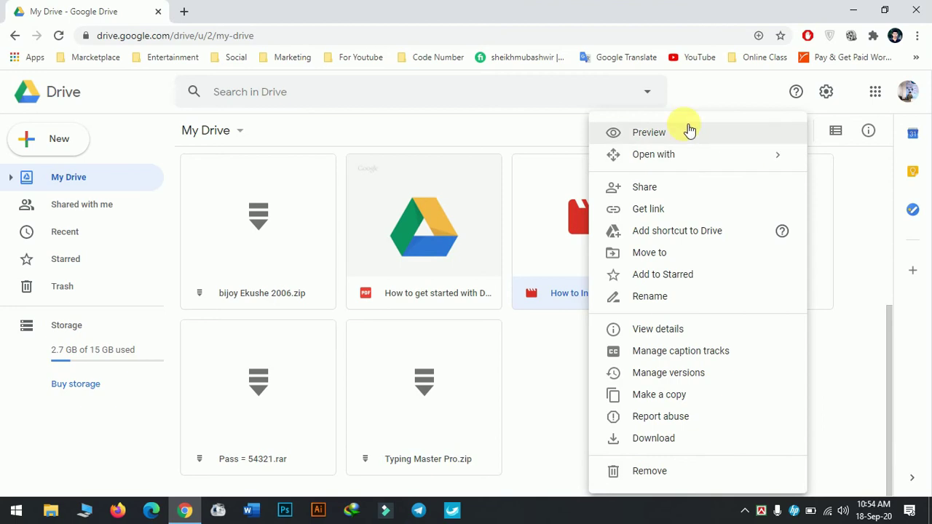
pyautogui.moveTo(704, 152)
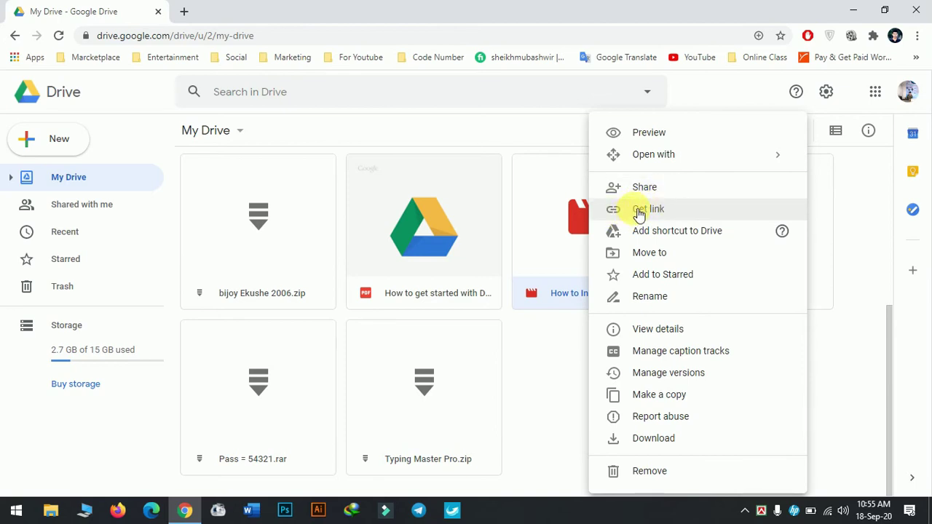
pyautogui.rightClick(567, 272)
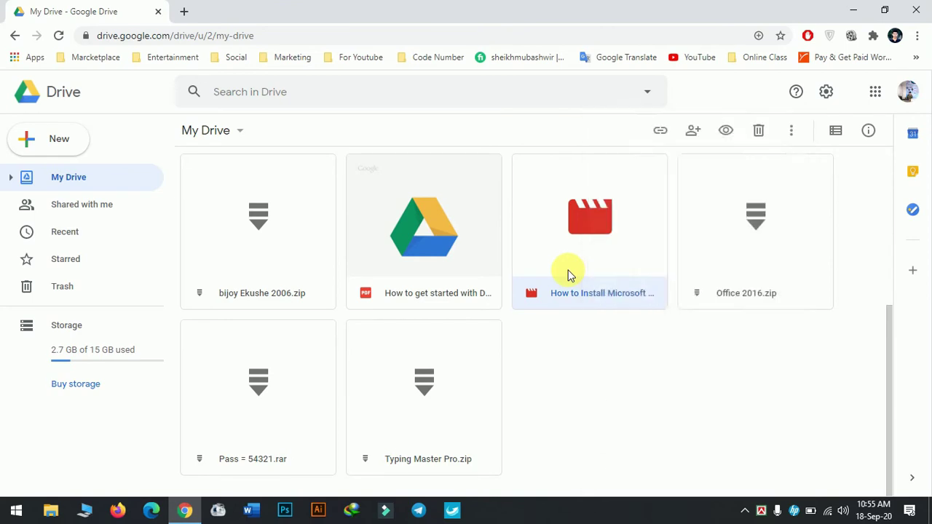
pyautogui.click(520, 387)
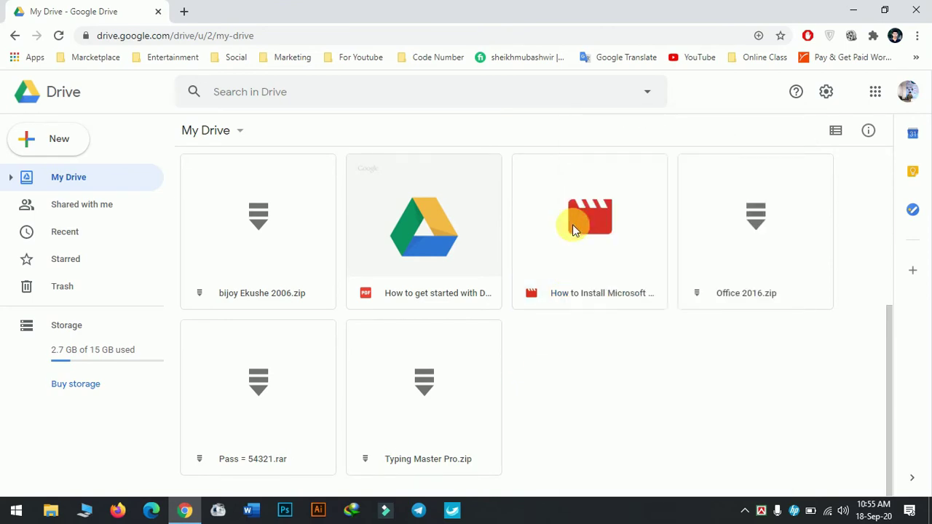
pyautogui.click(574, 230)
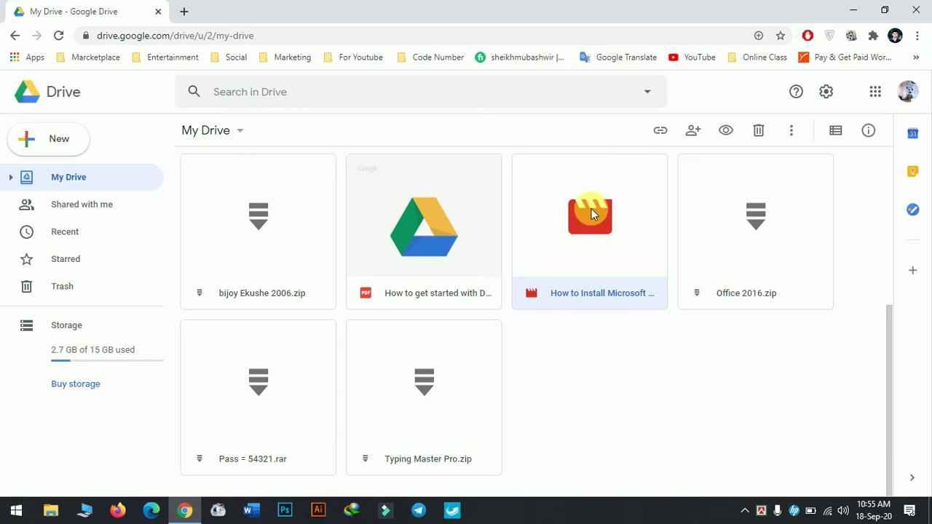
pyautogui.rightClick(586, 217)
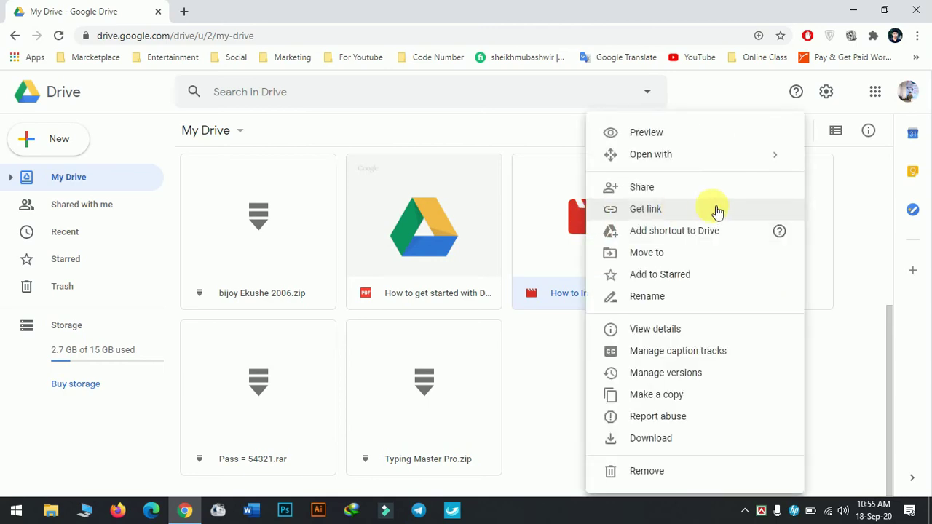
pyautogui.click(825, 349)
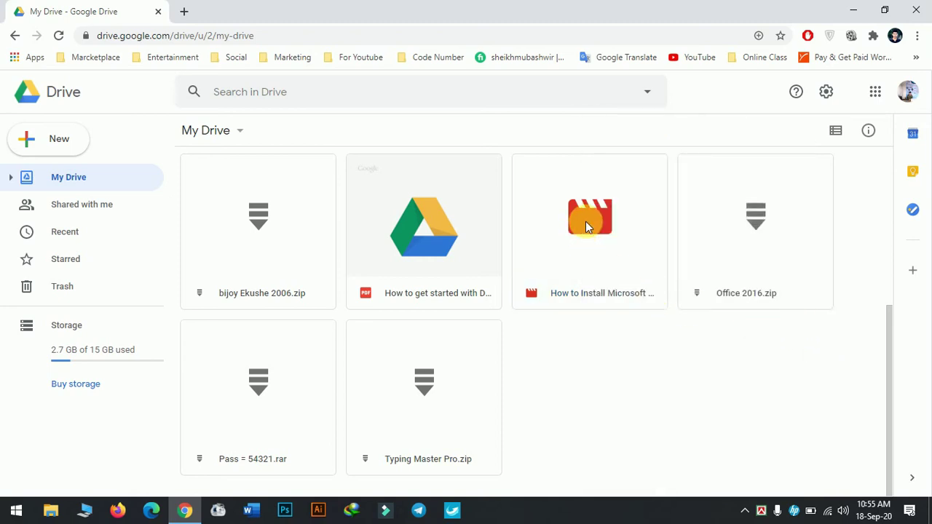
pyautogui.click(586, 222)
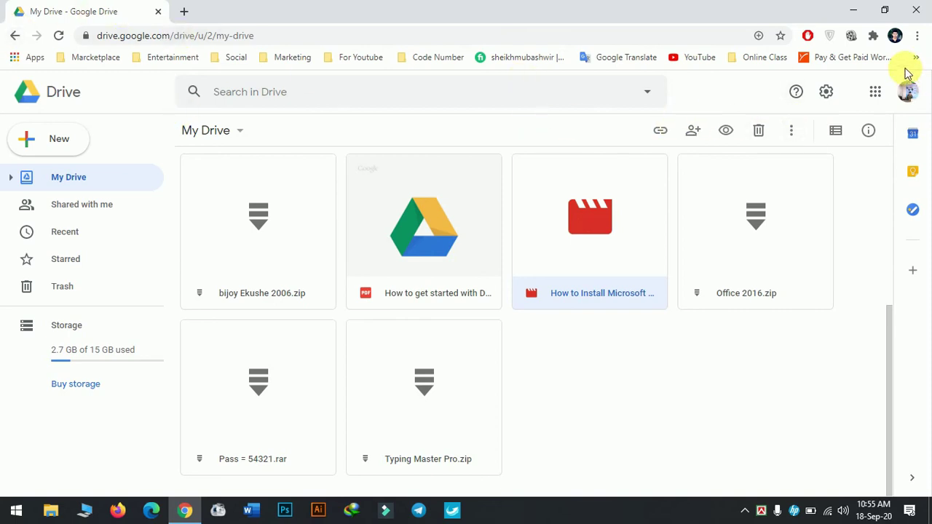
pyautogui.rightClick(658, 436)
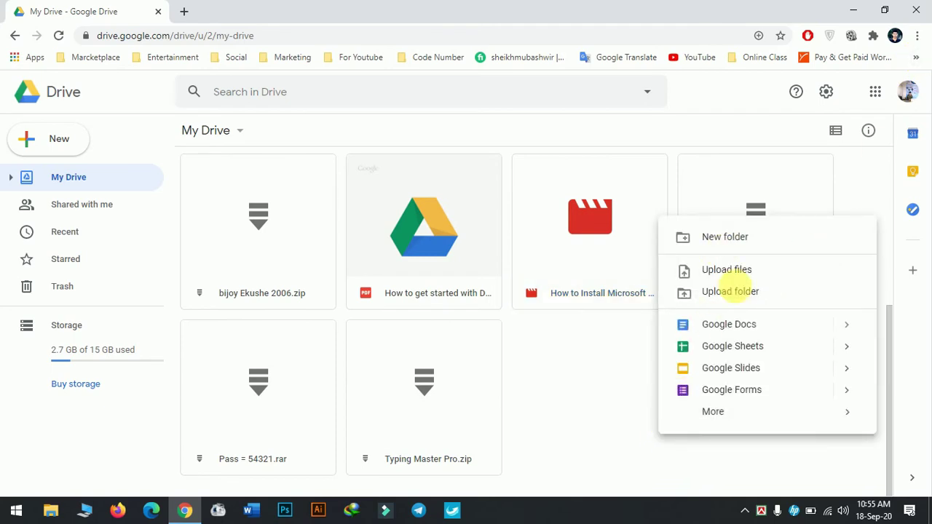
pyautogui.click(597, 433)
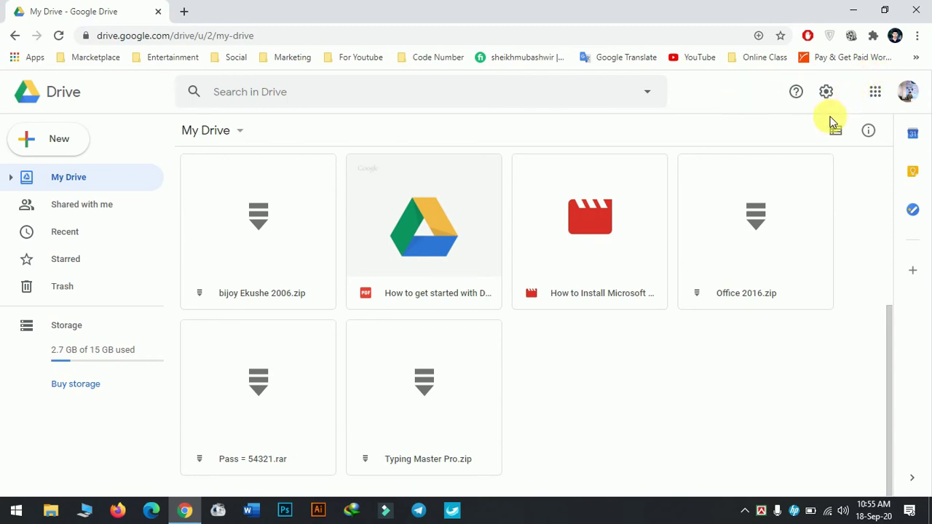
# Open a new browser tab, return to the My Drive tab and close the Internet Download Manager warning
pyautogui.click(186, 10)
pyautogui.rightClick(306, 156)
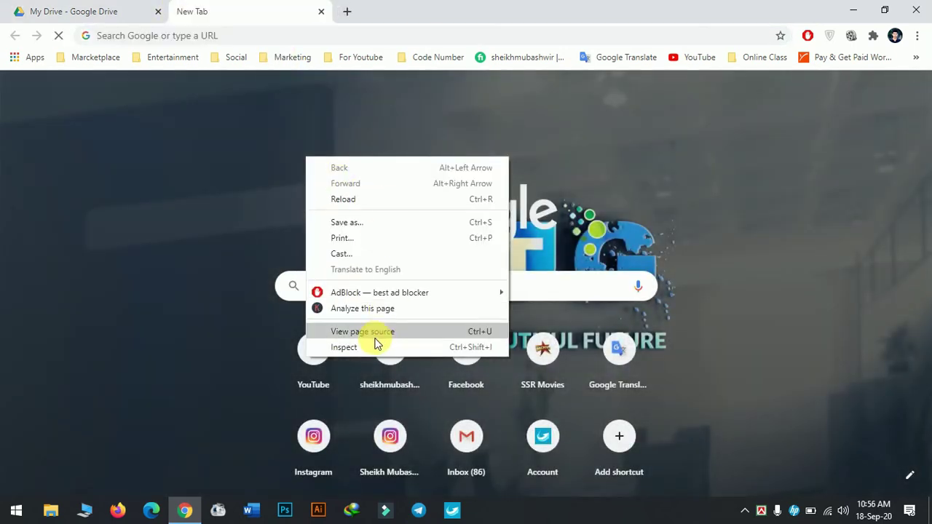
pyautogui.click(75, 9)
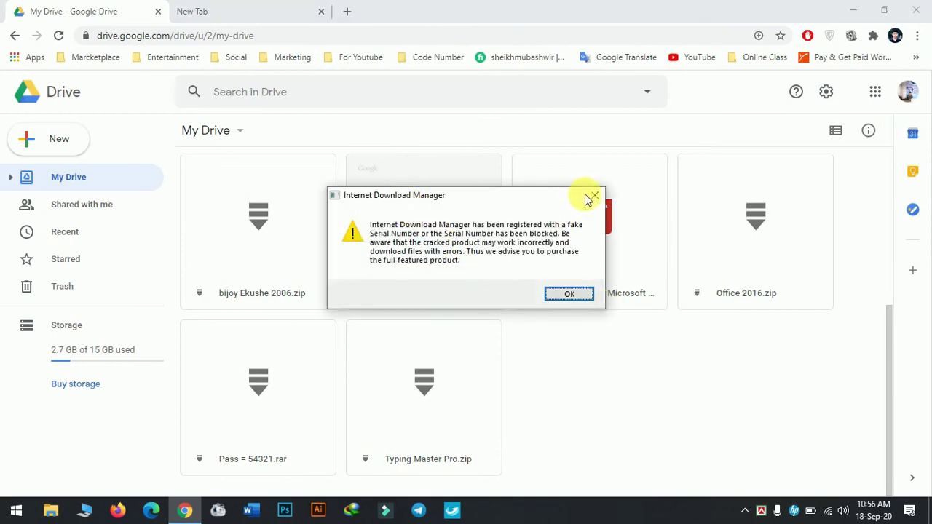
pyautogui.click(594, 196)
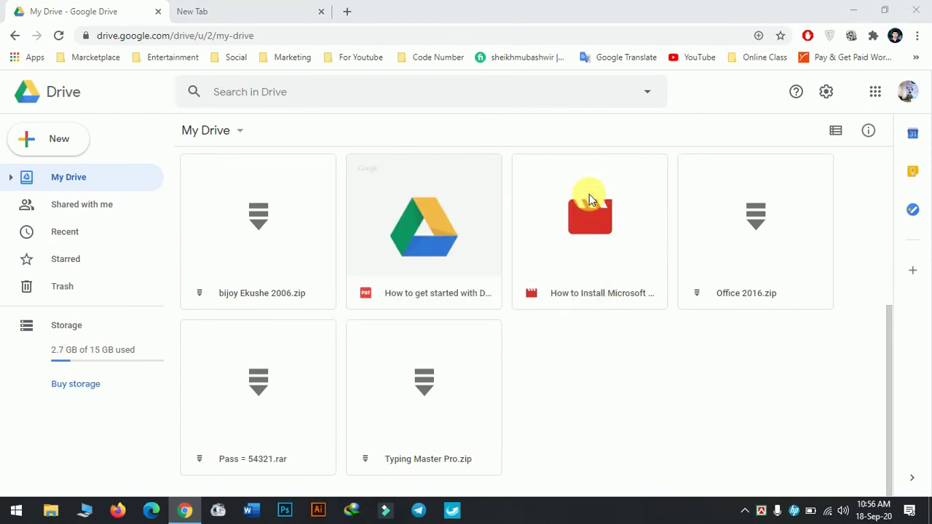
# Emulate a mobile device with the browser's developer tools, reload My Drive in its mobile version and decline the Drive app offer
pyautogui.click(583, 169)
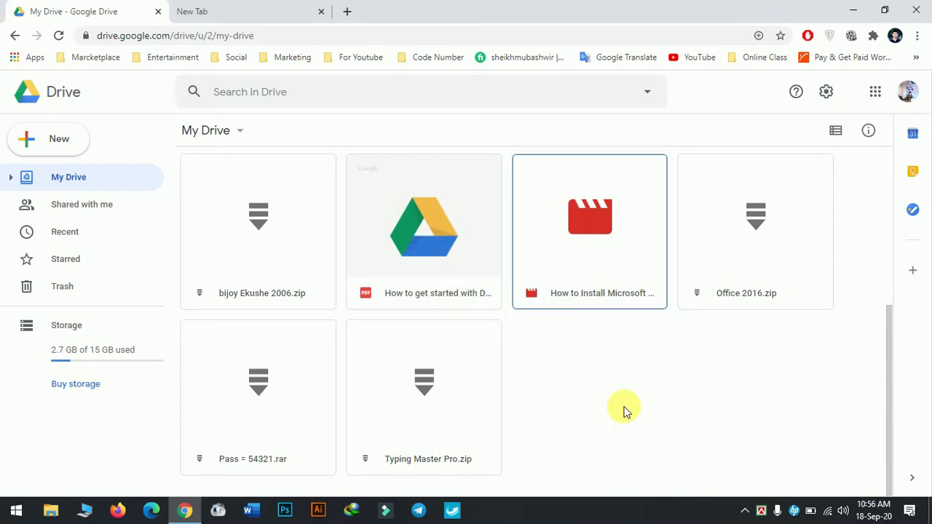
pyautogui.hotkey('ctrl', 'shift', 'i')
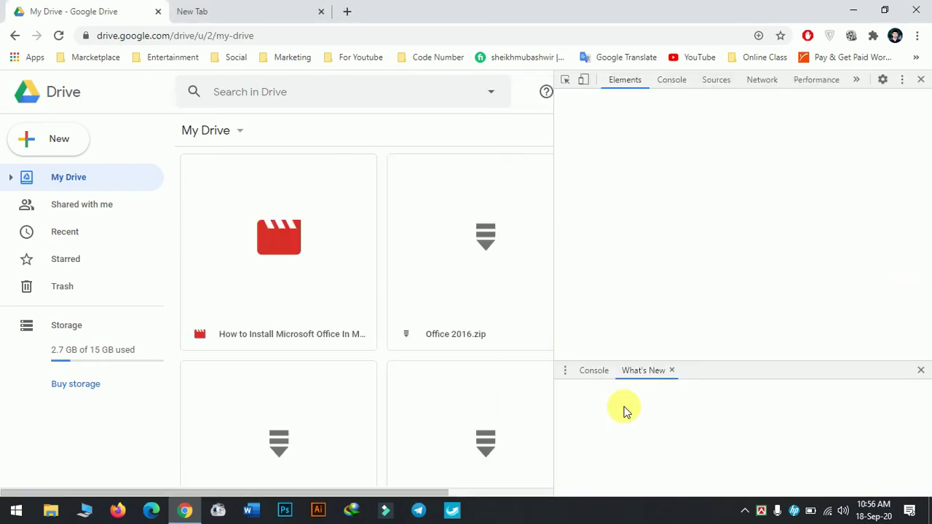
pyautogui.click(583, 81)
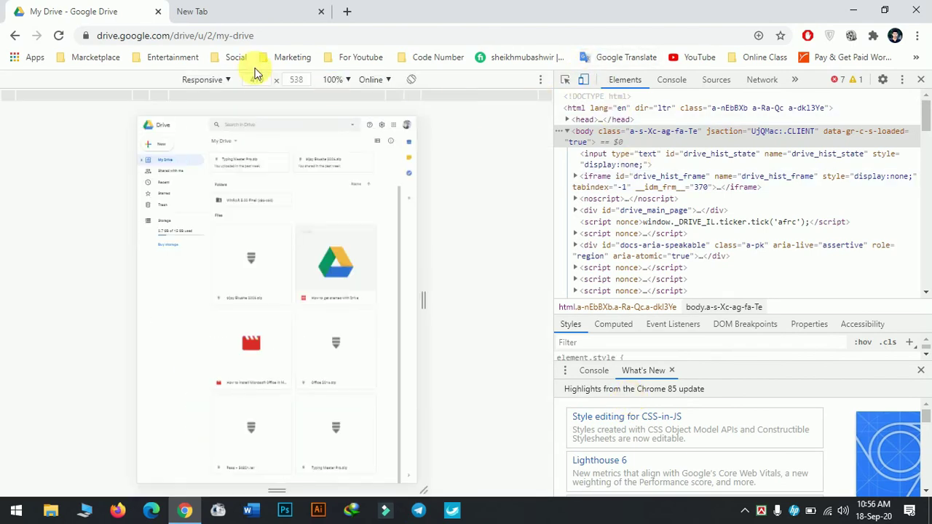
pyautogui.click(330, 34)
pyautogui.press('Return')
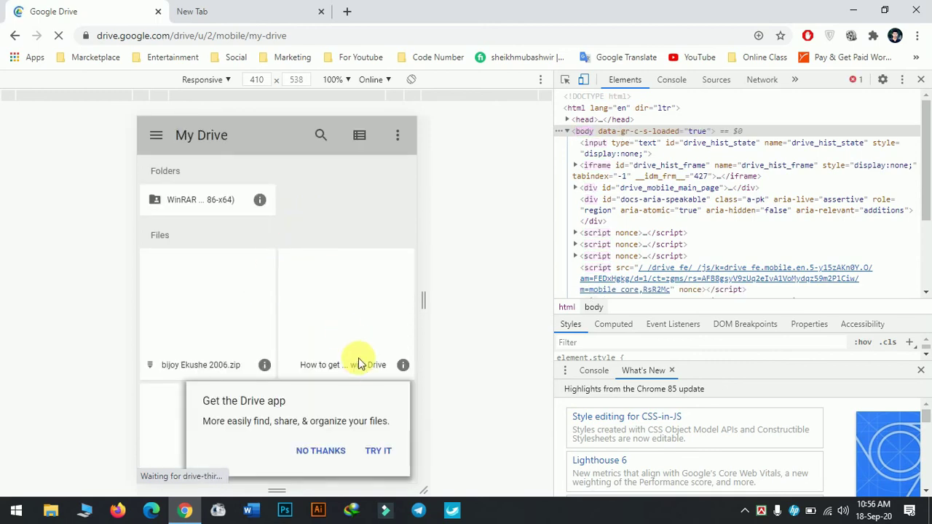
pyautogui.click(322, 450)
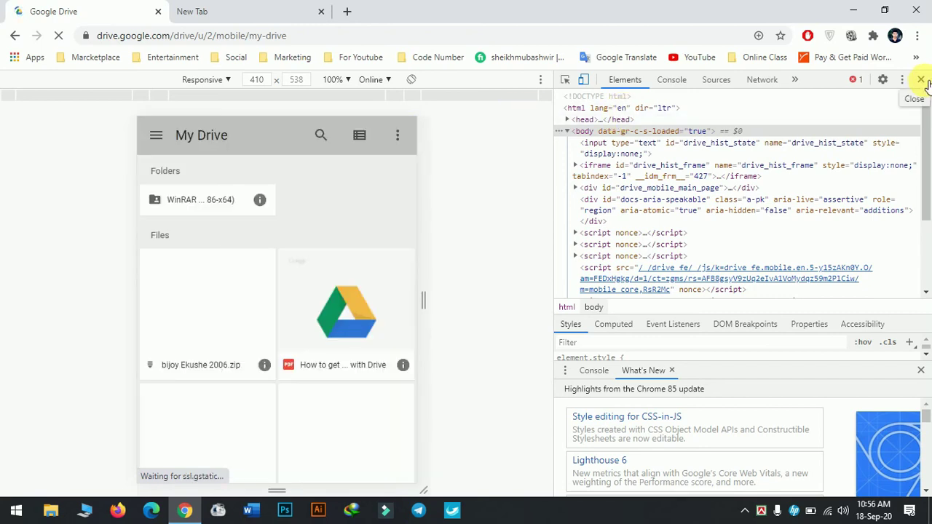
# Close and reopen the developer tools, and view the navigation options of the mobile My Drive page
pyautogui.click(921, 81)
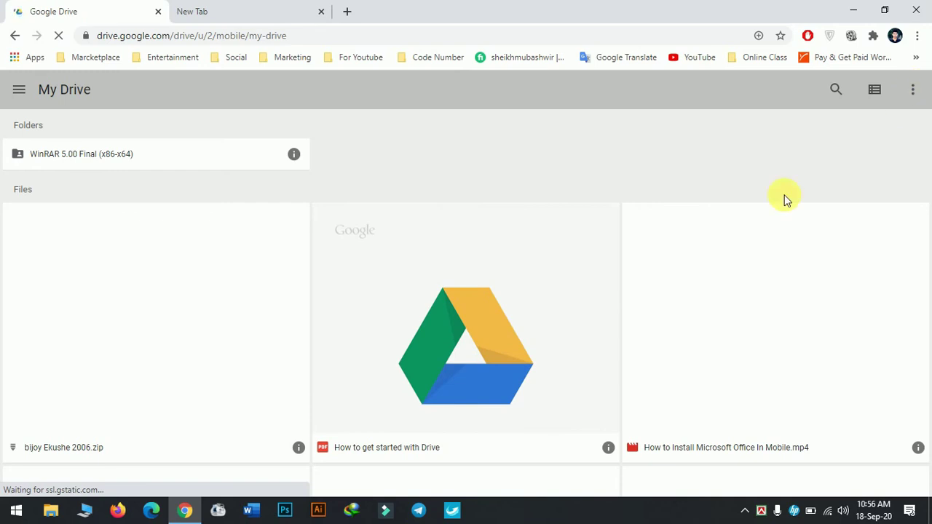
pyautogui.hotkey('ctrl', 'shift', 'i')
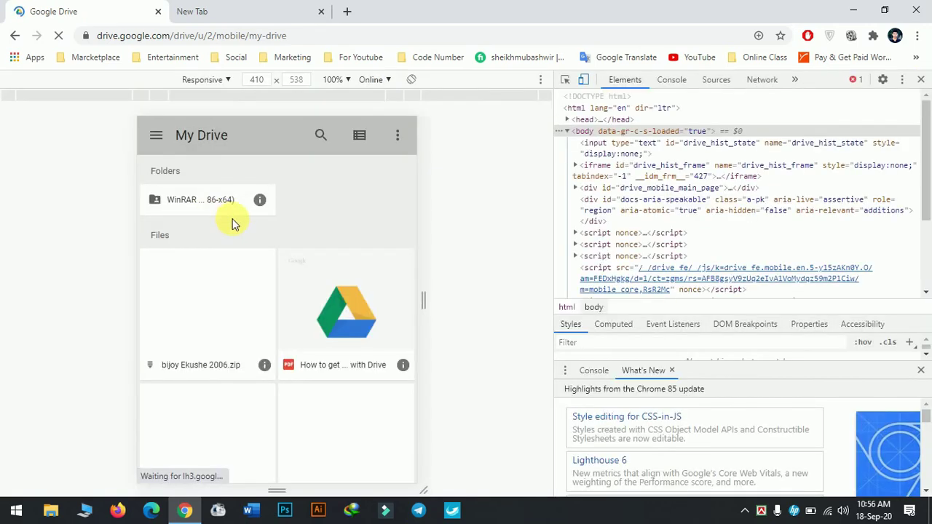
pyautogui.click(156, 134)
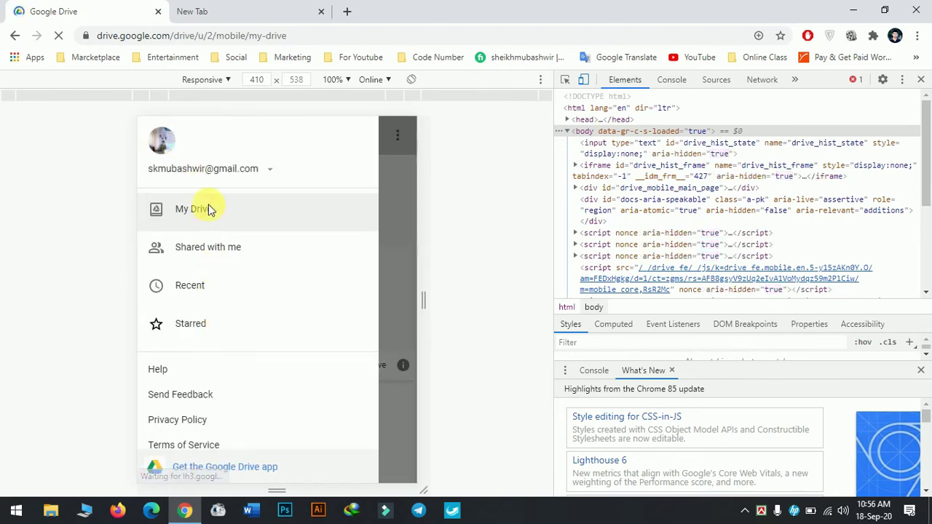
pyautogui.click(408, 180)
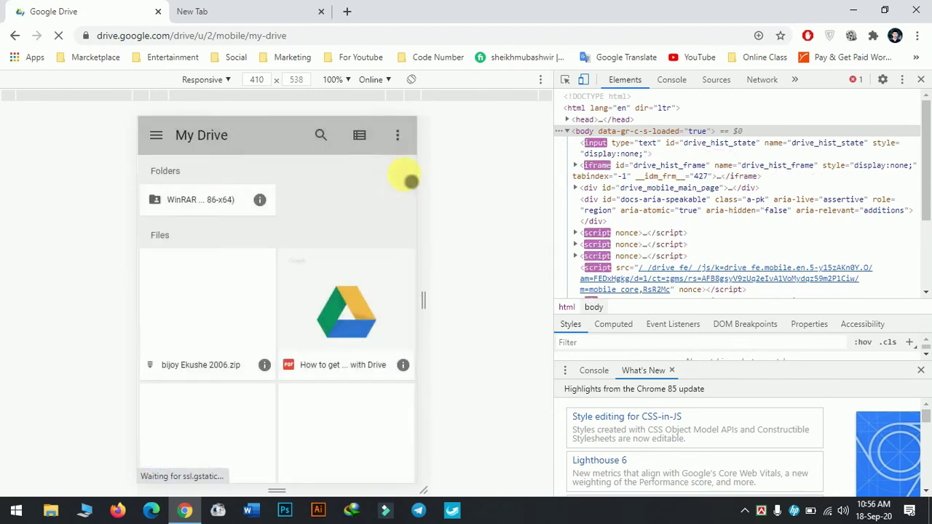
# Look through the mobile file list, preview bijoy Ekushe 2006.zip and return to My Drive
pyautogui.scroll(-3, 309, 276)
pyautogui.scroll(-1, 310, 275)
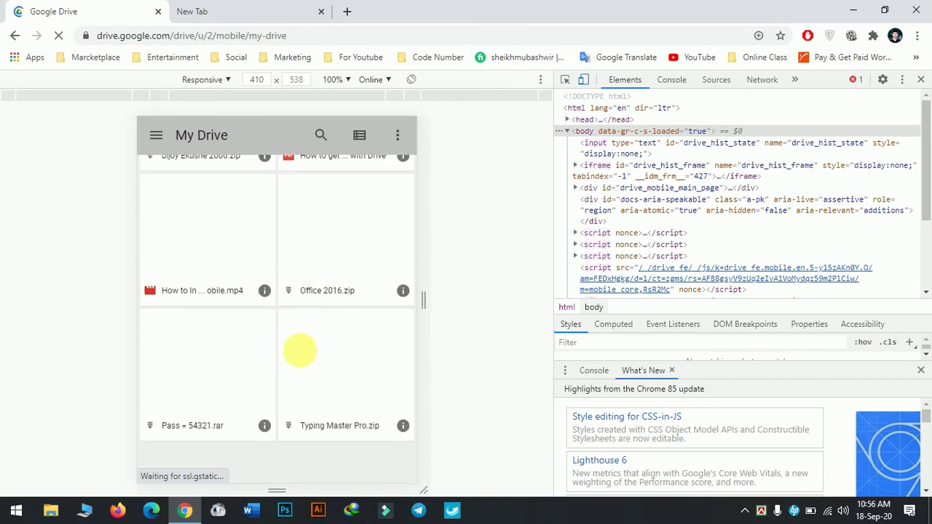
pyautogui.scroll(5, 300, 348)
pyautogui.click(241, 331)
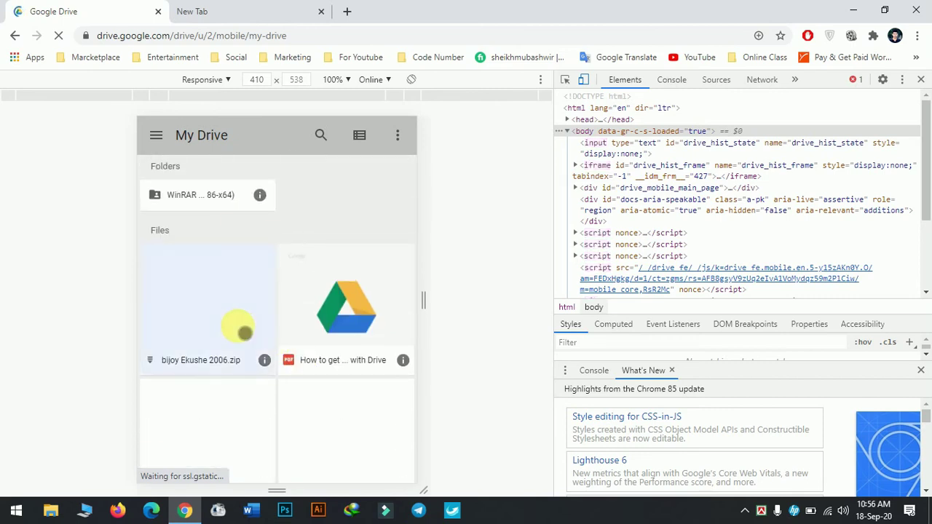
pyautogui.click(217, 359)
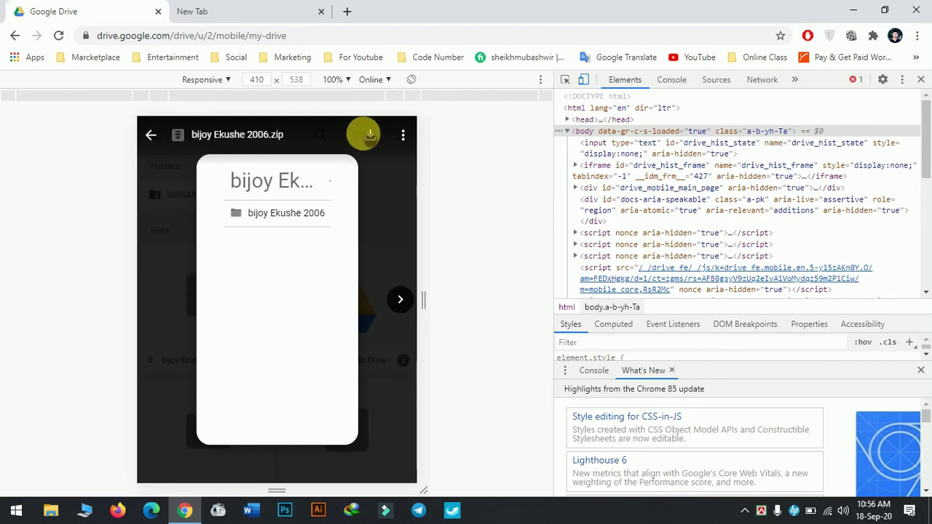
pyautogui.click(151, 135)
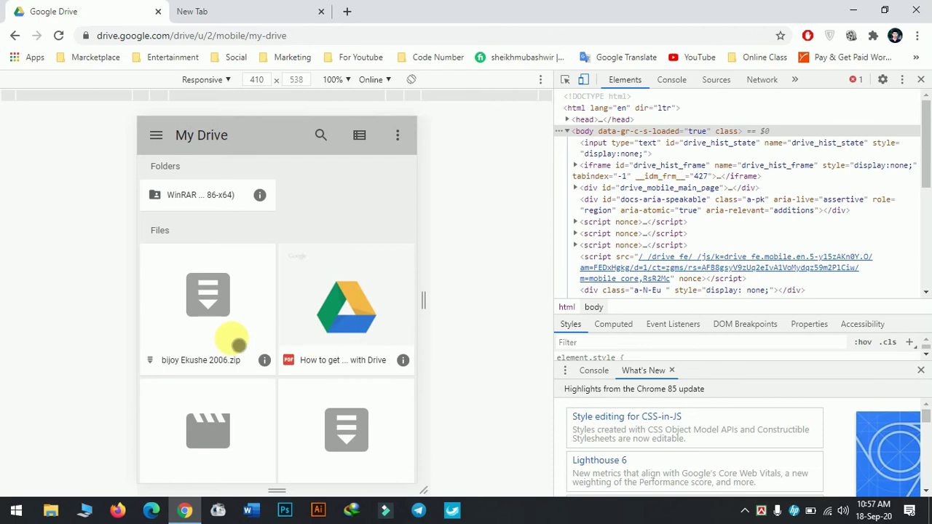
# Preview How to Install Microsoft Office In Mobile.mp4 in the mobile version and return to the file list
pyautogui.scroll(-2, 238, 344)
pyautogui.scroll(1, 277, 306)
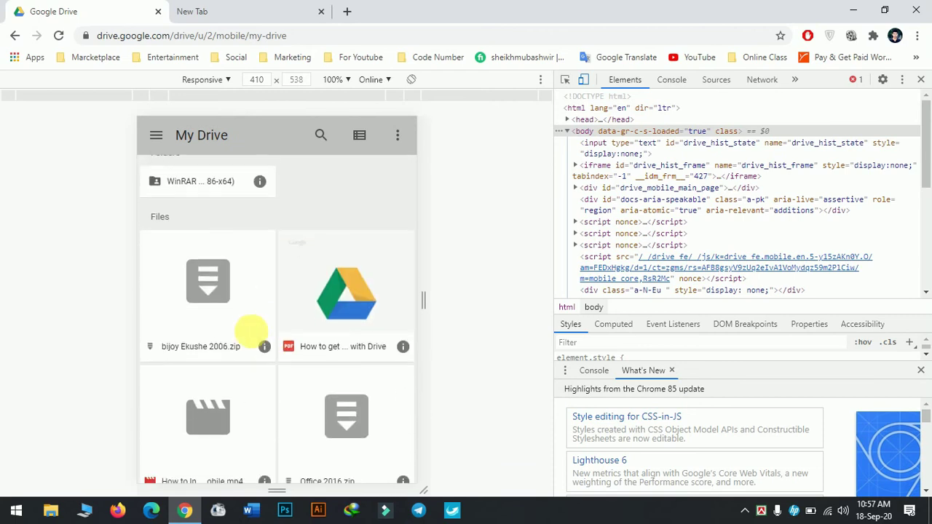
pyautogui.scroll(-1, 244, 351)
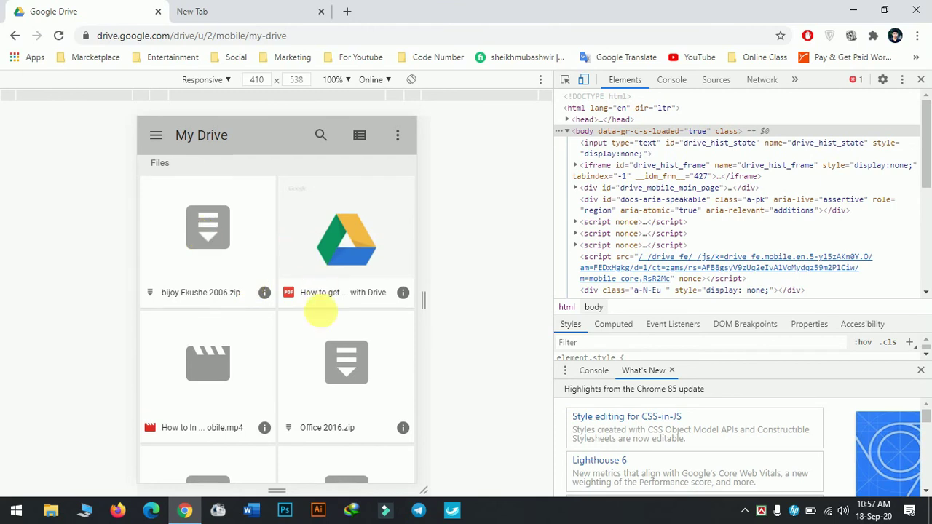
pyautogui.scroll(-2, 332, 401)
pyautogui.click(233, 252)
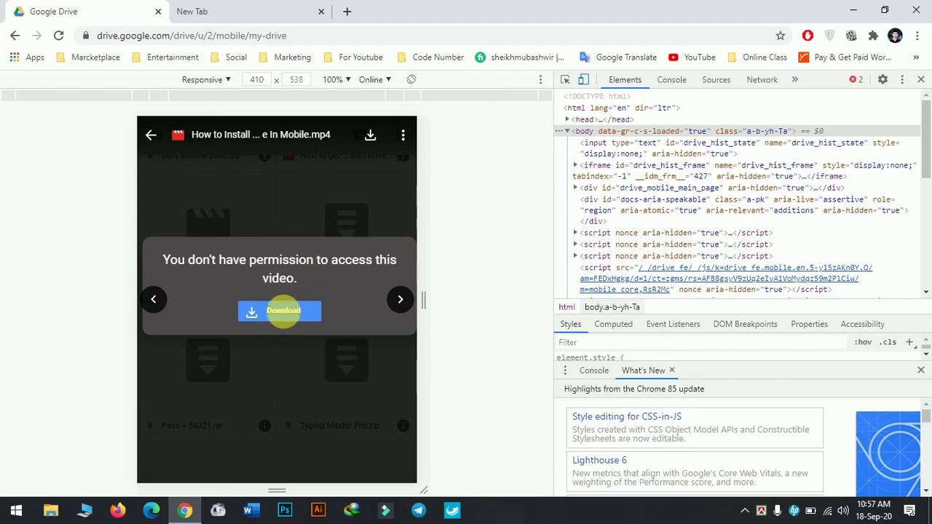
pyautogui.click(150, 135)
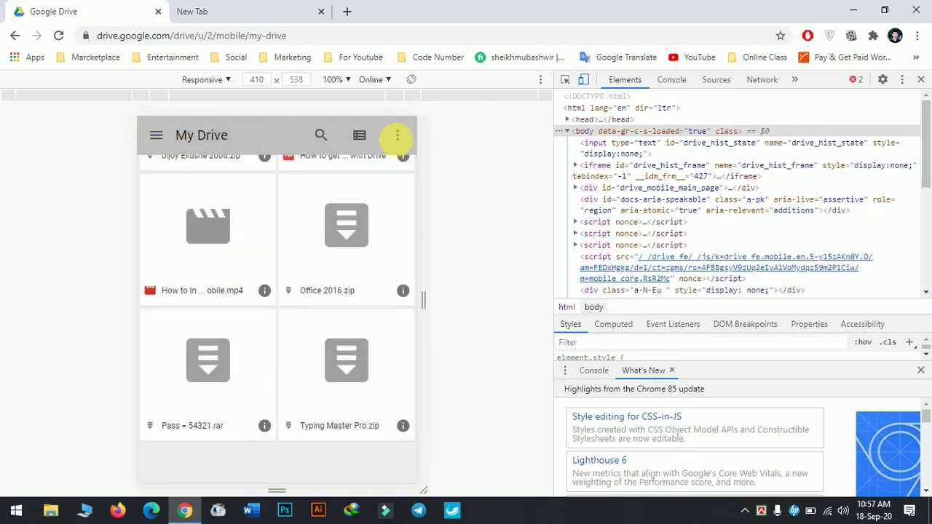
# Check the additional options of the mobile My Drive page, preview Office 2016.zip and return to the file list
pyautogui.click(397, 137)
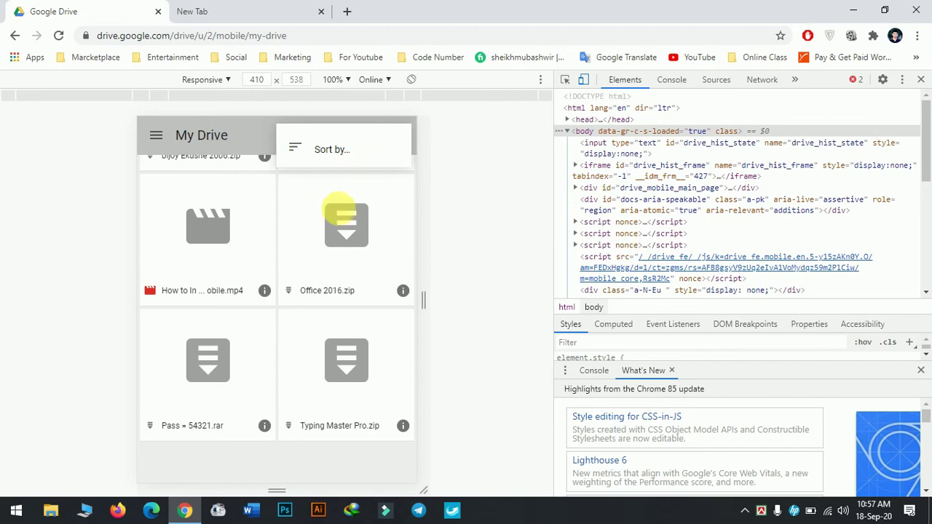
pyautogui.click(287, 209)
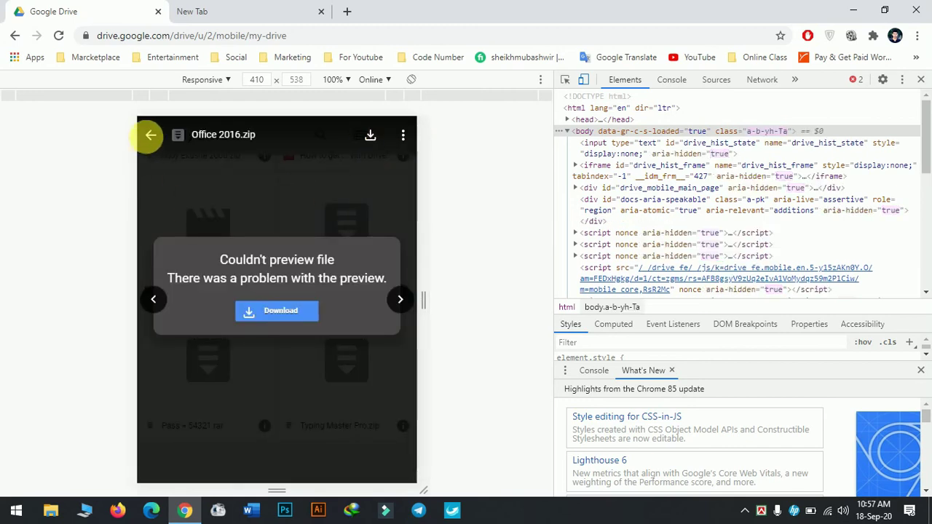
pyautogui.click(150, 136)
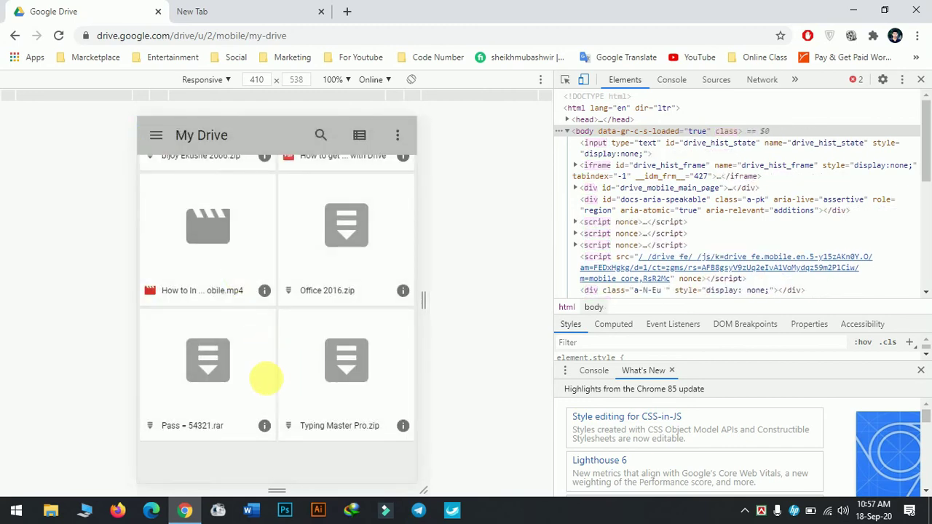
# Browse the mobile file list, preview the PDF How to get started with Drive and return to My Drive
pyautogui.scroll(3, 273, 386)
pyautogui.scroll(-3, 326, 364)
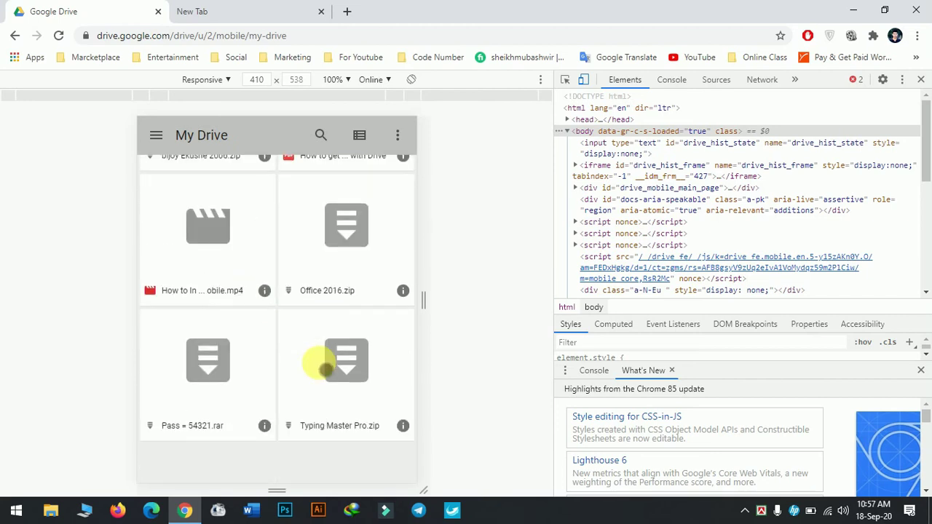
pyautogui.scroll(3, 321, 367)
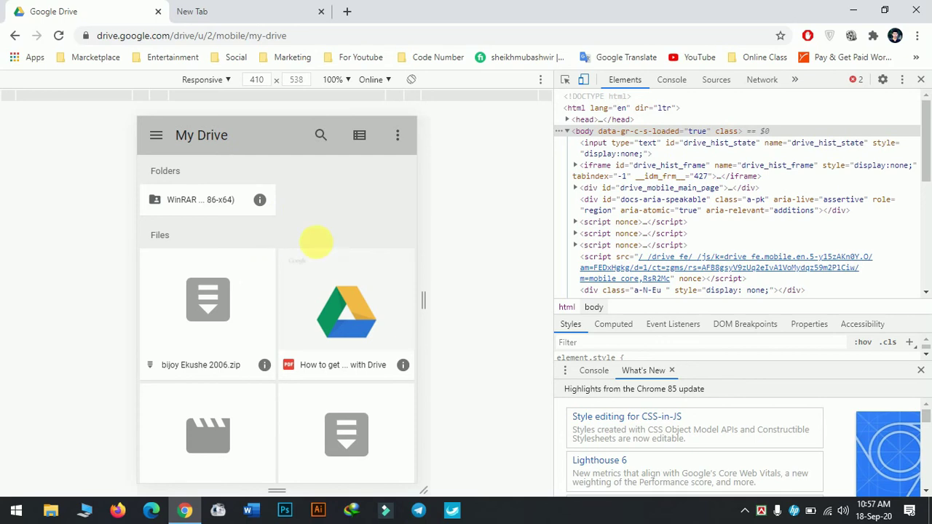
pyautogui.scroll(-3, 319, 295)
pyautogui.scroll(3, 277, 350)
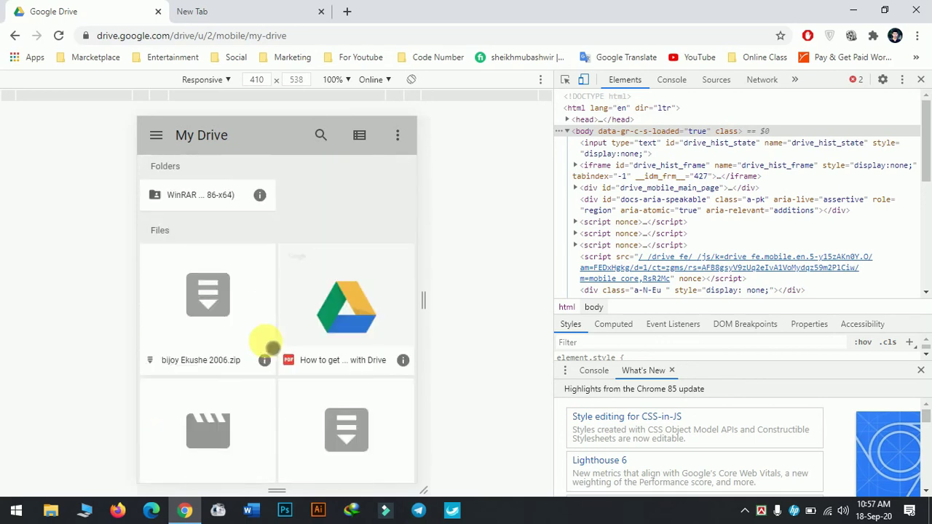
pyautogui.scroll(-1, 357, 202)
pyautogui.click(357, 292)
pyautogui.scroll(4, 211, 328)
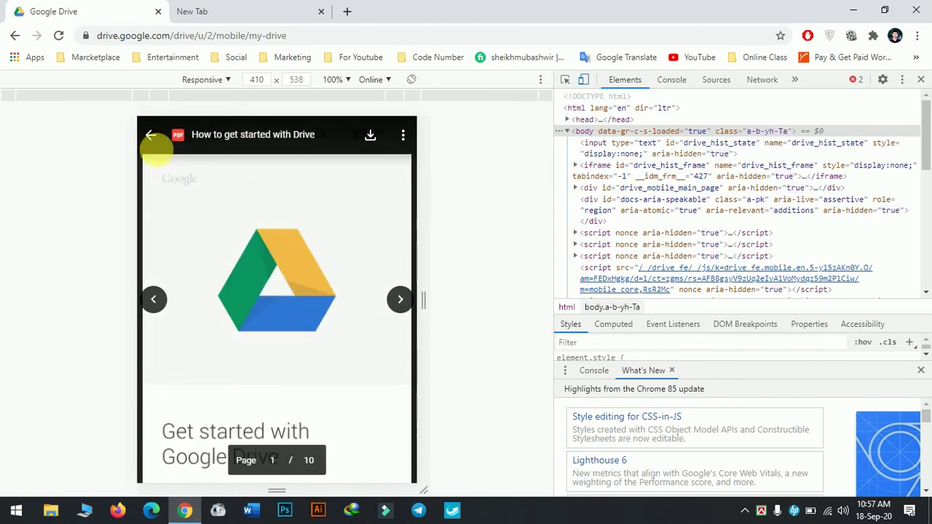
pyautogui.click(151, 135)
# Review the remaining mobile files and all navigation entries, including storage usage and the Google Drive app link
pyautogui.scroll(-3, 343, 408)
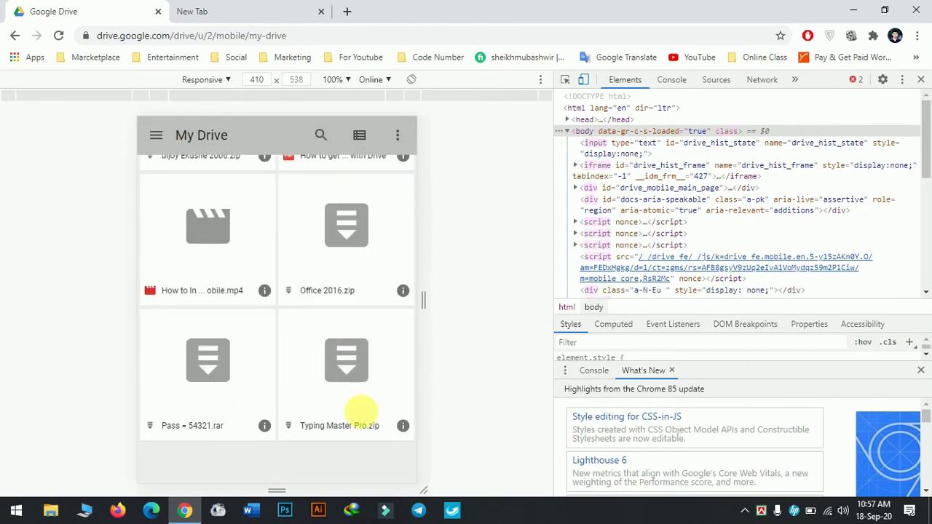
pyautogui.scroll(3, 401, 356)
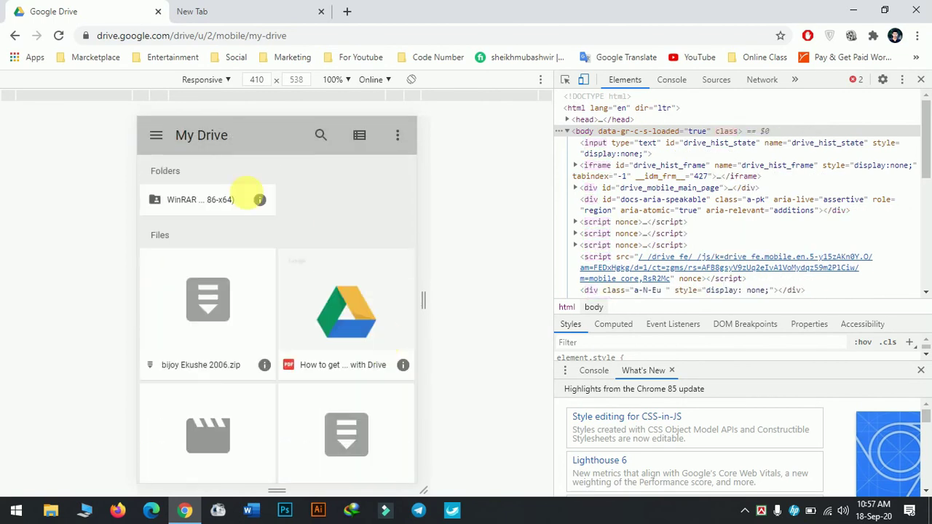
pyautogui.click(153, 134)
pyautogui.scroll(-2, 208, 319)
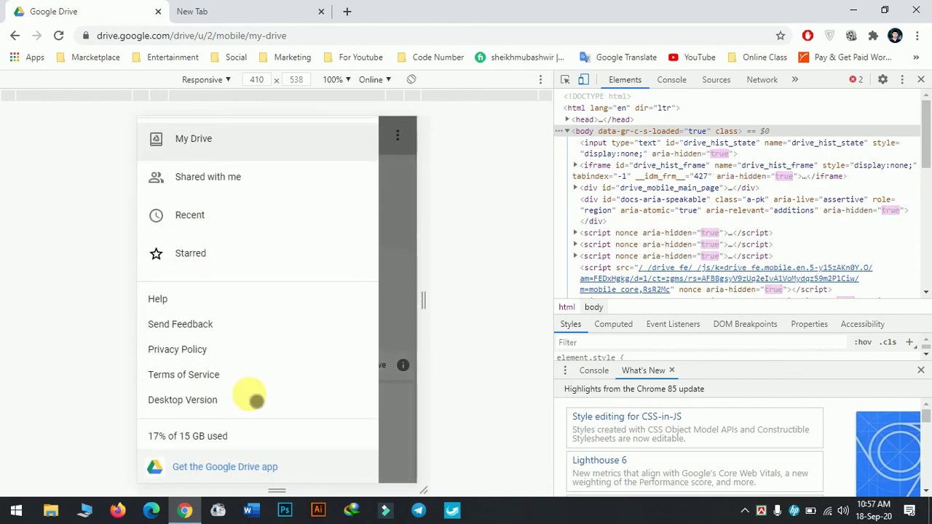
pyautogui.scroll(2, 208, 316)
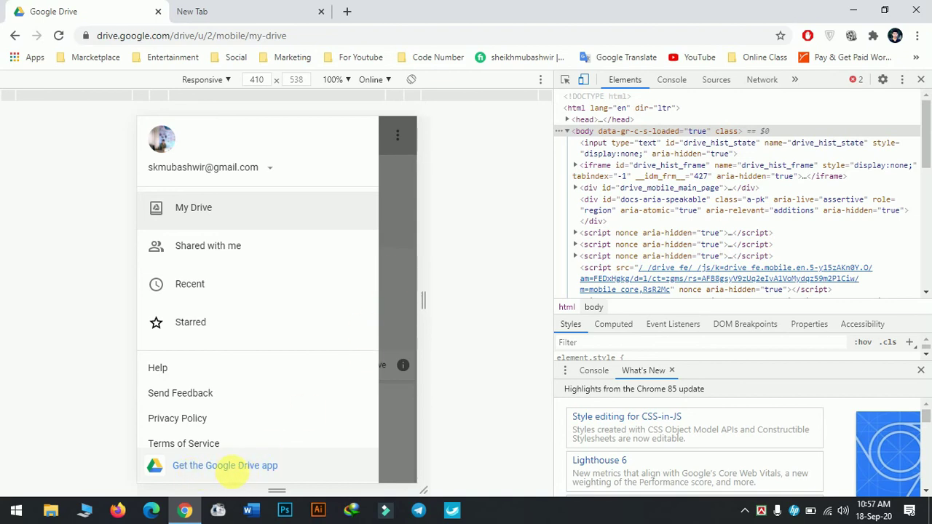
pyautogui.click(397, 247)
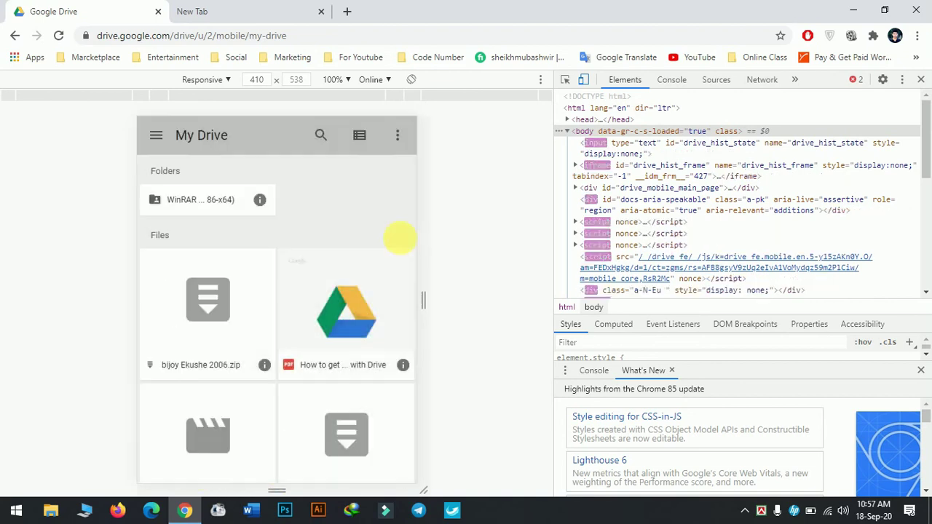
# Check the sorting option, switch the mobile files to list layout and back to grid, and look through them
pyautogui.click(399, 138)
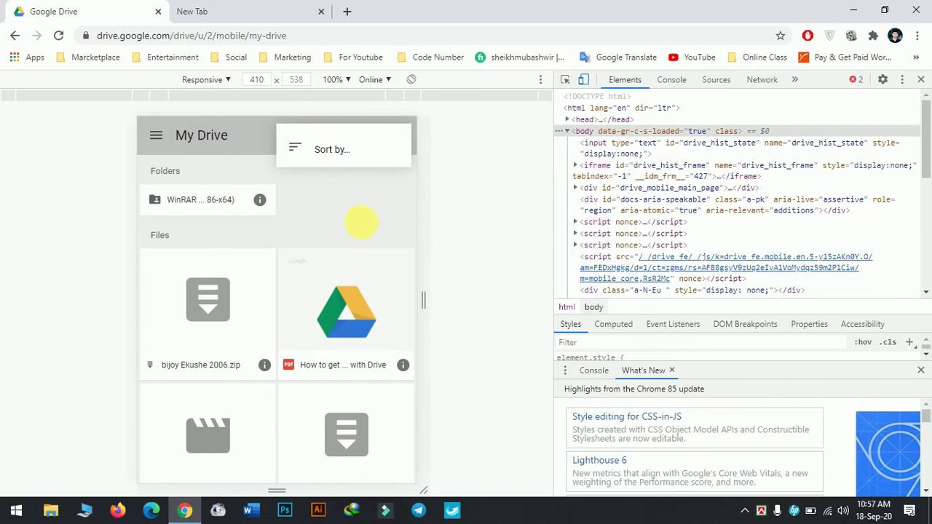
pyautogui.click(369, 229)
pyautogui.click(360, 135)
pyautogui.click(364, 139)
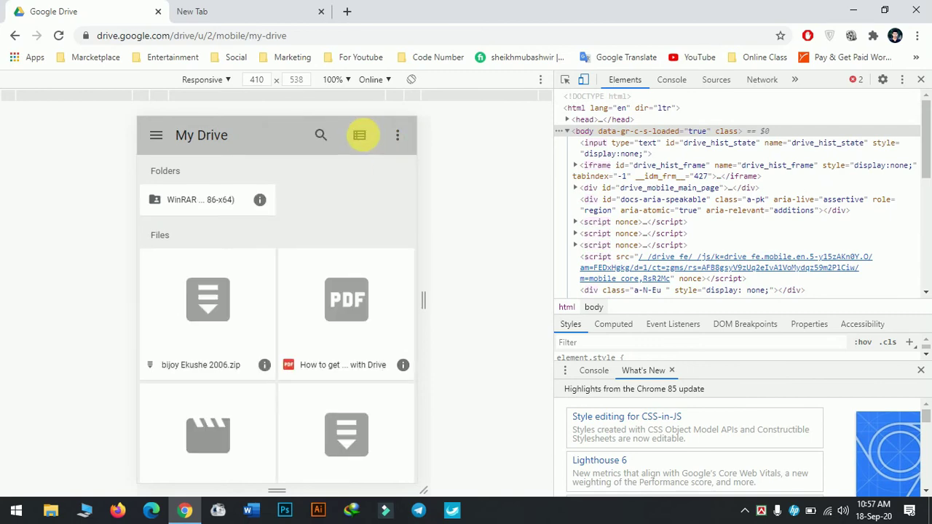
pyautogui.scroll(-3, 350, 375)
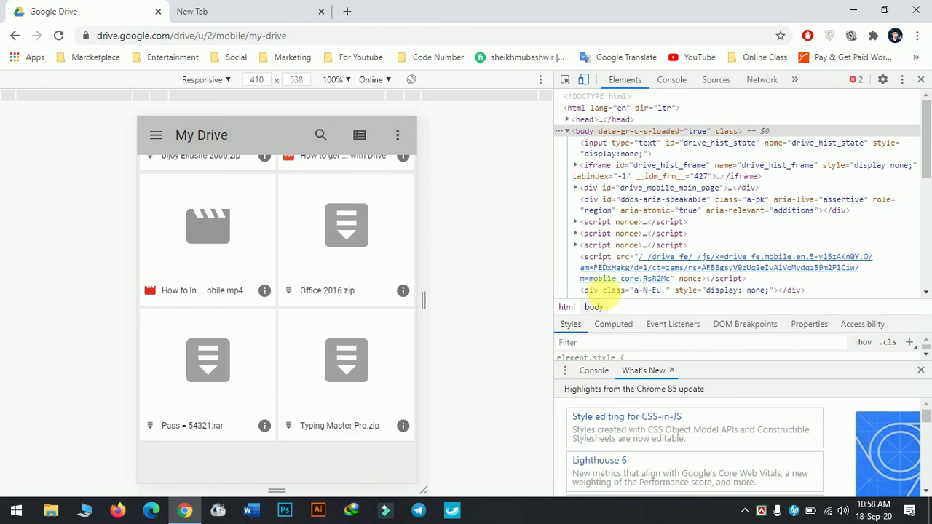
# Turn off the mobile device emulation, reload My Drive in its desktop version and close the developer tools
pyautogui.click(585, 80)
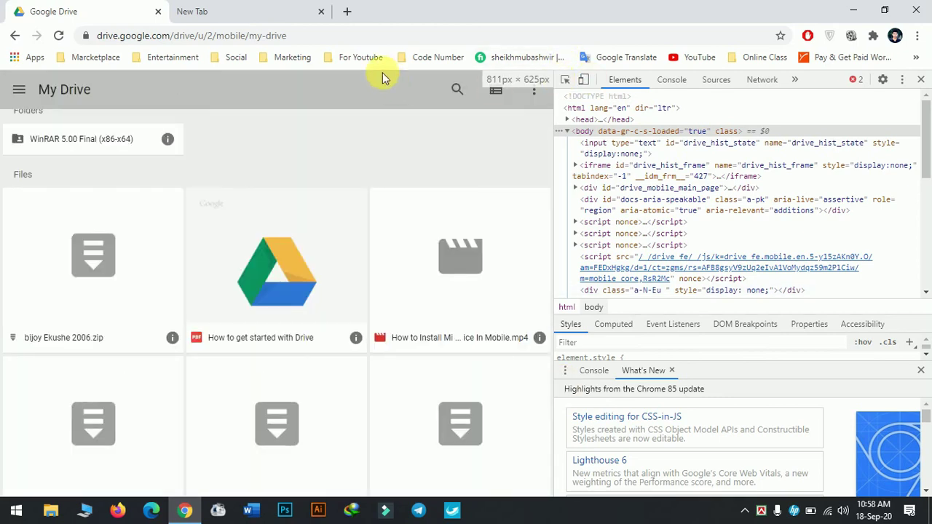
pyautogui.click(356, 37)
pyautogui.press('Return')
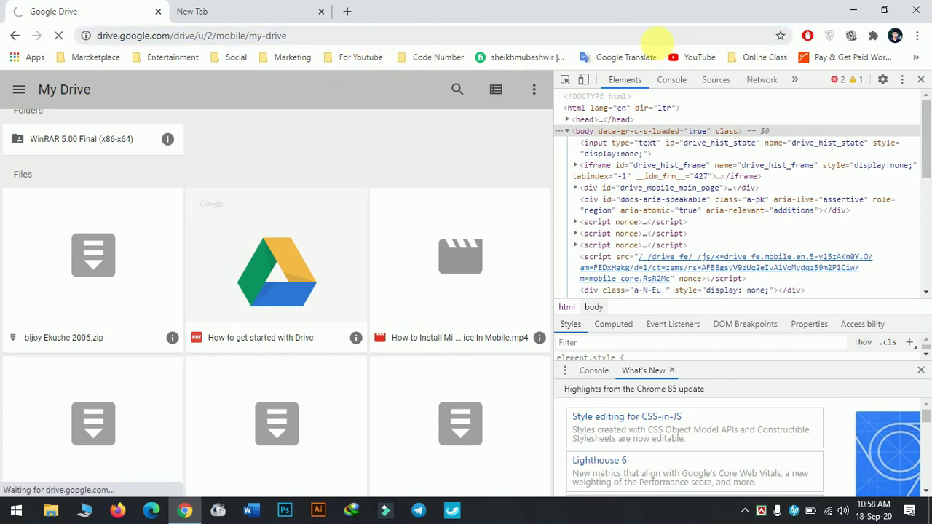
pyautogui.click(921, 79)
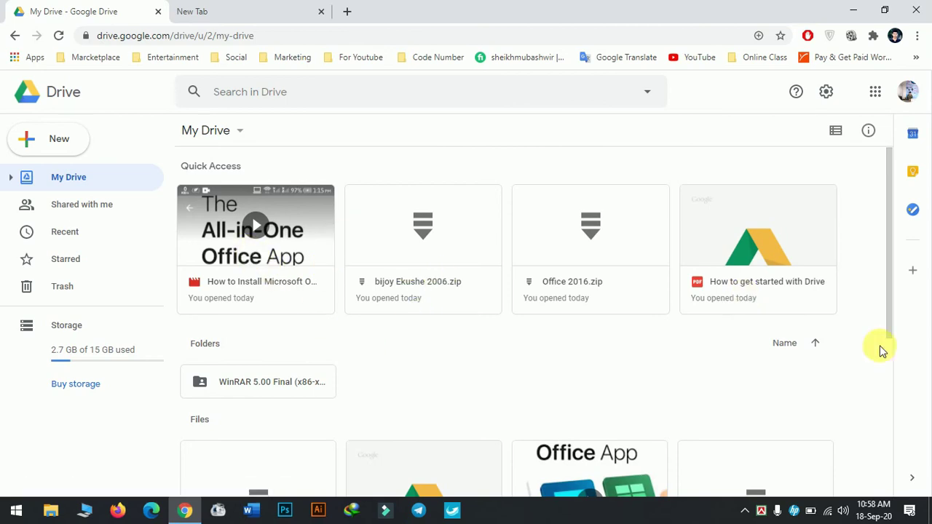
pyautogui.scroll(-5, 823, 346)
pyautogui.scroll(5, 812, 372)
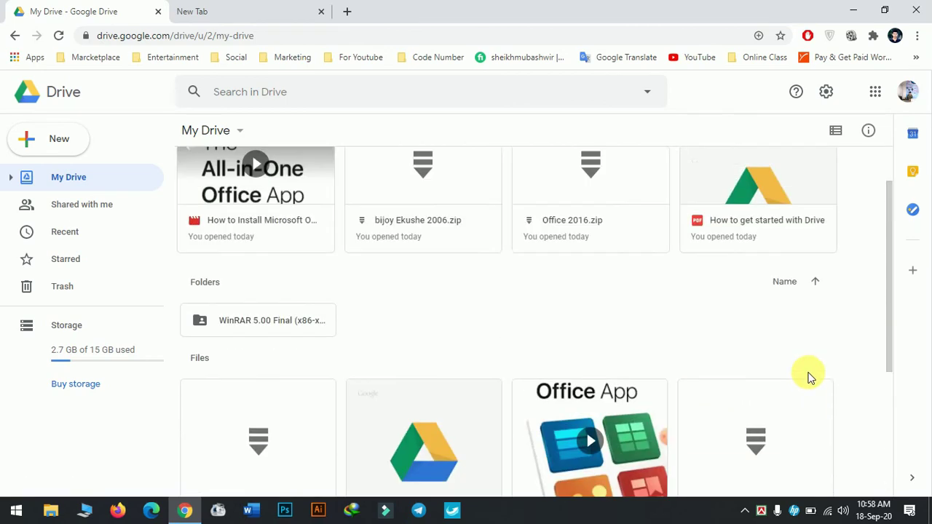
pyautogui.rightClick(608, 381)
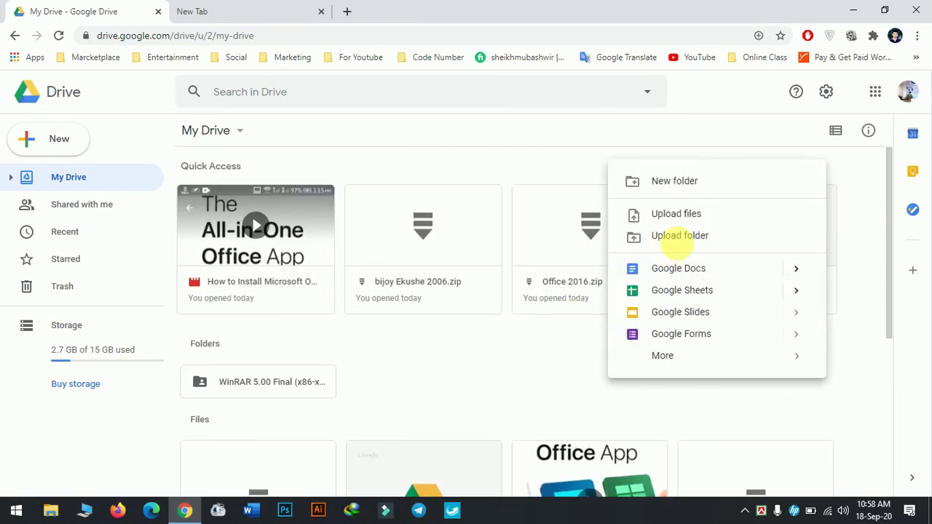
pyautogui.click(566, 351)
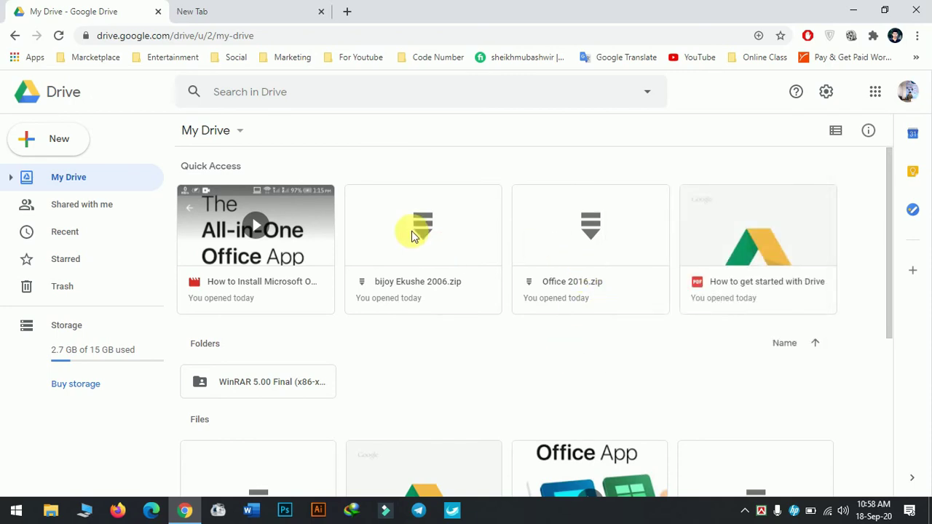
pyautogui.rightClick(411, 257)
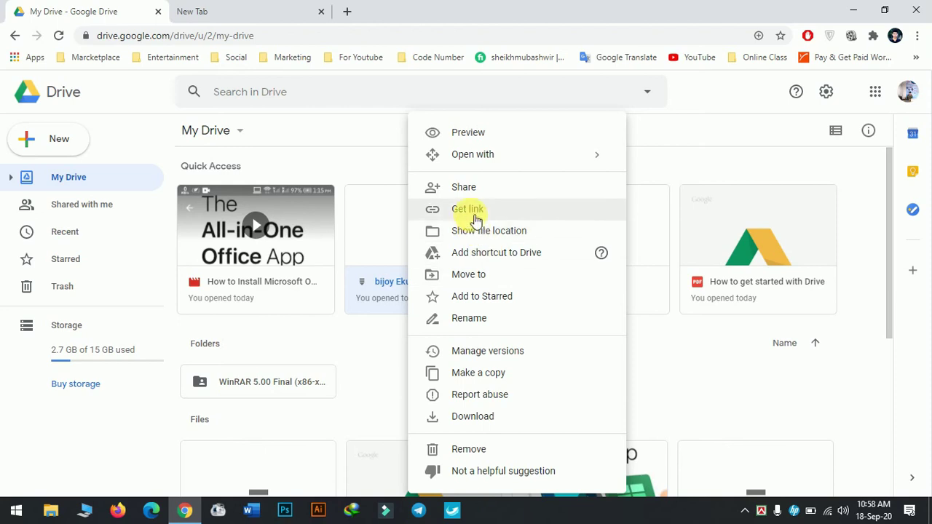
# Set link sharing for the video How to Install Microsoft Office In Mobile.mp4 to Anyone with the link, with the Editor role
pyautogui.rightClick(303, 262)
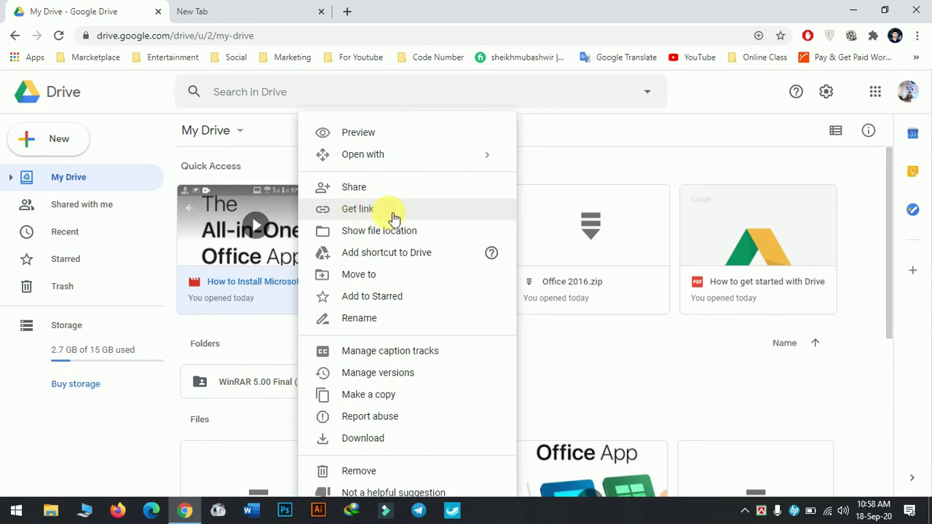
pyautogui.click(336, 211)
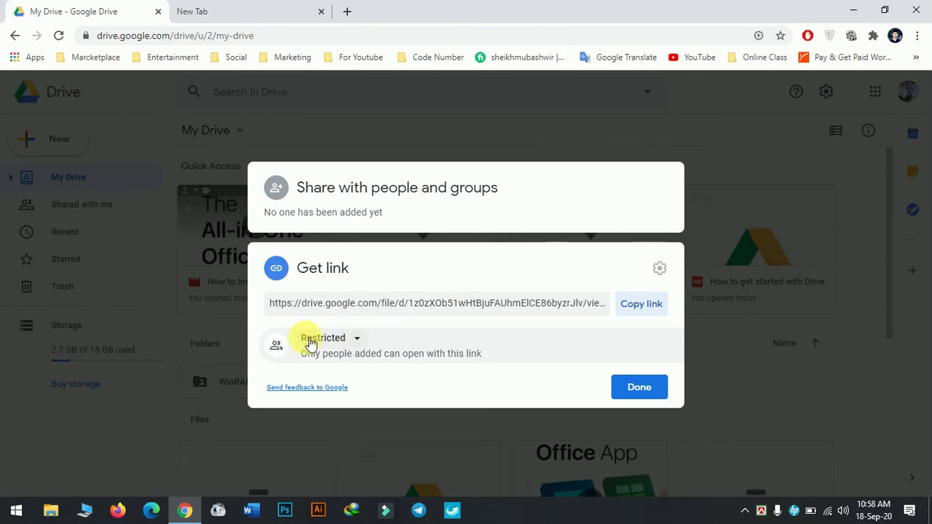
pyautogui.click(357, 342)
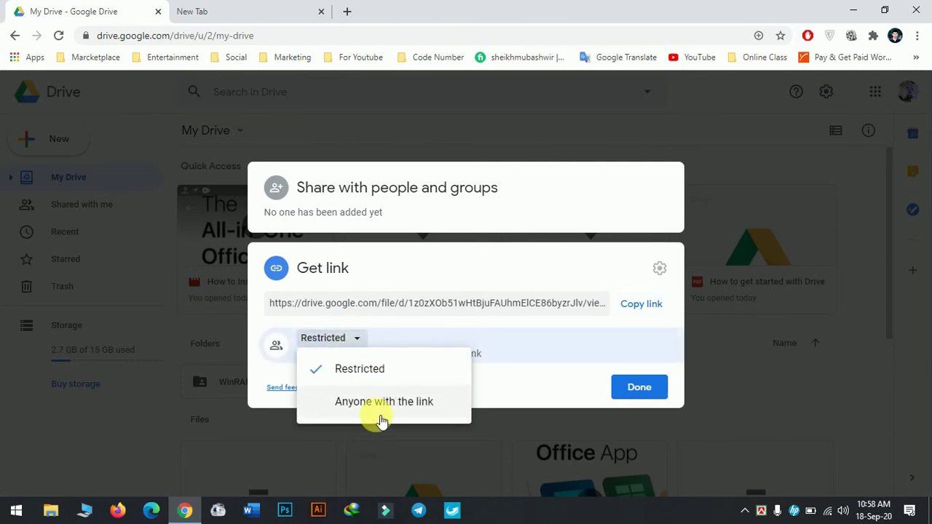
pyautogui.click(362, 405)
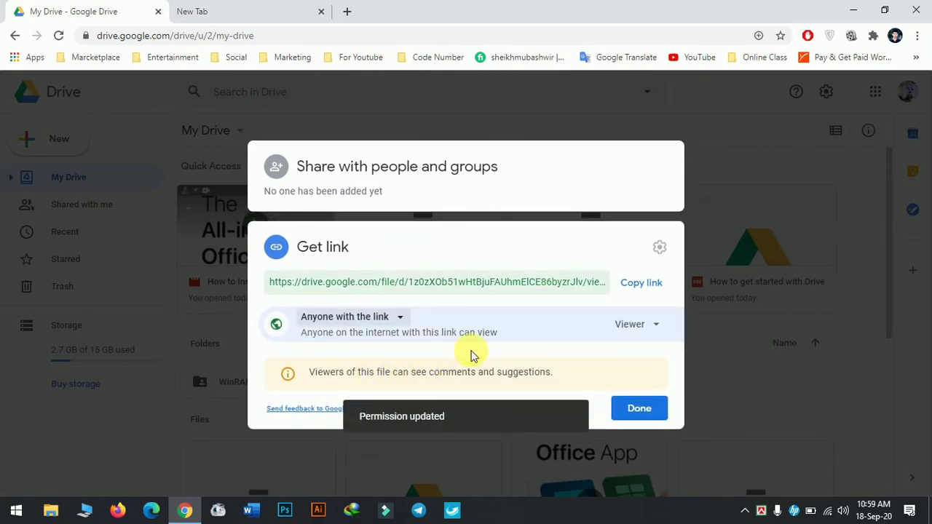
pyautogui.click(631, 325)
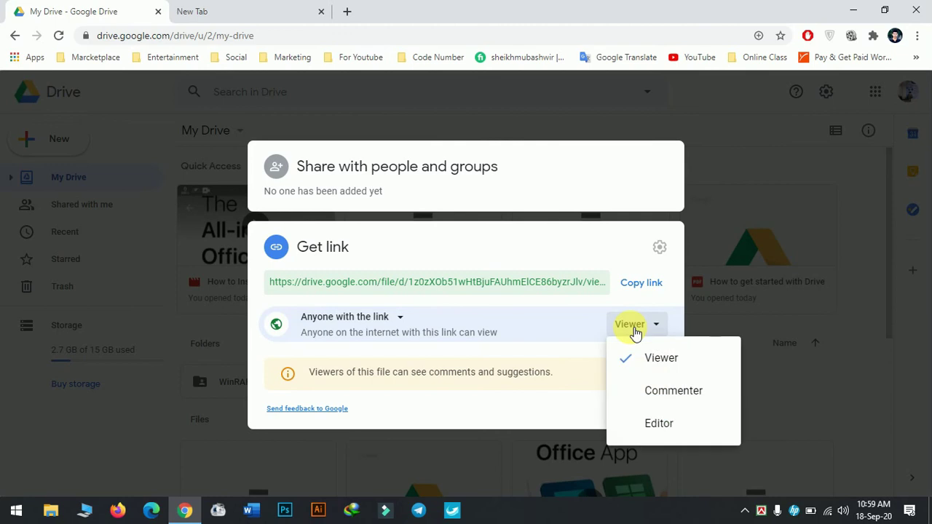
pyautogui.click(649, 424)
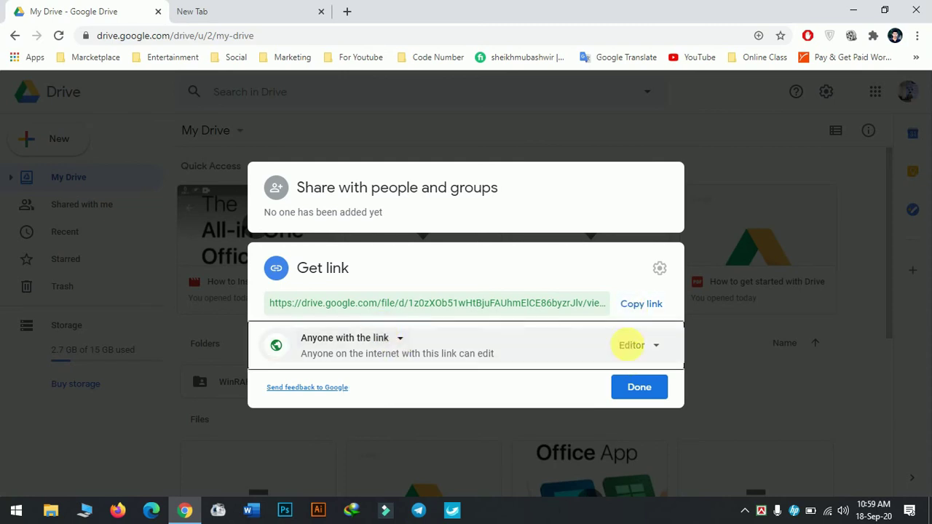
# Copy the video's sharing link and check the access roles offered for it
pyautogui.click(648, 307)
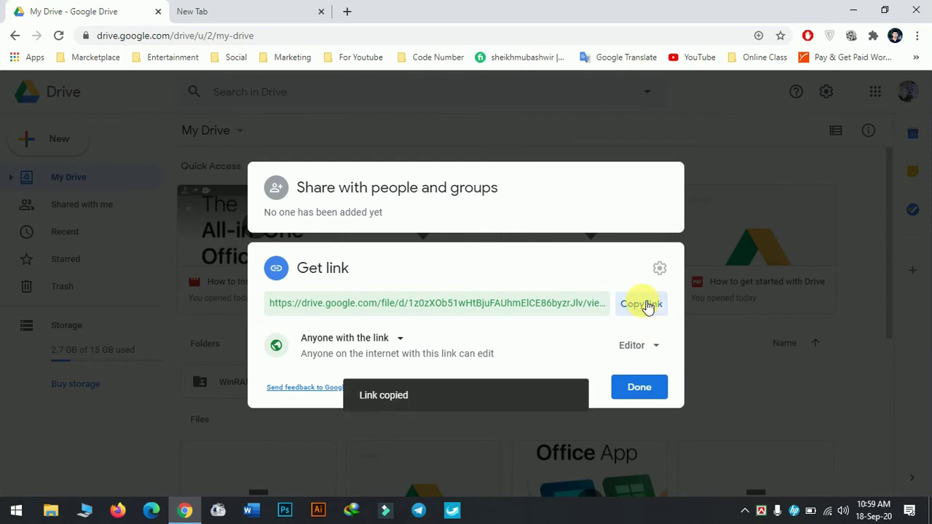
pyautogui.click(651, 349)
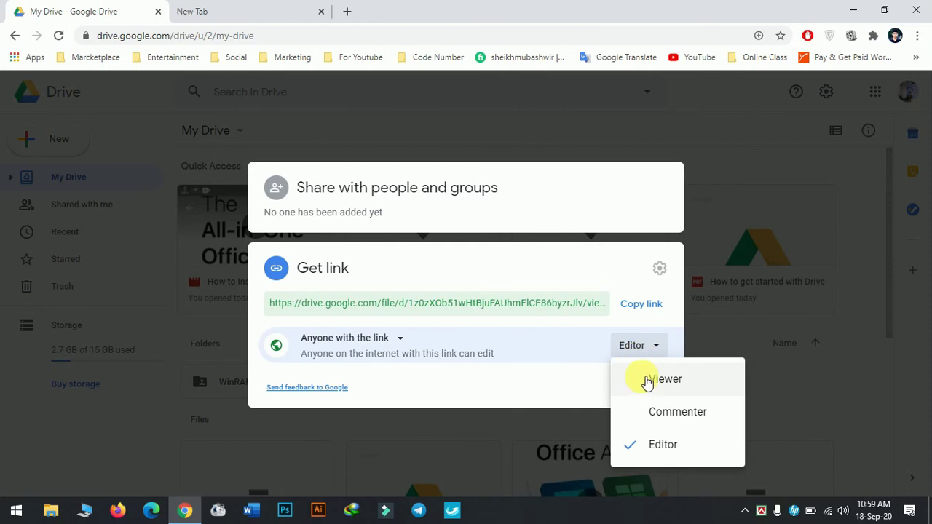
pyautogui.click(566, 338)
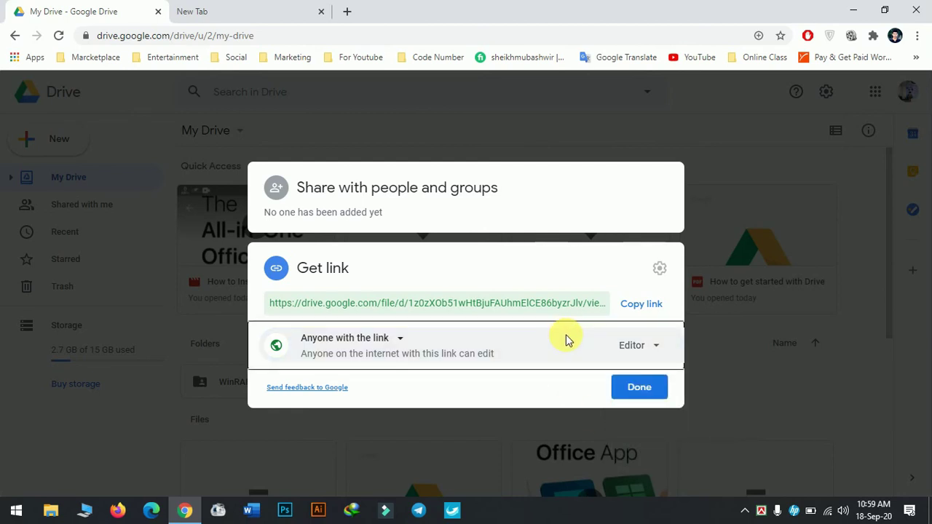
pyautogui.click(648, 304)
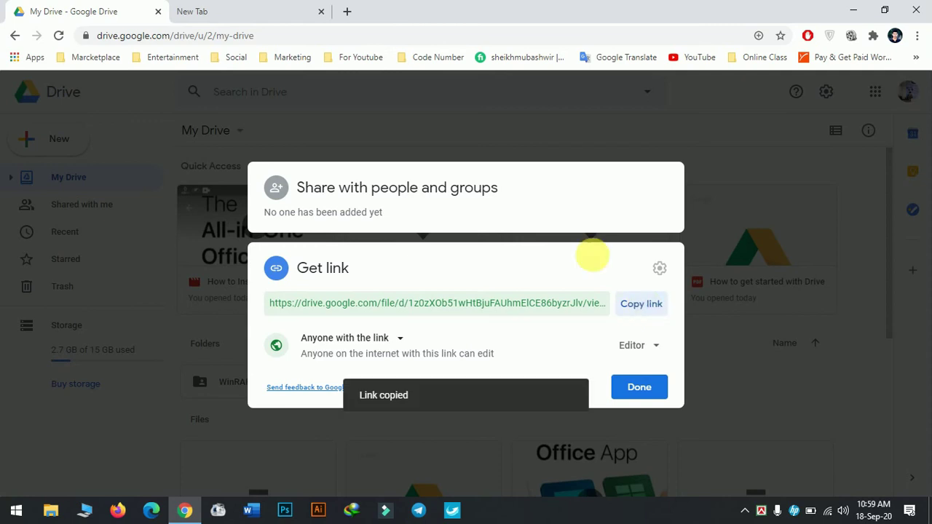
# Open the copied sharing link in the empty browser tab
pyautogui.click(280, 3)
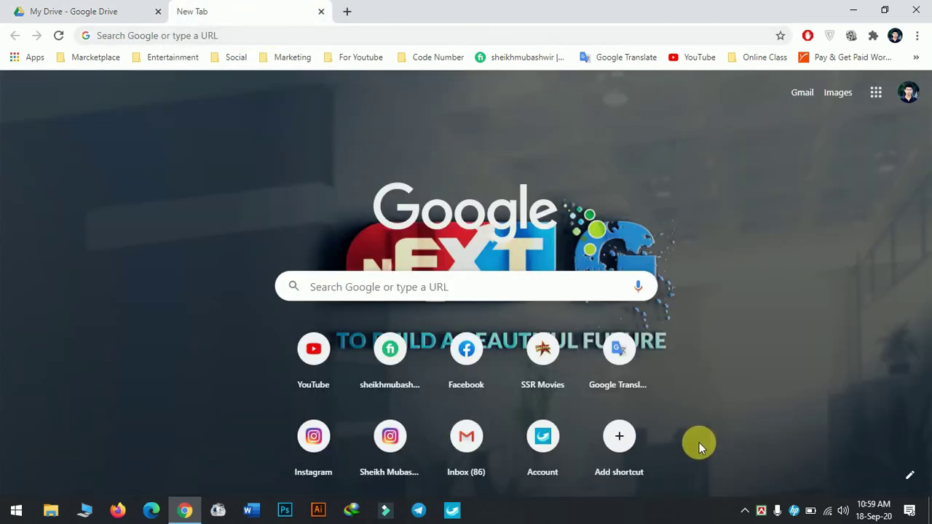
pyautogui.click(412, 31)
pyautogui.rightClick(410, 31)
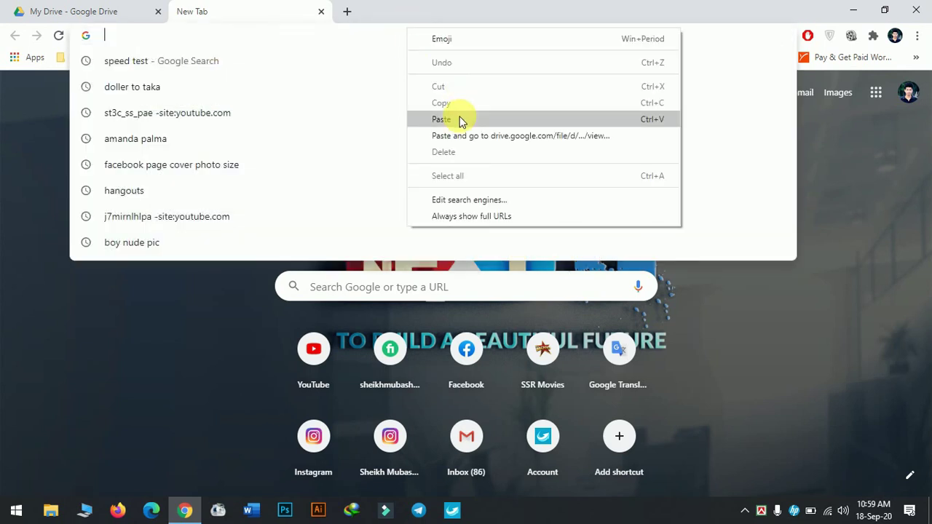
pyautogui.click(293, 33)
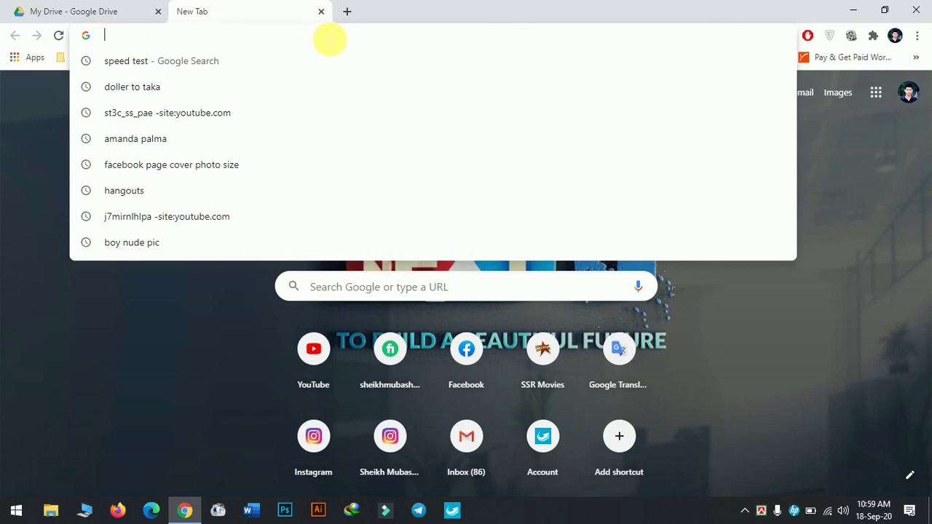
pyautogui.hotkey('ctrl', 'v')
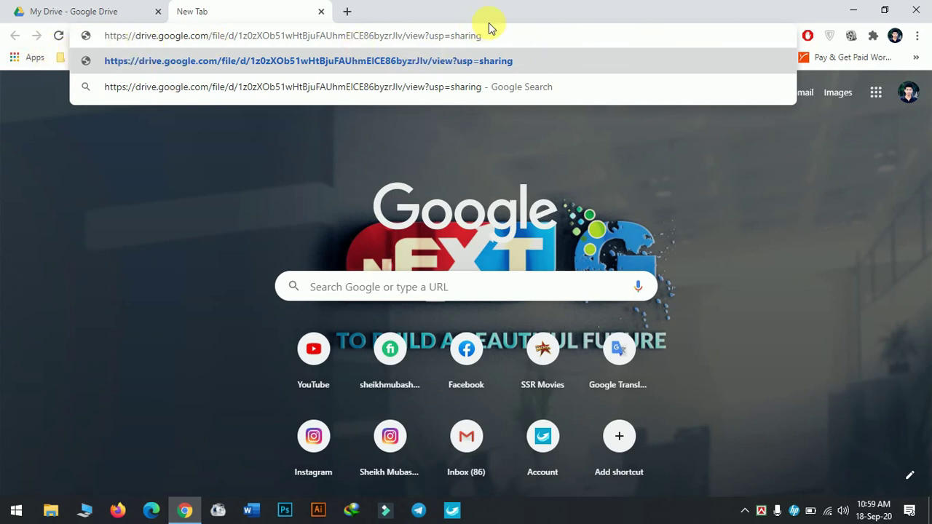
pyautogui.press('Return')
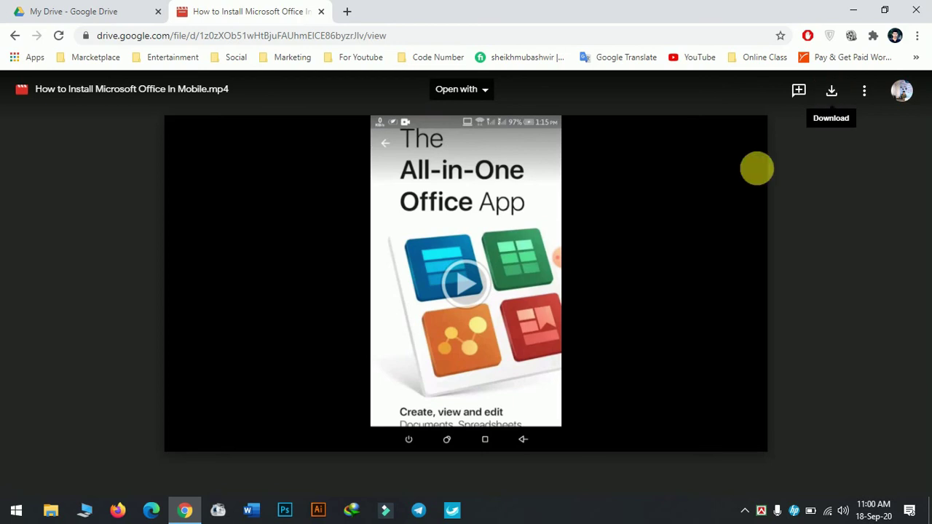
# Play the shared video briefly, then close its tab and the sharing dialog in My Drive
pyautogui.click(469, 283)
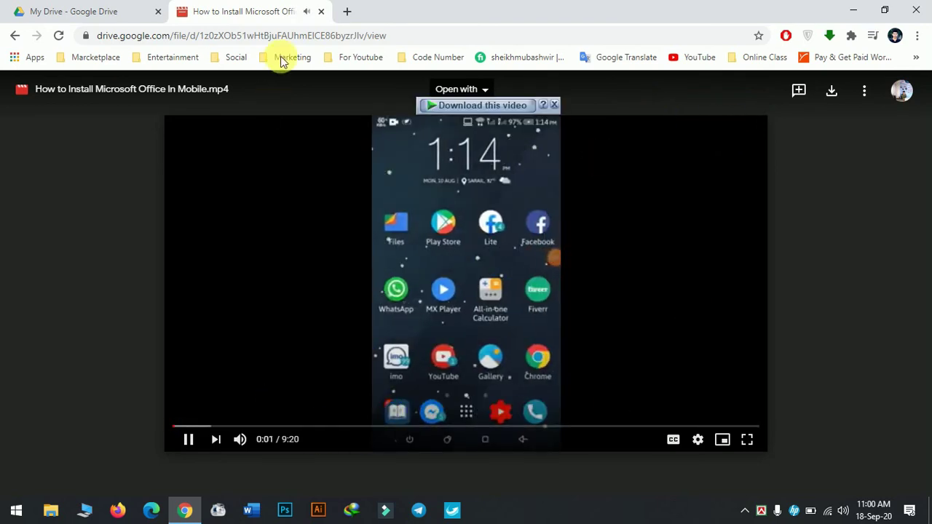
pyautogui.click(321, 11)
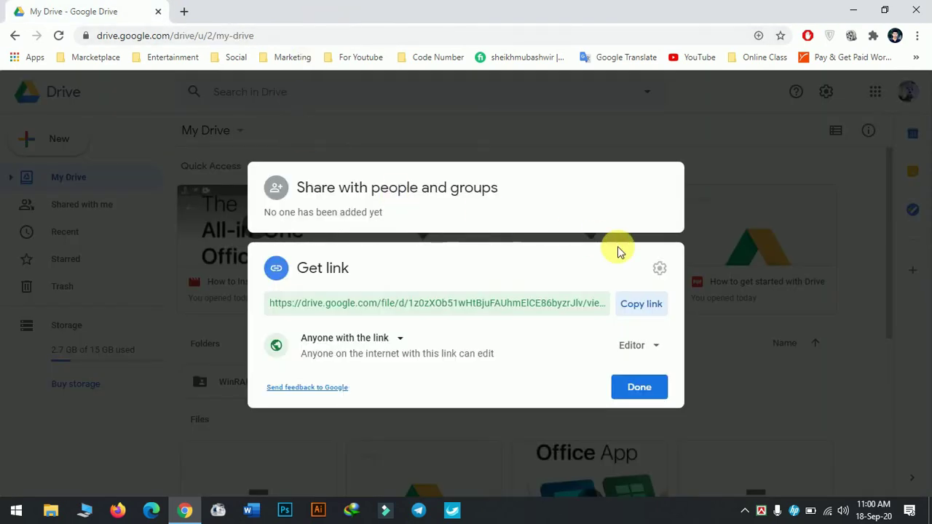
pyautogui.click(765, 266)
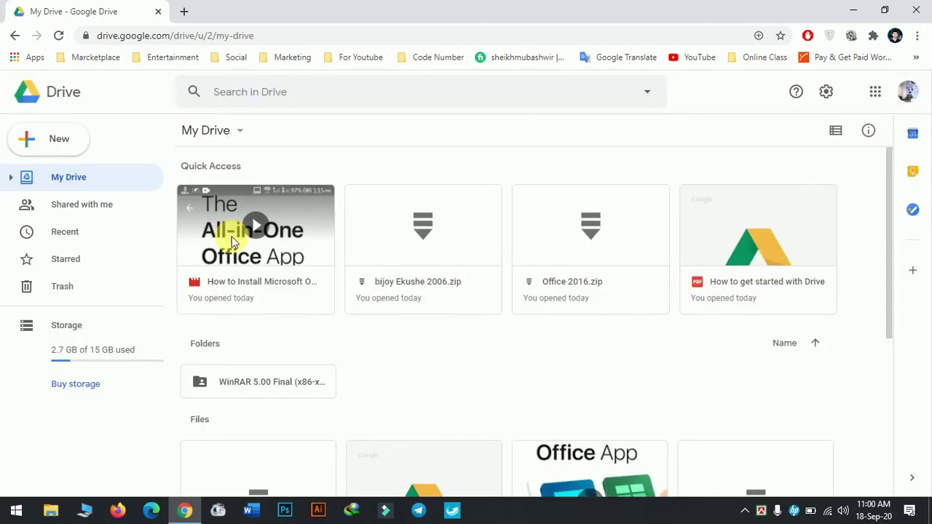
# Open the sharing settings of bijoy Ekushe 2006.zip, view the suggested people and close them without adding anyone
pyautogui.rightClick(415, 238)
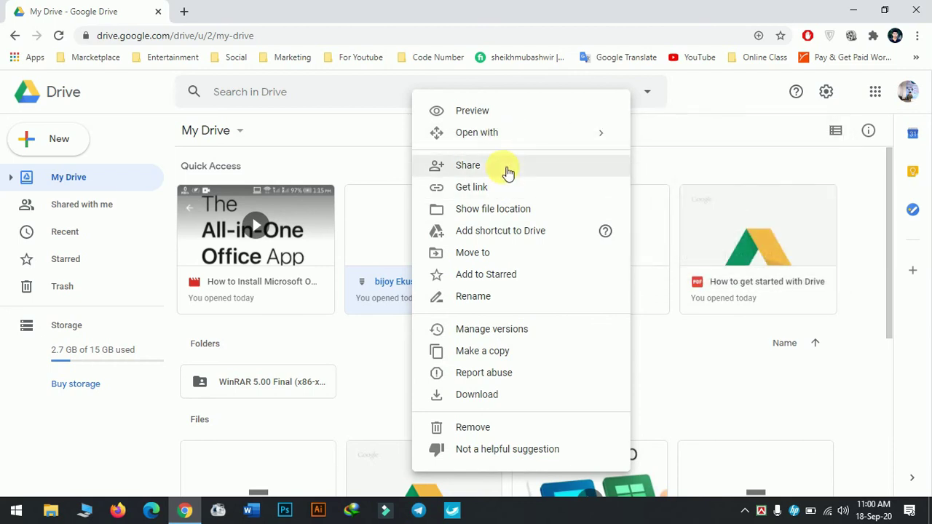
pyautogui.click(463, 166)
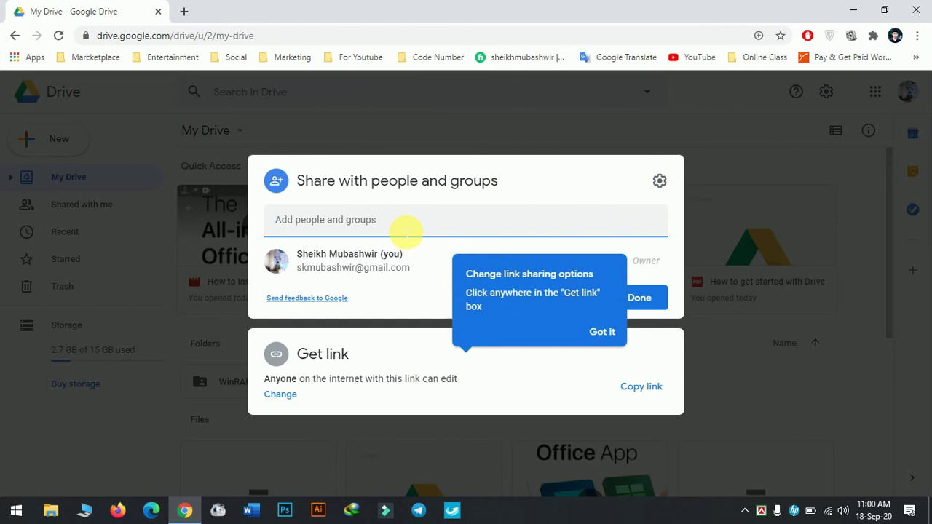
pyautogui.click(407, 229)
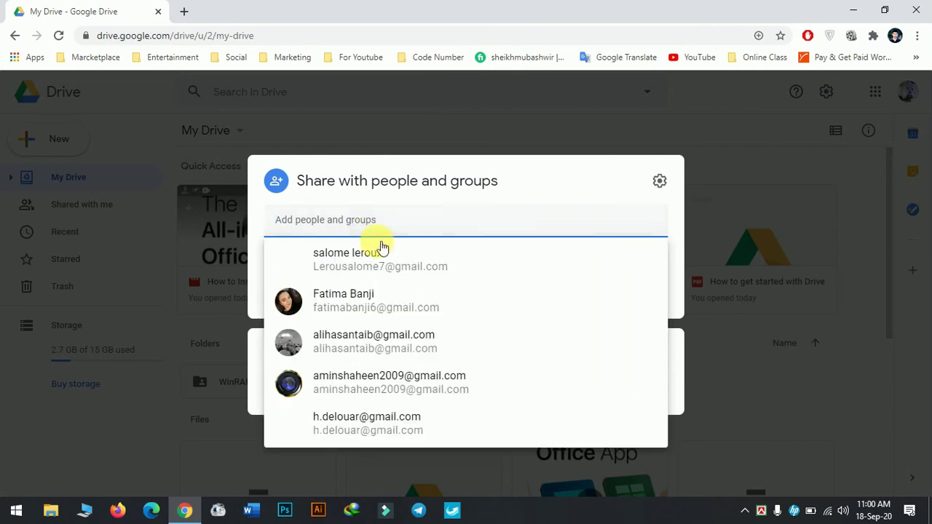
pyautogui.click(521, 171)
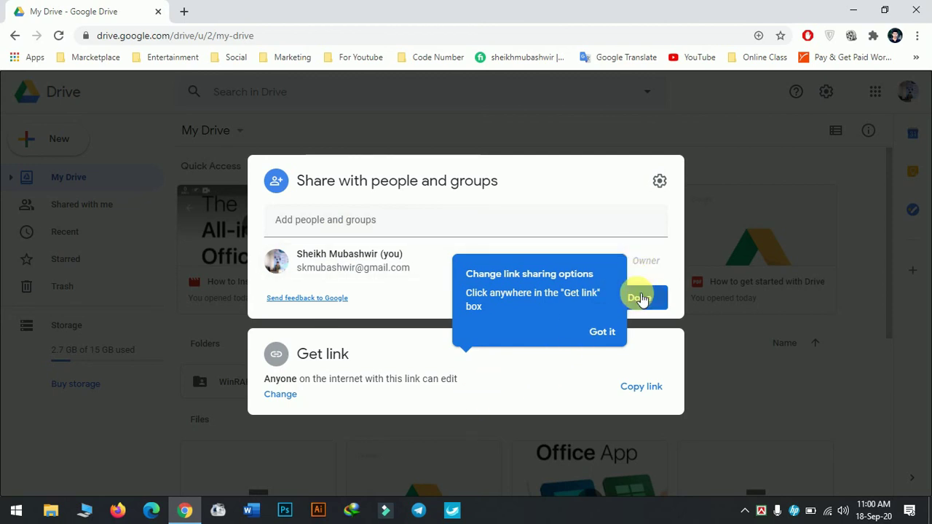
pyautogui.click(731, 244)
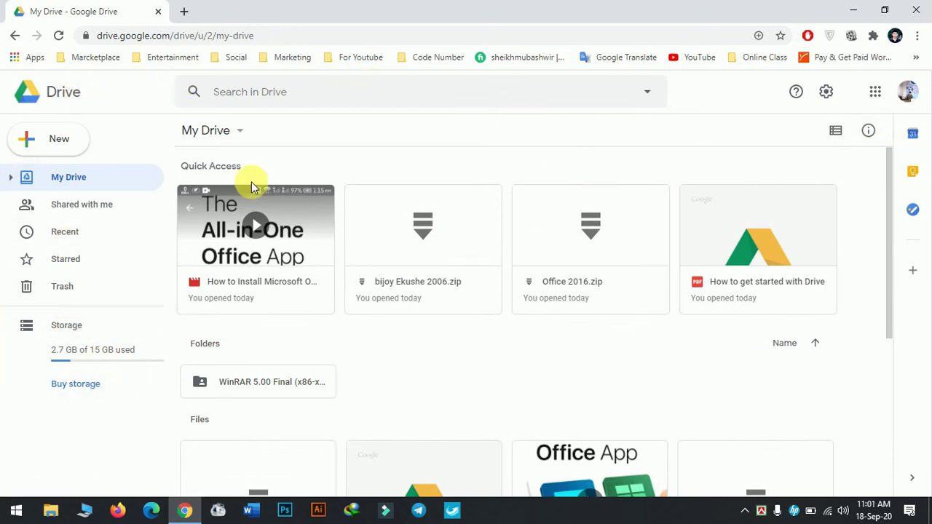
# Remove the video How to Install Microsoft Office In Mobile.mp4 from My Drive
pyautogui.click(281, 261)
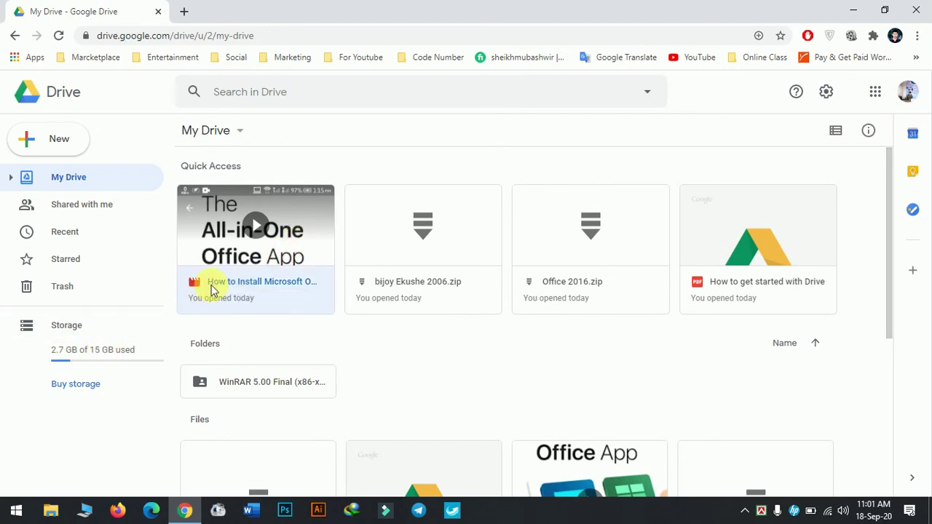
pyautogui.rightClick(273, 240)
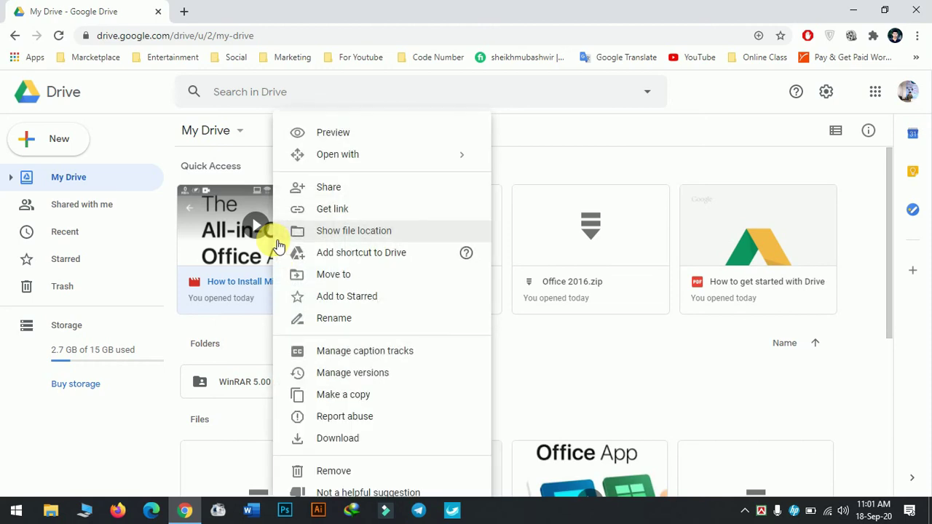
pyautogui.click(334, 472)
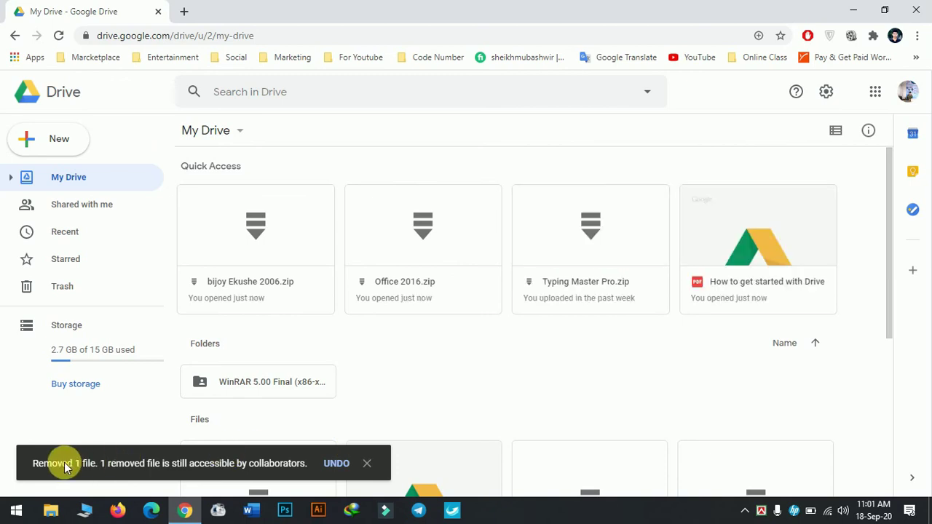
# Permanently delete the two files in Trash, the How to Install video and the Windows 10 archive
pyautogui.click(61, 287)
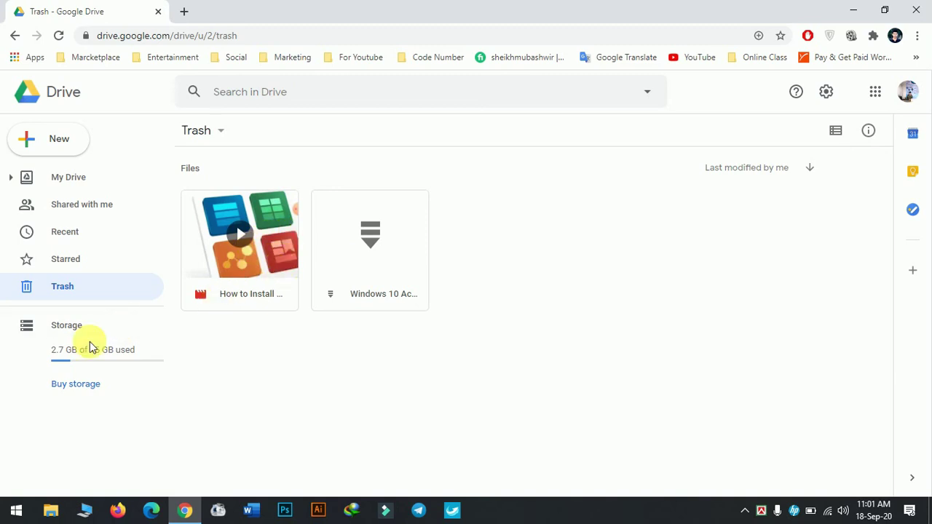
pyautogui.moveTo(437, 346); pyautogui.dragTo(236, 230)
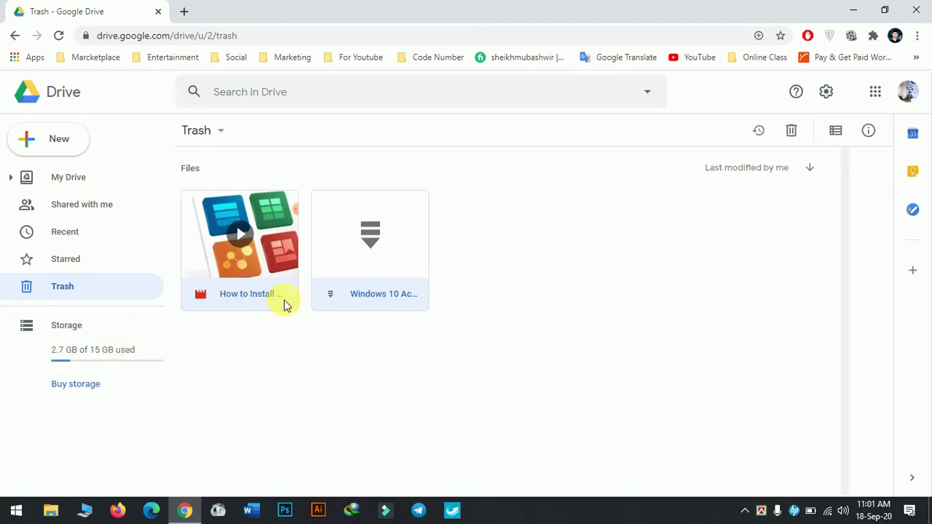
pyautogui.click(235, 314)
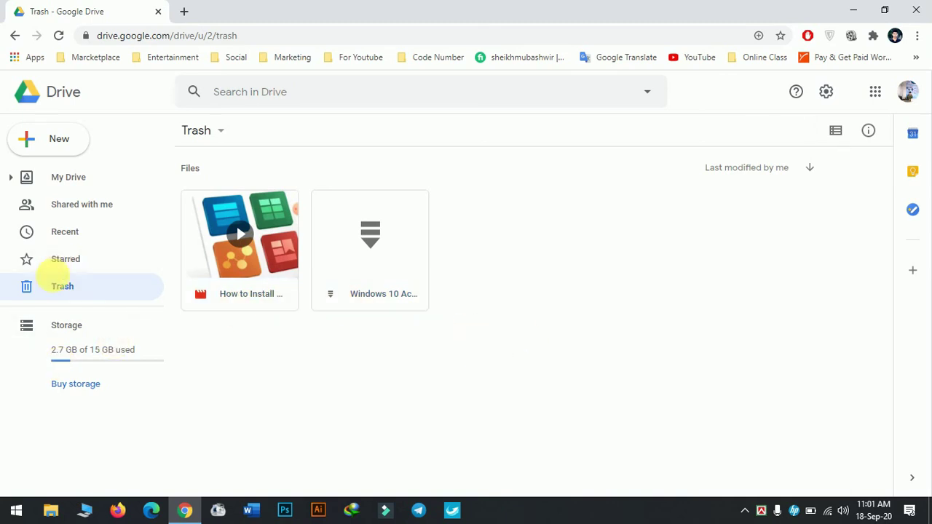
pyautogui.moveTo(421, 352); pyautogui.dragTo(203, 212)
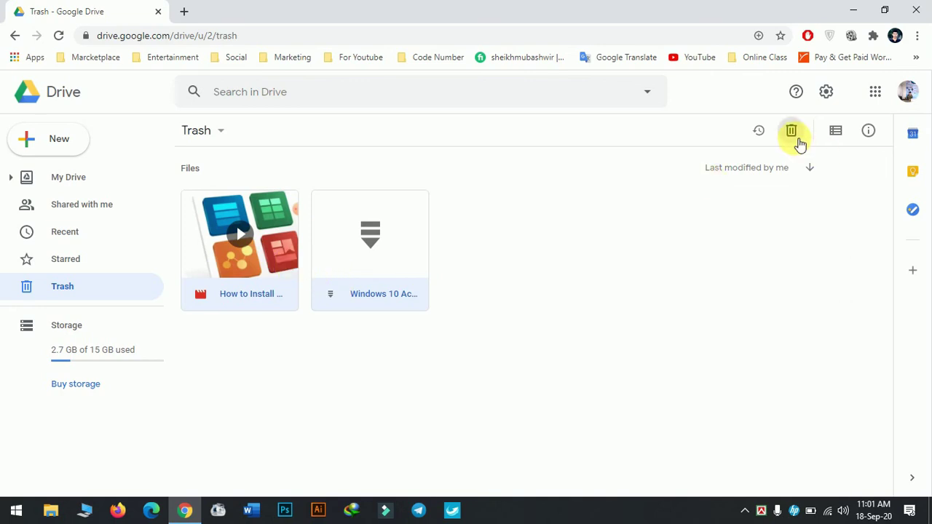
pyautogui.rightClick(287, 253)
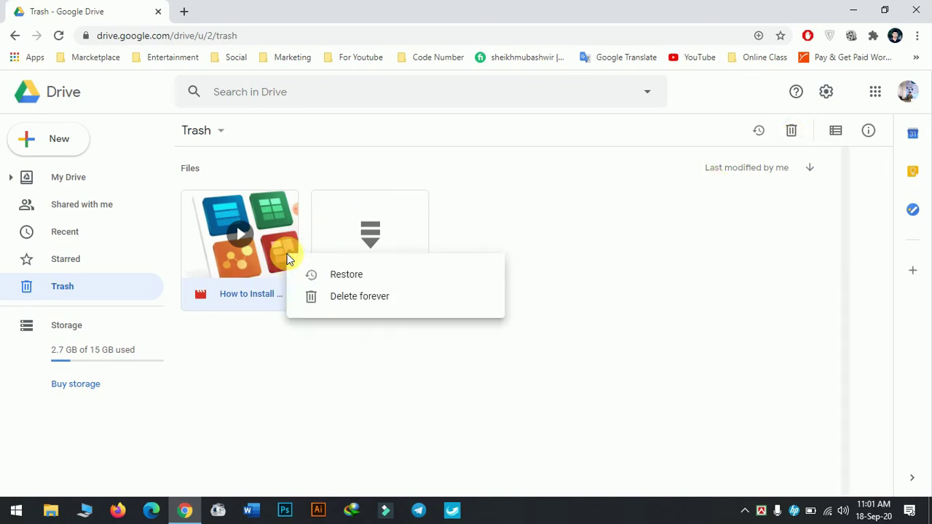
pyautogui.click(314, 300)
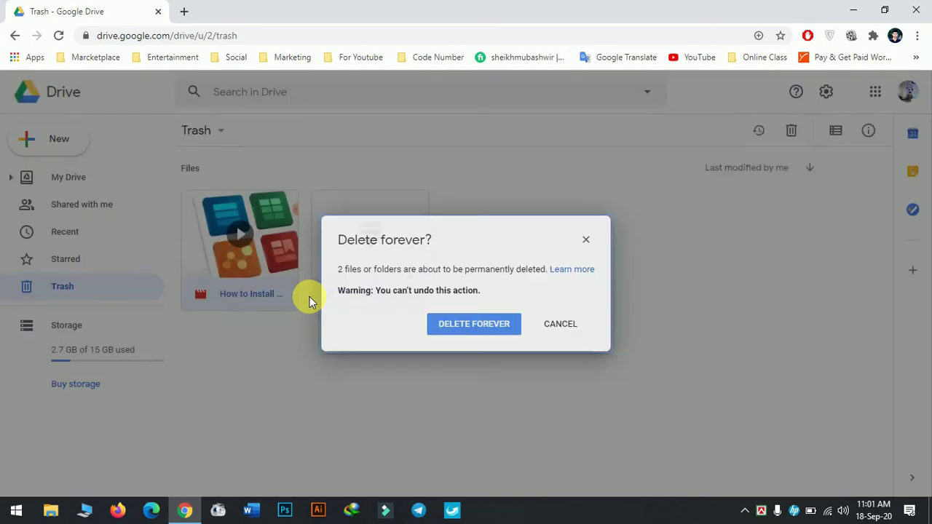
pyautogui.click(470, 332)
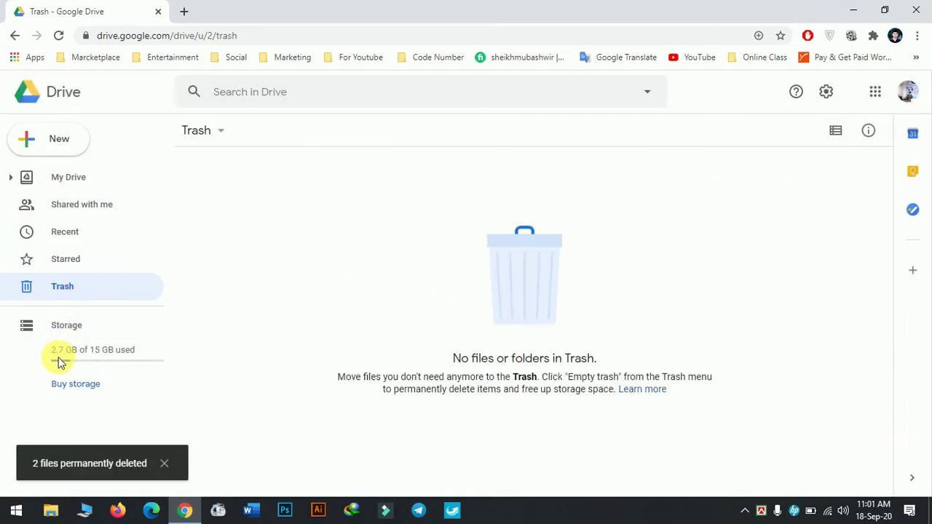
# Upload United States.jpg from the desktop to My Drive, dismiss the upload notice and check the file list
pyautogui.click(72, 179)
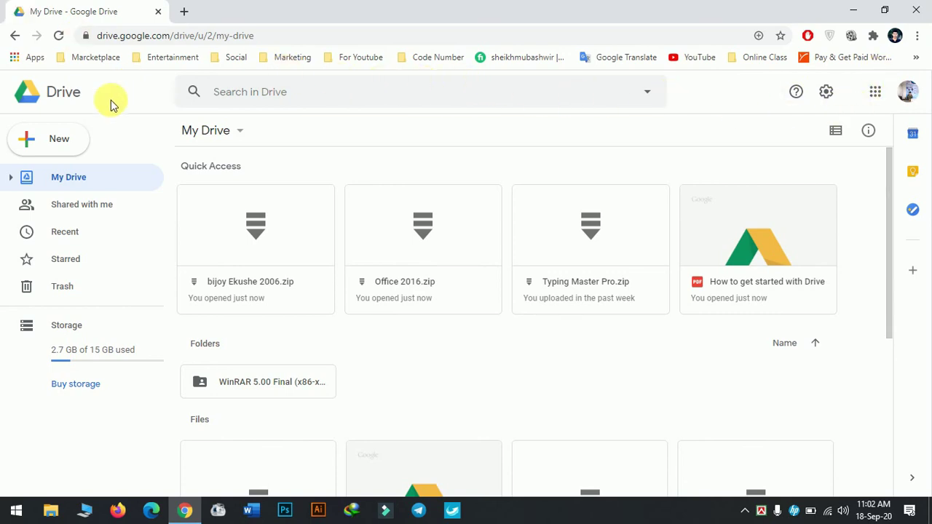
pyautogui.click(876, 93)
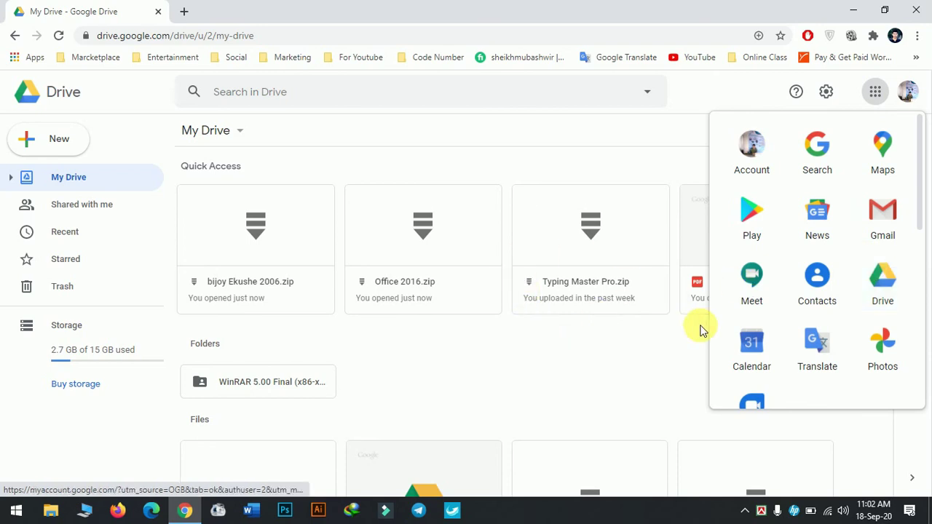
pyautogui.click(854, 10)
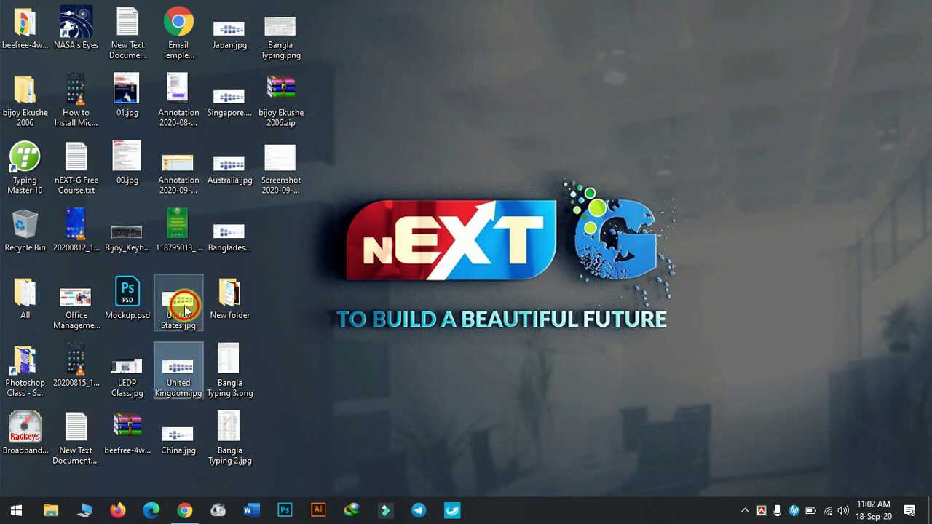
pyautogui.moveTo(179, 327); pyautogui.dragTo(445, 378)
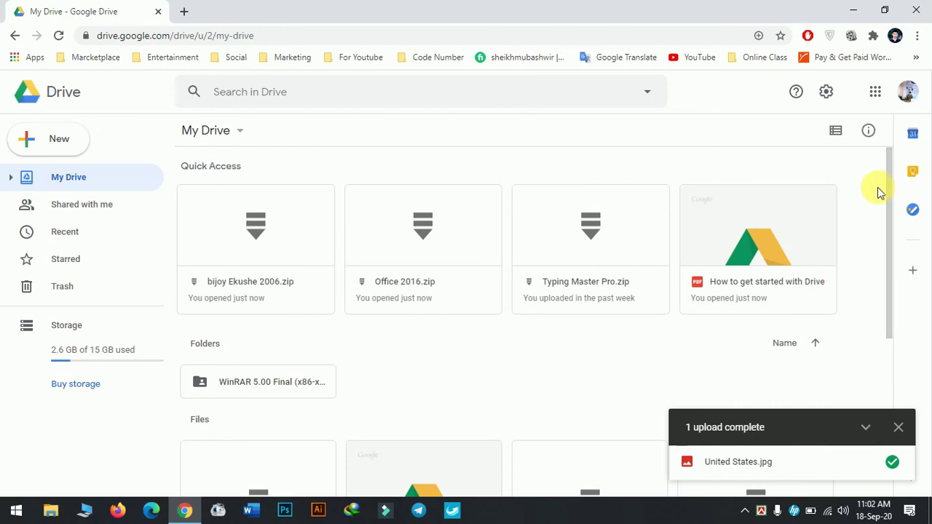
pyautogui.scroll(-4, 597, 397)
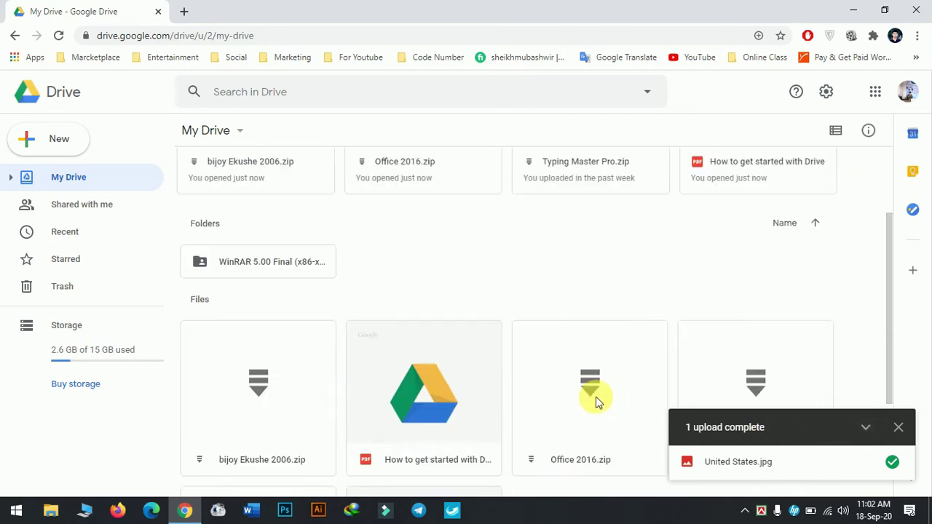
pyautogui.click(898, 427)
pyautogui.scroll(3, 532, 371)
pyautogui.scroll(-3, 721, 427)
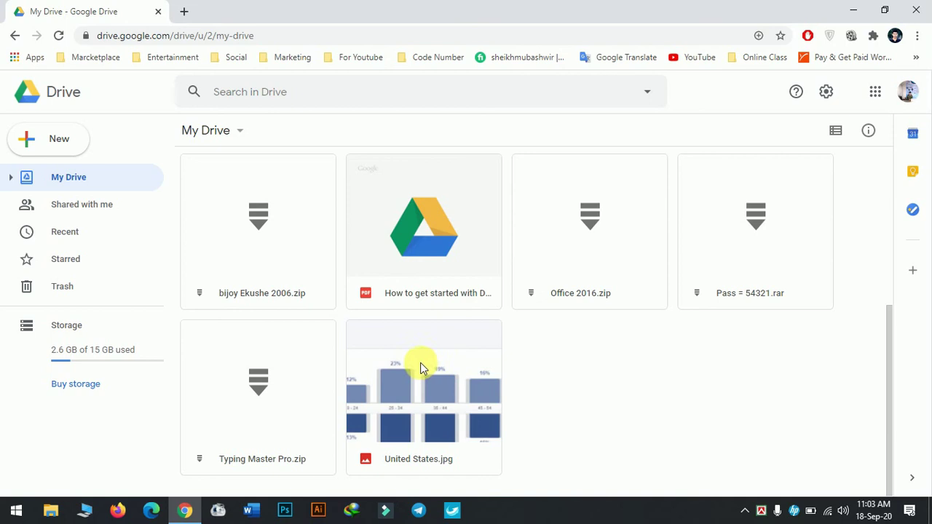
# View the advanced search options for Drive, close them without searching and look over the files in My Drive
pyautogui.click(656, 98)
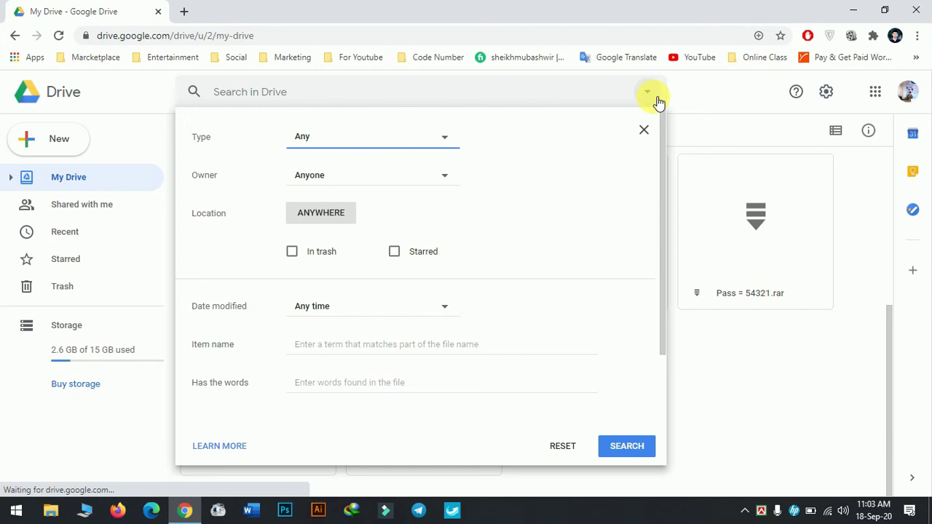
pyautogui.click(702, 107)
pyautogui.scroll(-1, 459, 402)
pyautogui.scroll(-3, 459, 402)
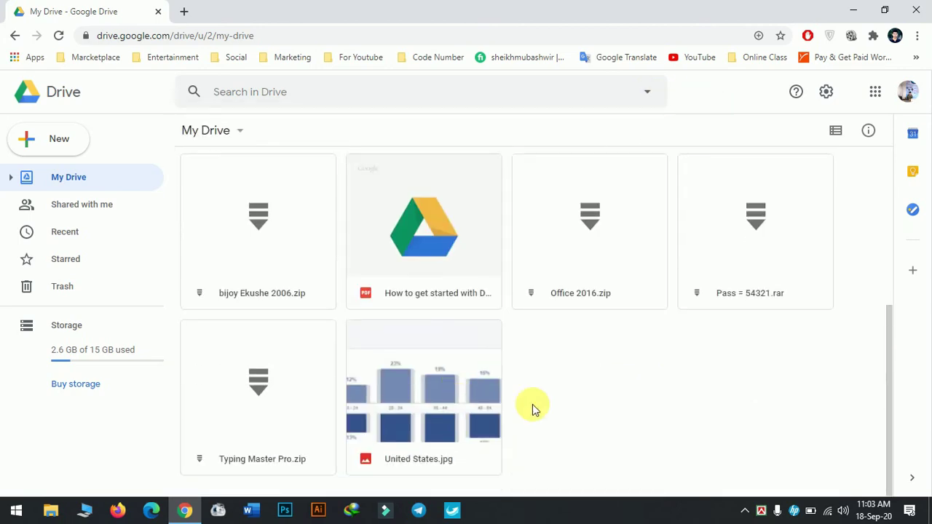
pyautogui.scroll(5, 582, 364)
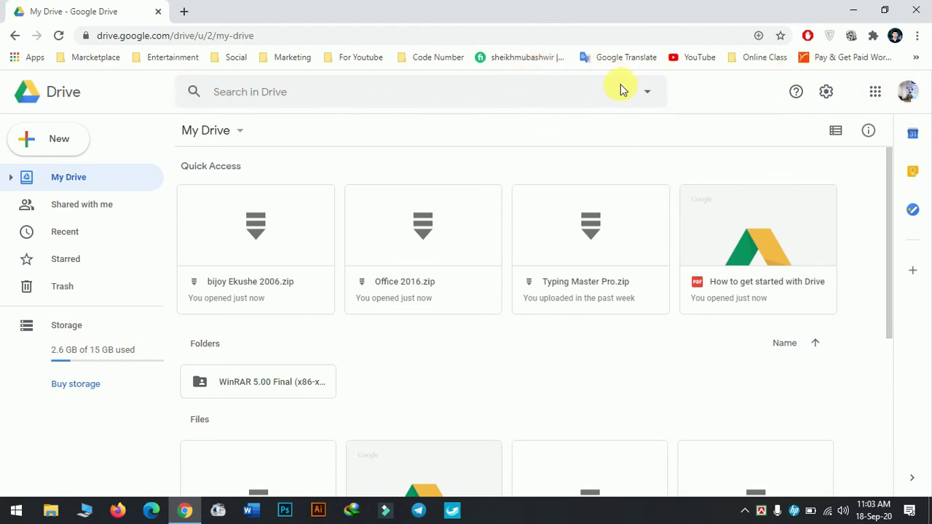
# Look through the full list of Google apps available to the account and close it
pyautogui.click(887, 97)
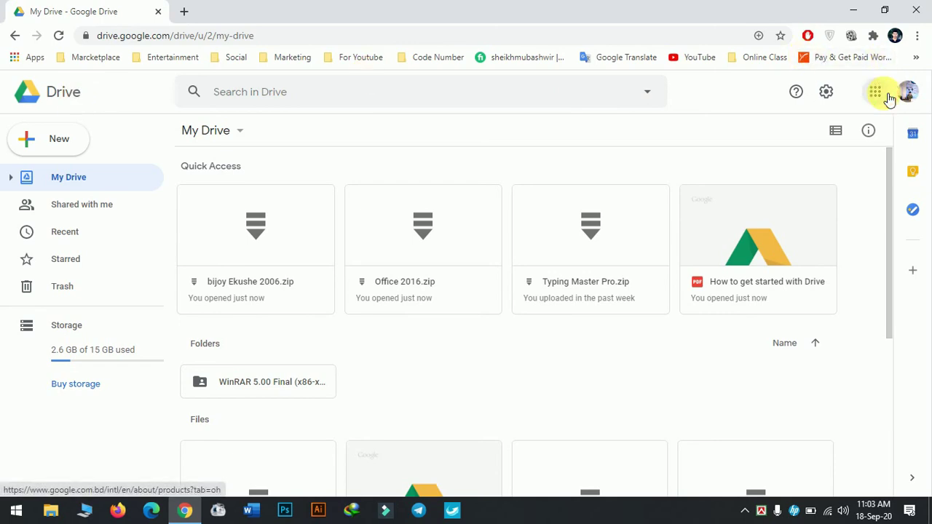
pyautogui.scroll(-3, 832, 185)
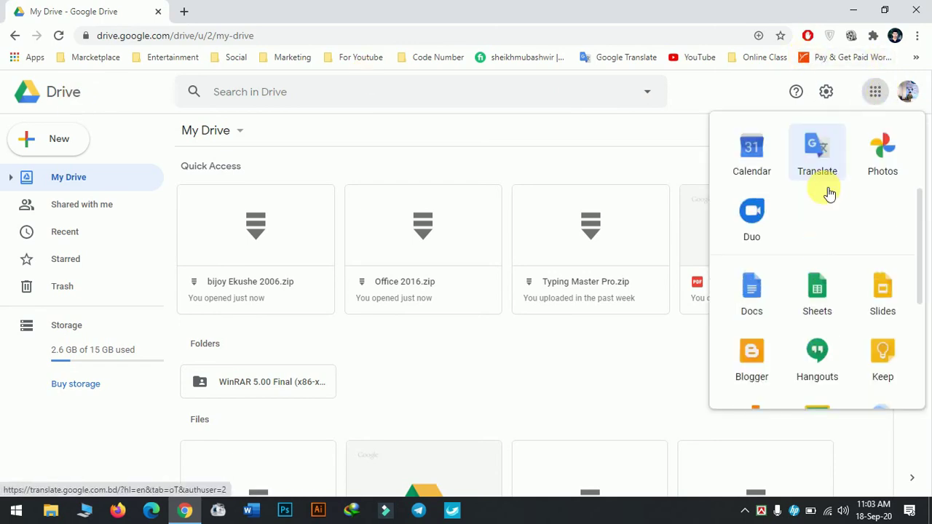
pyautogui.scroll(-3, 838, 225)
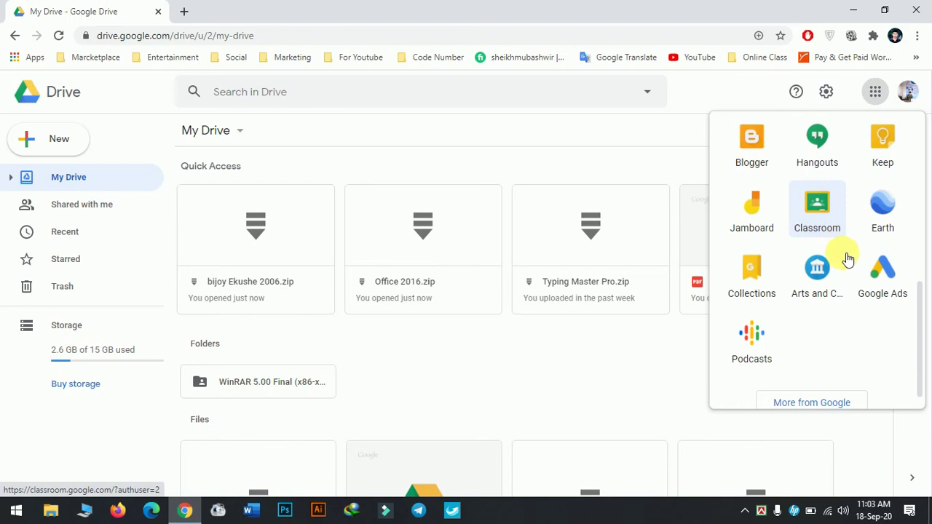
pyautogui.scroll(10, 849, 228)
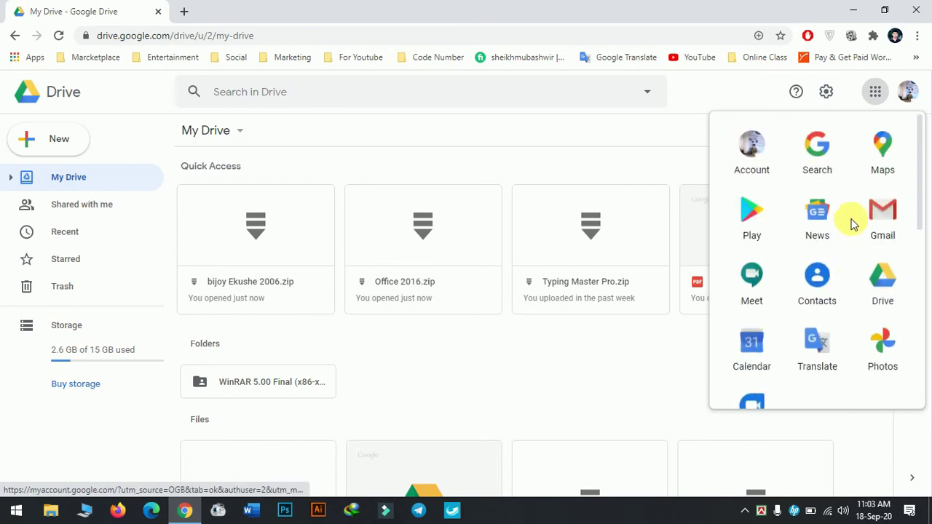
pyautogui.click(879, 97)
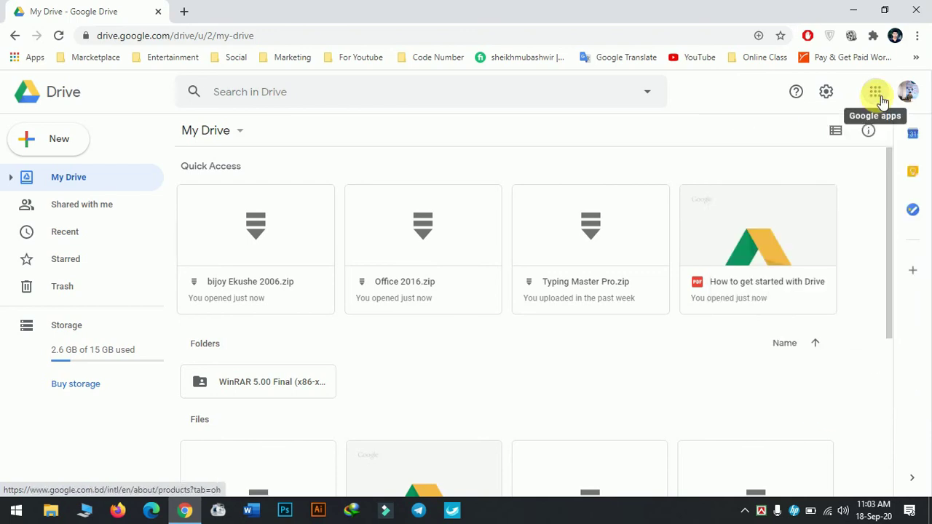
pyautogui.click(880, 99)
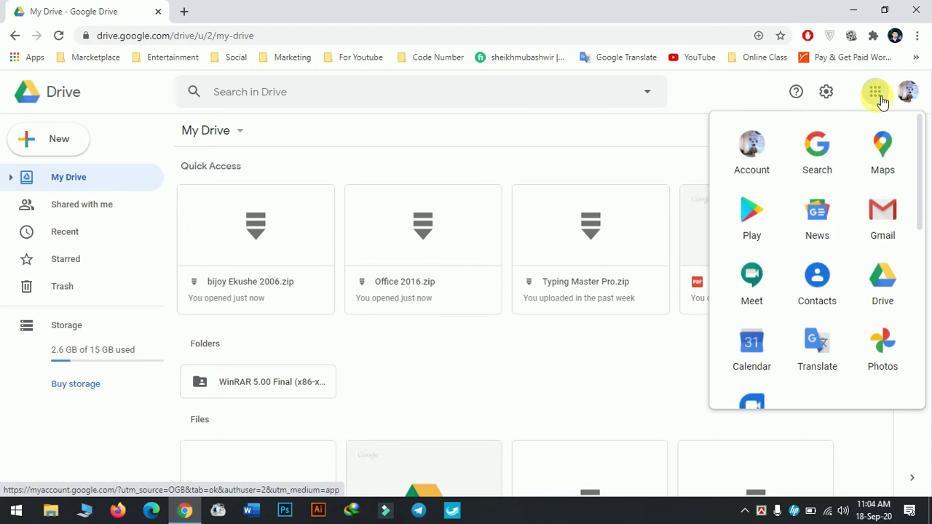
pyautogui.click(881, 99)
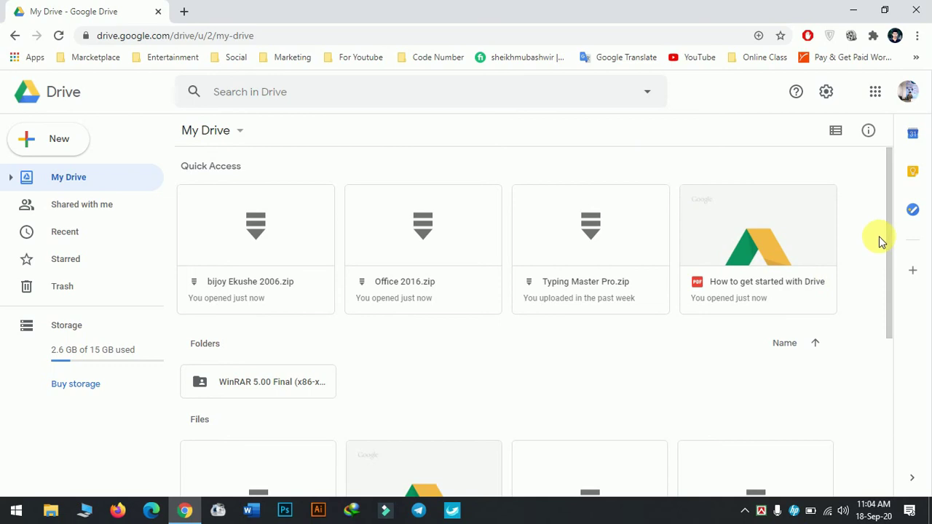
pyautogui.moveTo(889, 204); pyautogui.dragTo(879, 402)
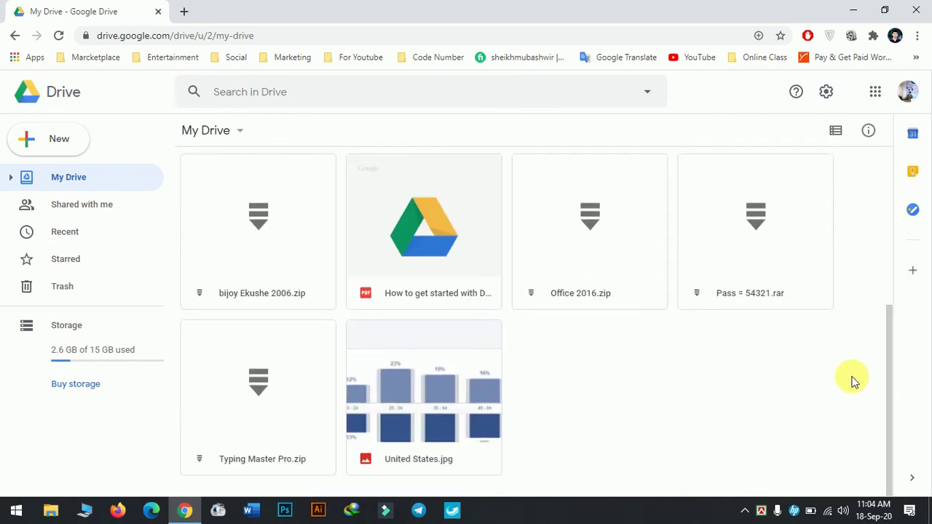
pyautogui.scroll(4, 841, 368)
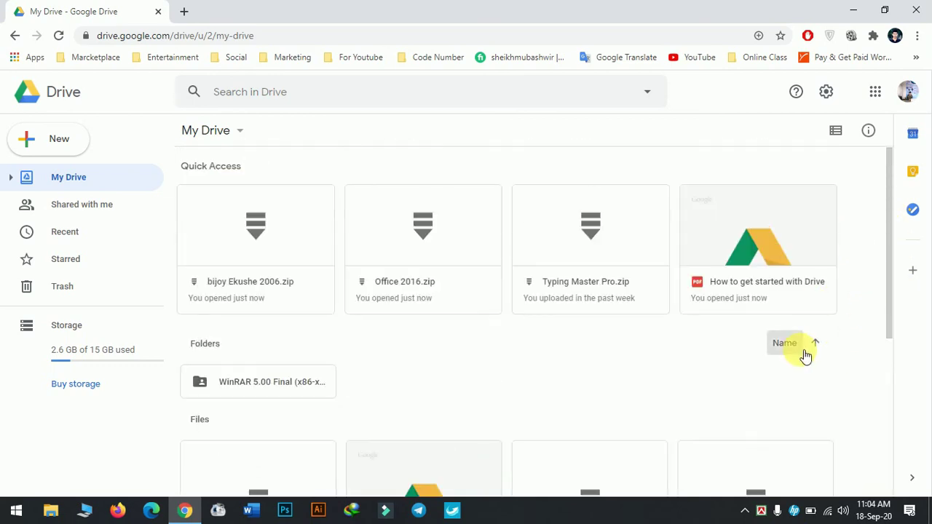